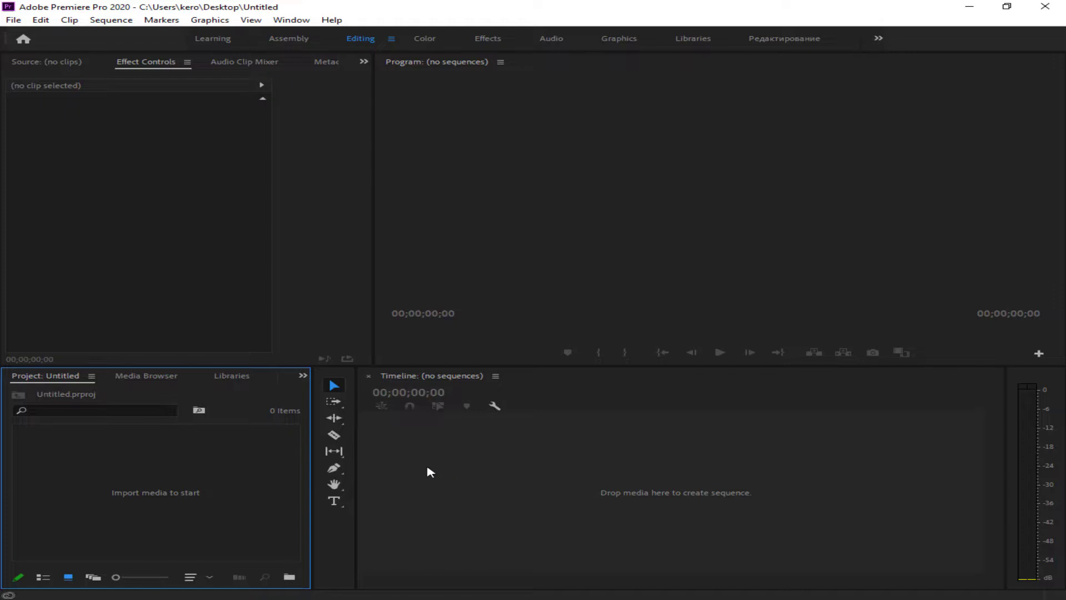
Import the lecture video into the project and create a sequence from it on the timeline.
left_click(463, 477)
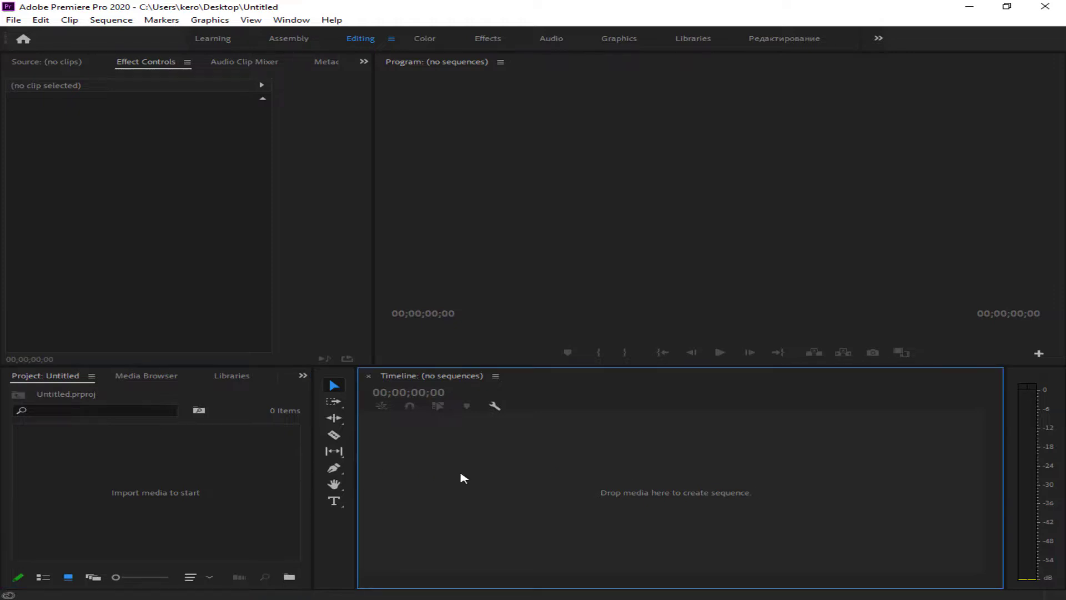
double_click(264, 466)
scroll(336, 157, "down", 10)
double_click(424, 184)
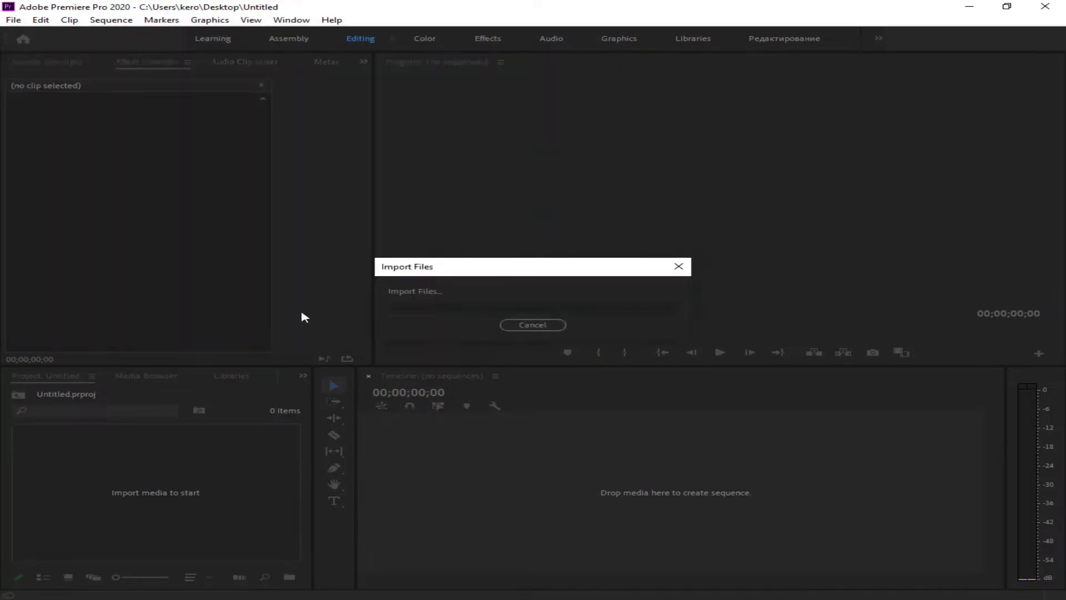
left_click_drag(83, 474, 518, 536)
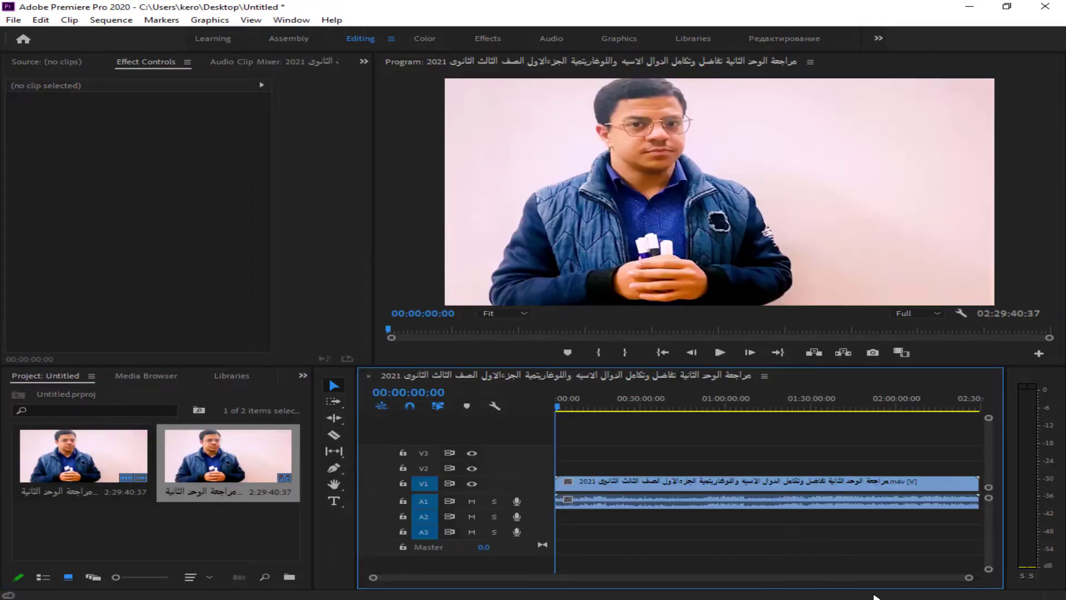
left_click_drag(969, 579, 1005, 583)
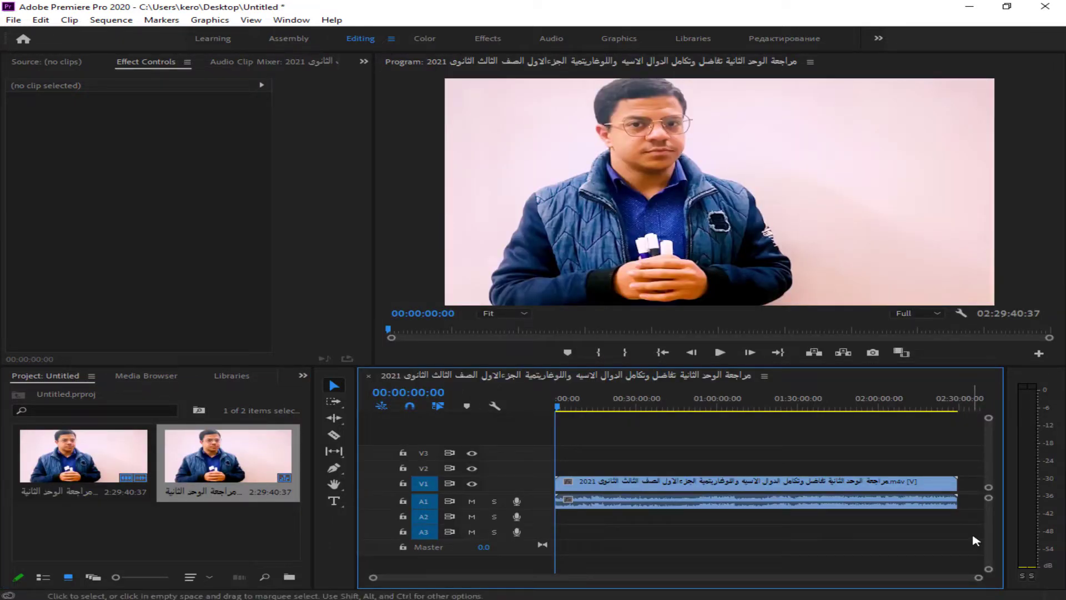
Preview the intro and the passages around the six and seven minute marks for a suitable still frame.
key("space")
key("space")
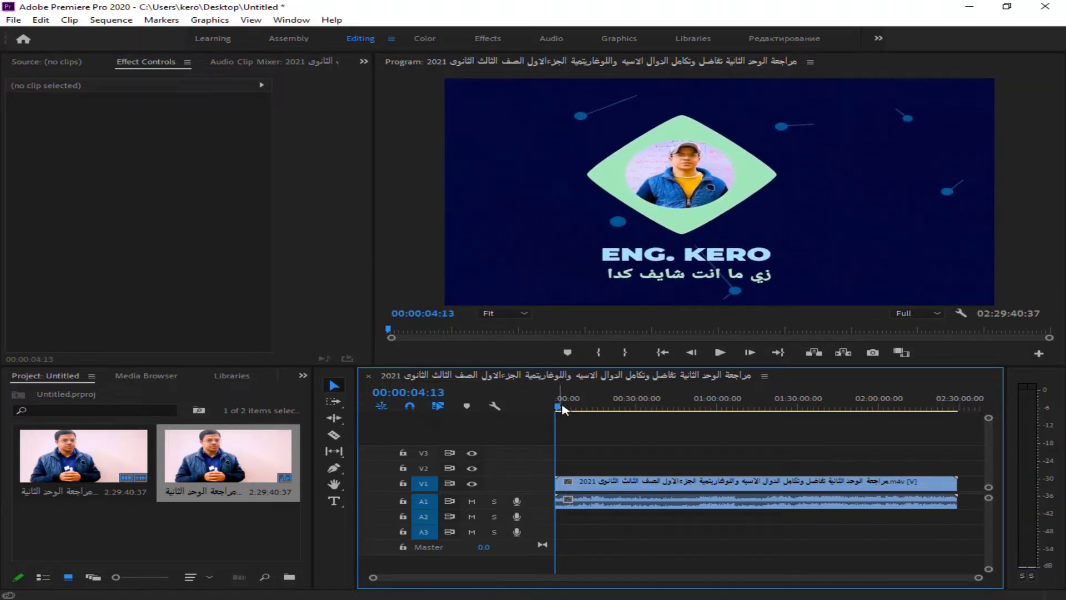
left_click(571, 409)
key("space")
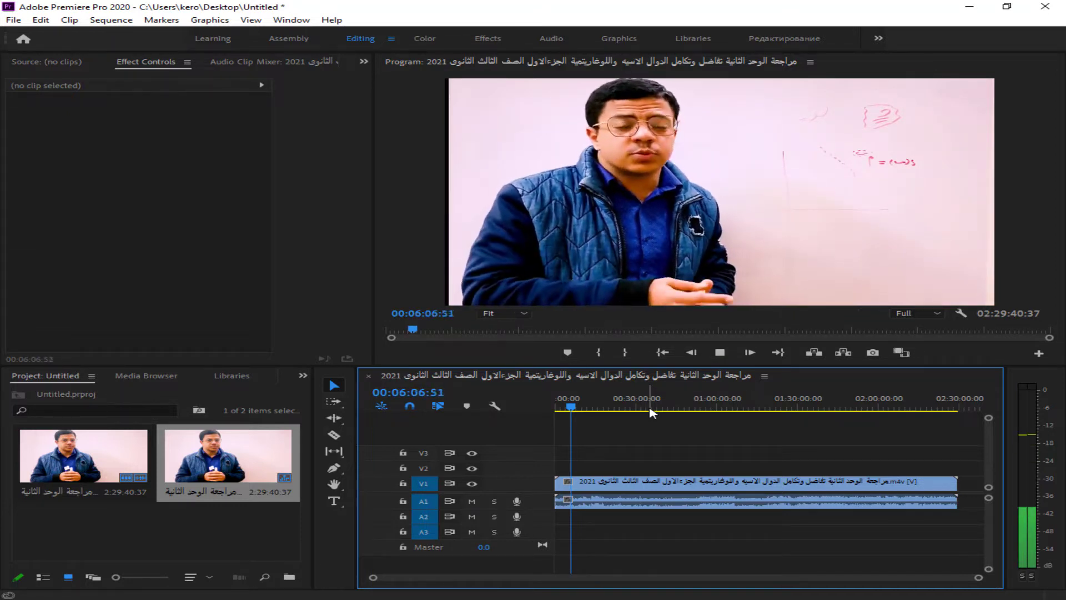
key("space")
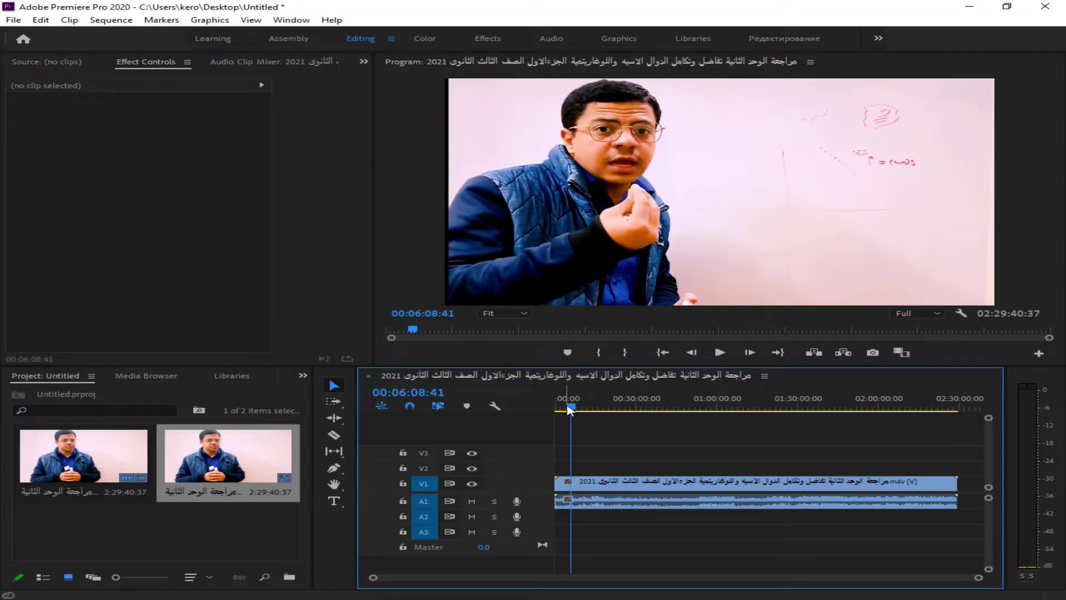
left_click_drag(570, 407, 574, 407)
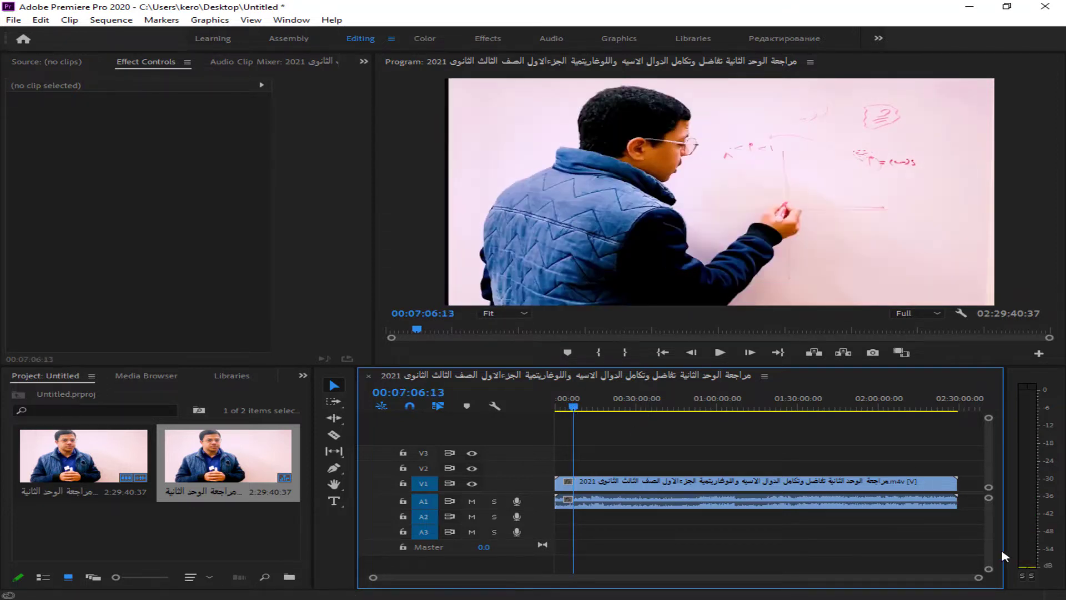
key("space")
key("space")
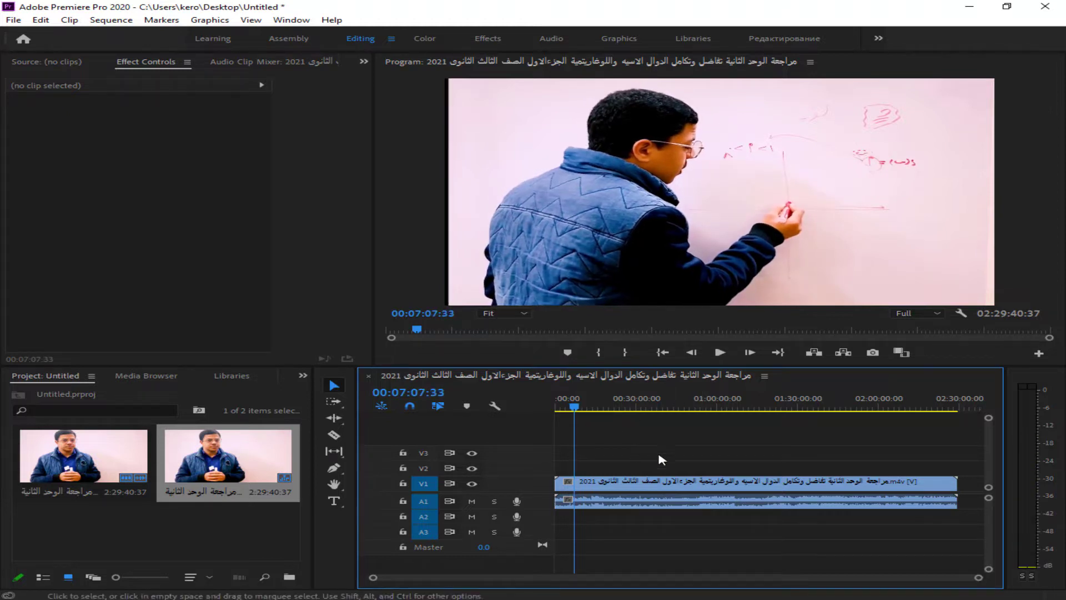
Look through the lecture from 7 to 18 minutes and park the playhead on the presenter facing the camera at 00:17:46:13.
left_click_drag(978, 577, 744, 577)
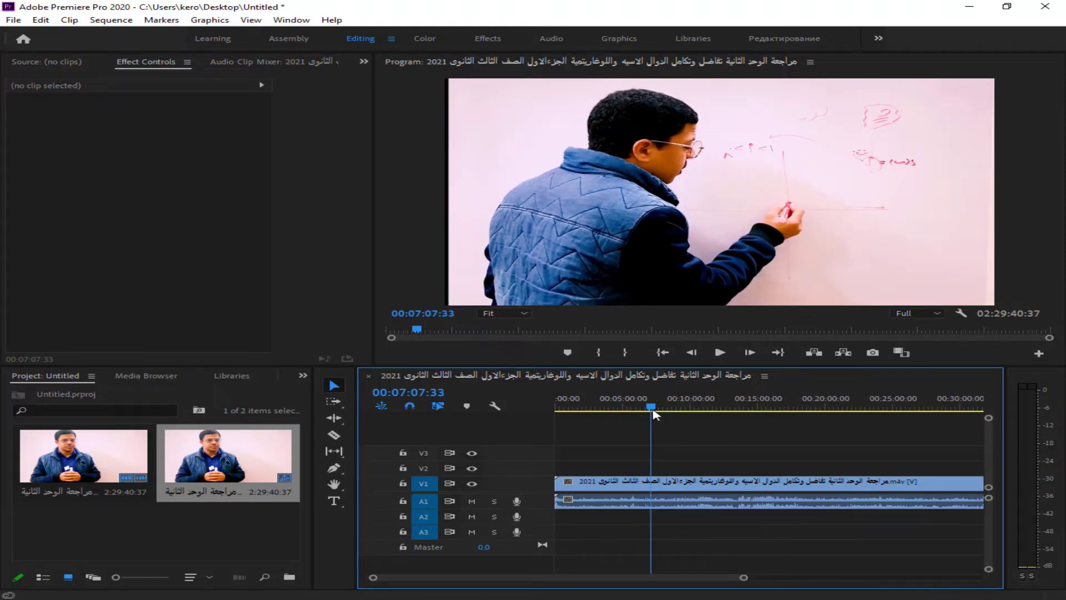
left_click_drag(657, 417, 708, 423)
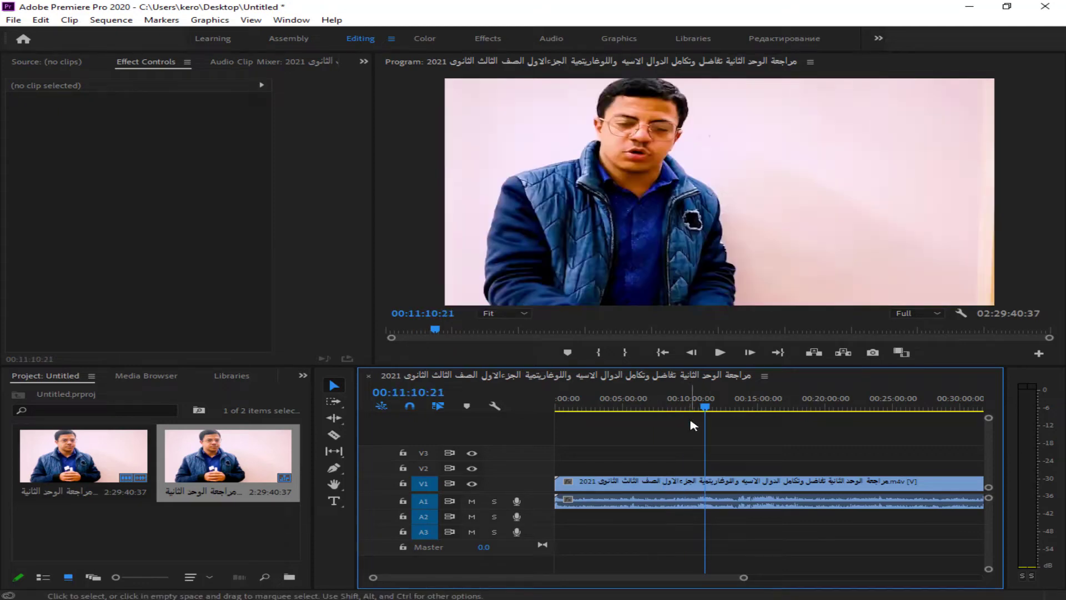
key("space")
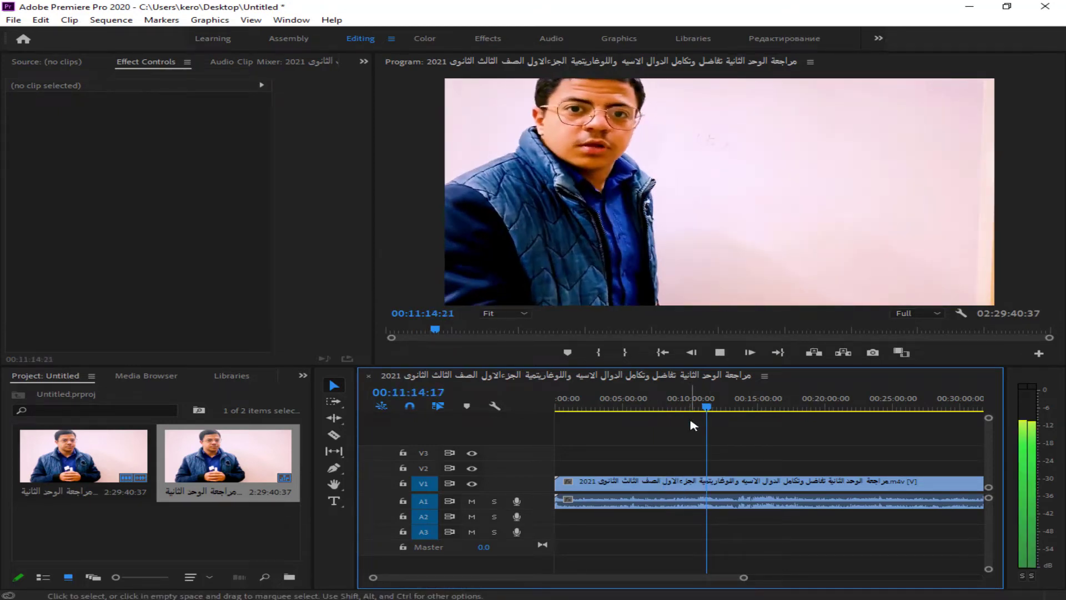
left_click_drag(708, 407, 735, 435)
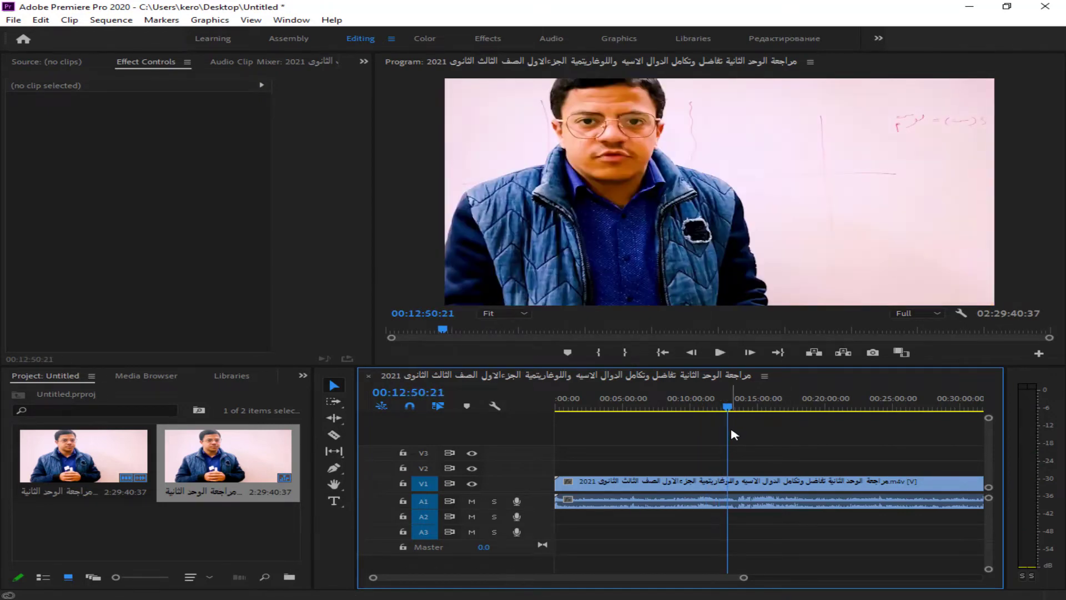
key("space")
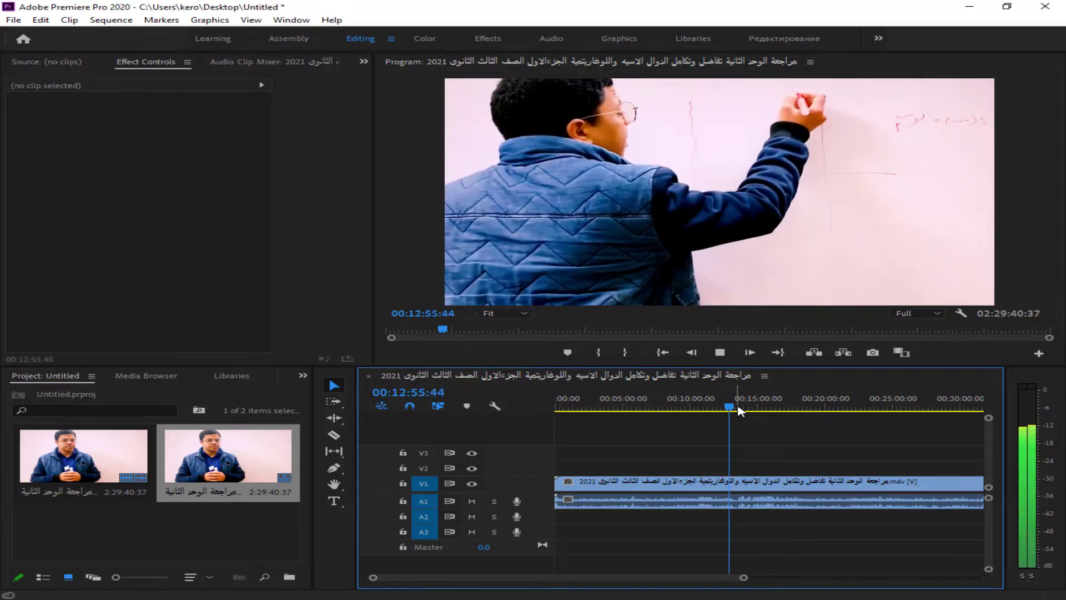
left_click_drag(742, 411, 811, 414)
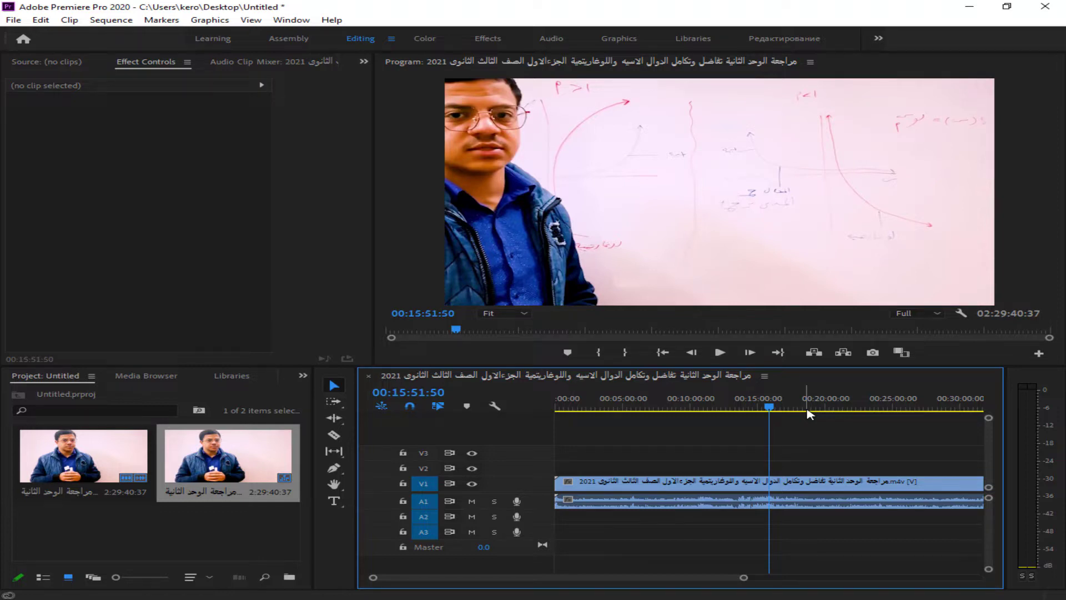
key("space")
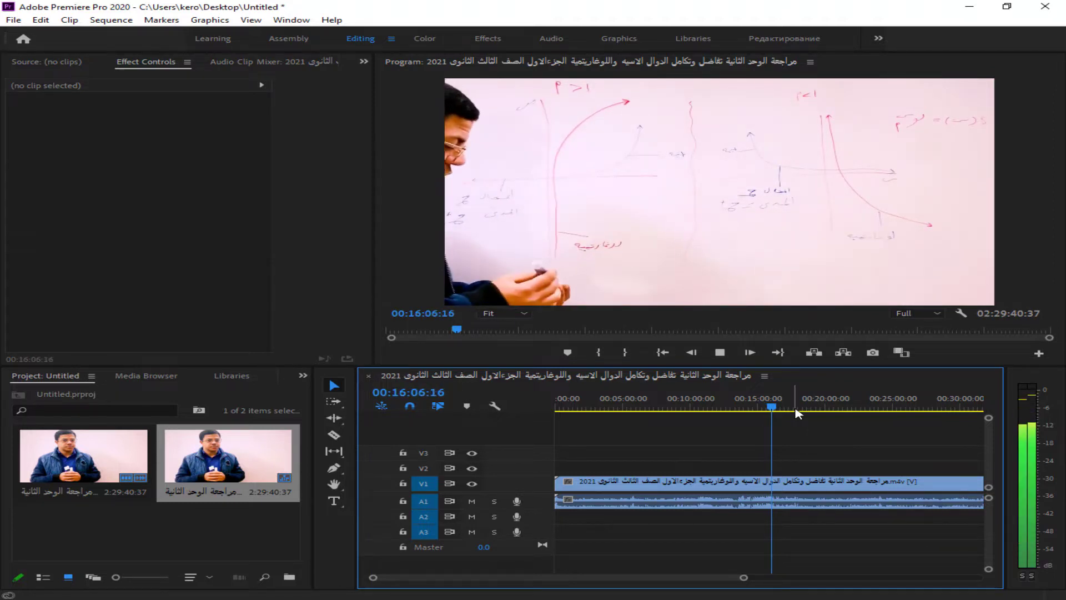
key("space")
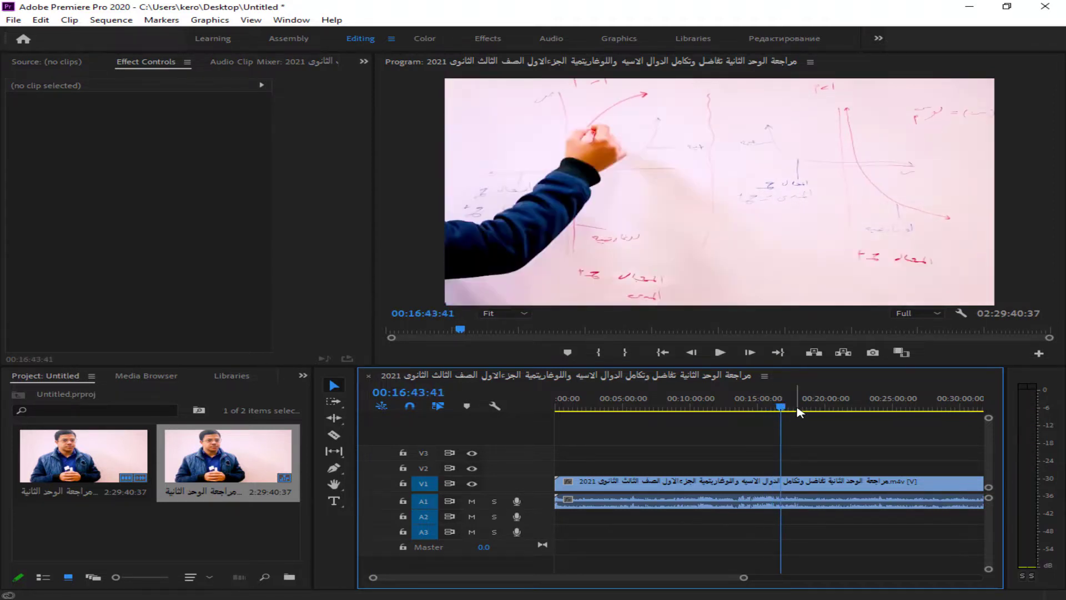
left_click(798, 408)
key("j")
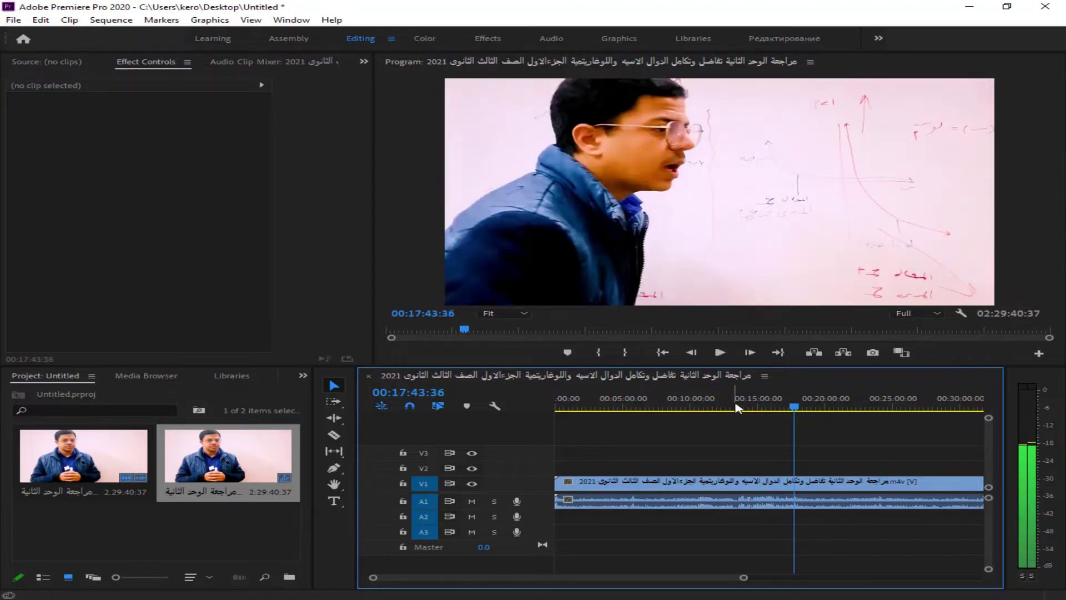
key("k")
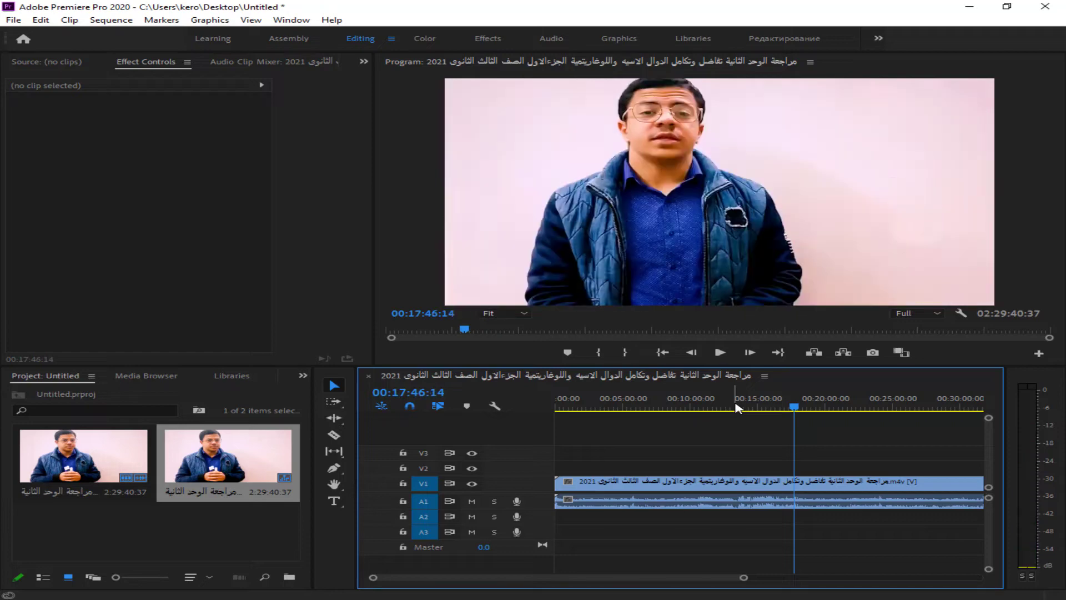
Start exporting the current frame with the name 788777 and the JPEG format.
left_click(873, 352)
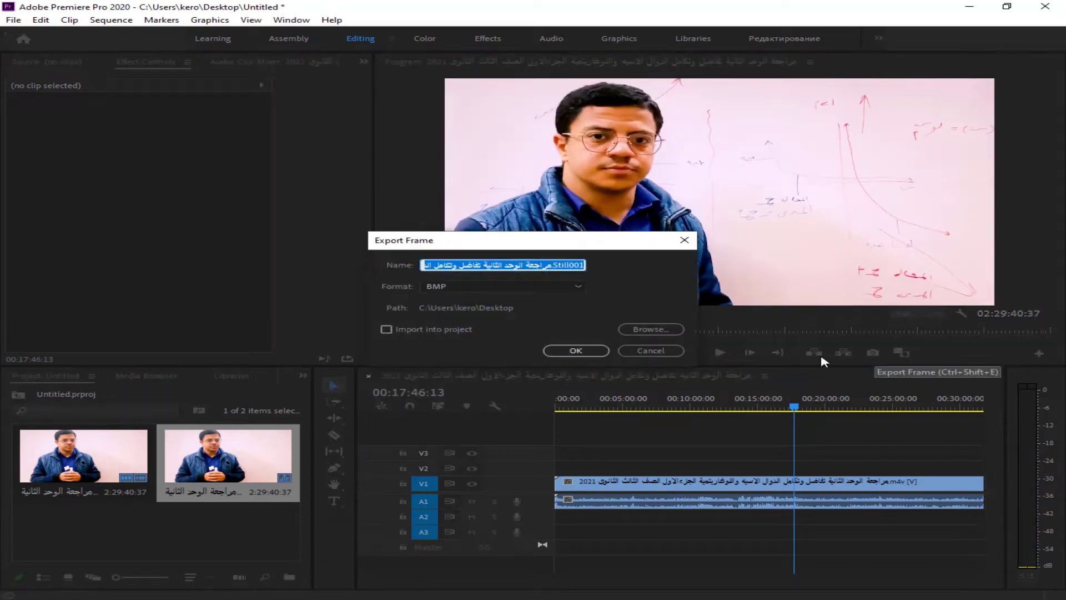
type("78877")
left_click(555, 286)
left_click(572, 337)
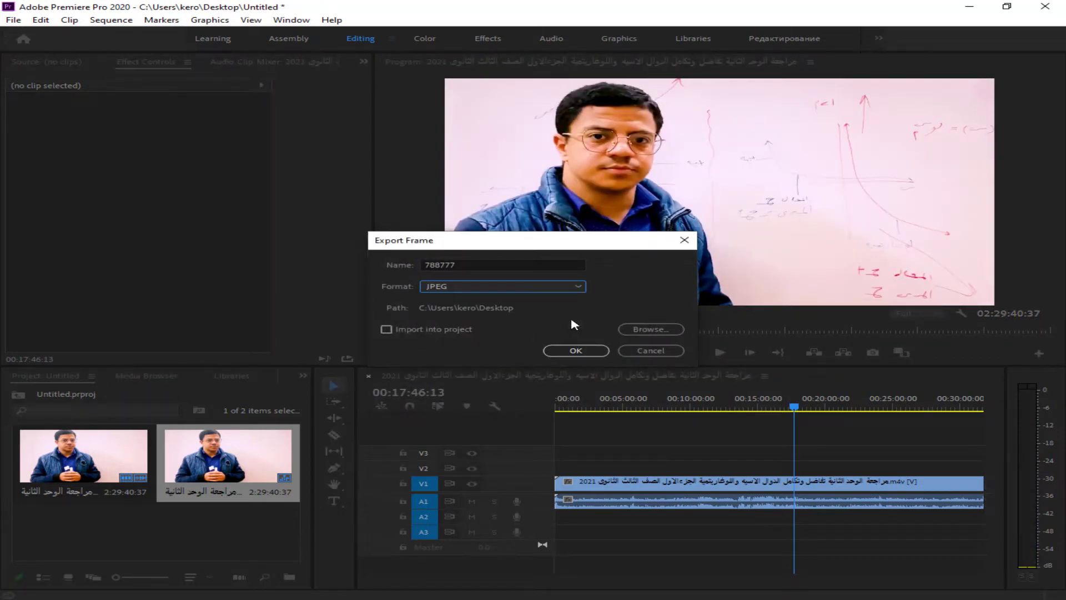
left_click(651, 329)
left_click(463, 392)
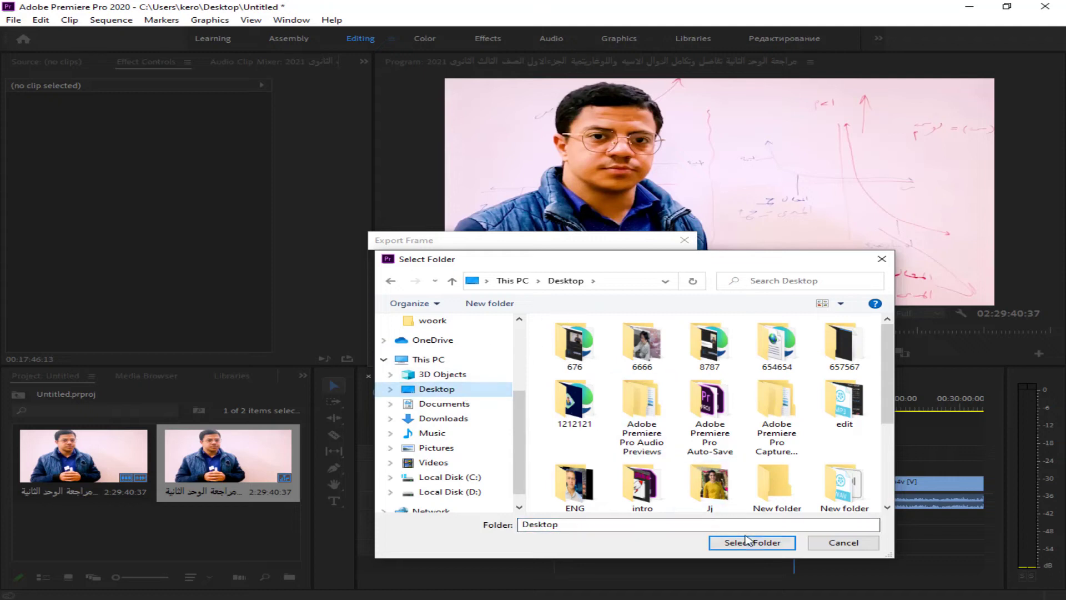
left_click(747, 543)
left_click(481, 262)
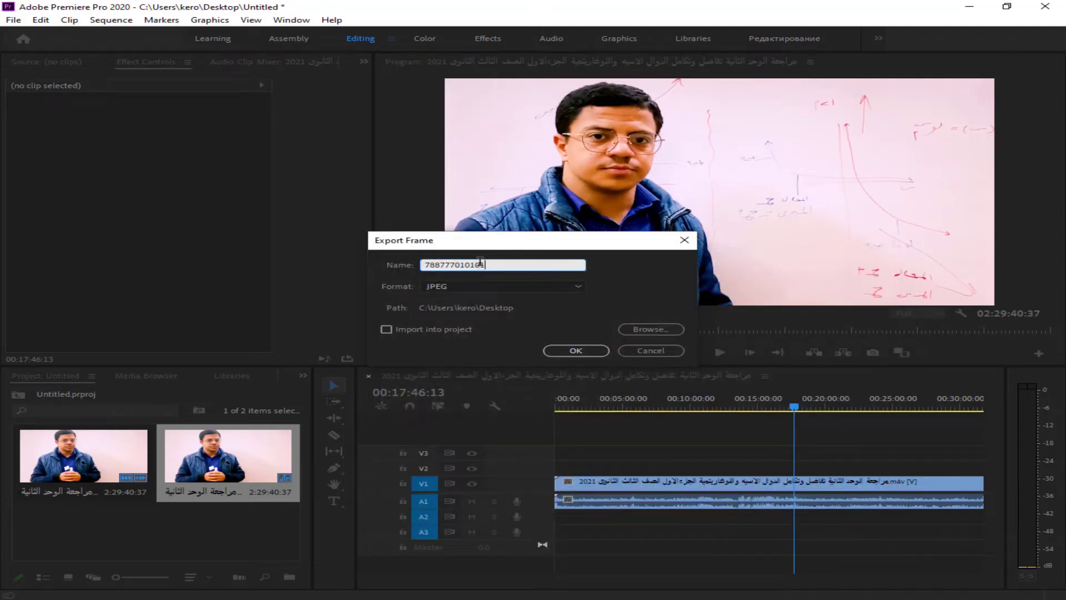
type("010101")
key("Return")
Close Premiere Pro and return to the desktop.
left_click(1045, 6)
left_click(538, 319)
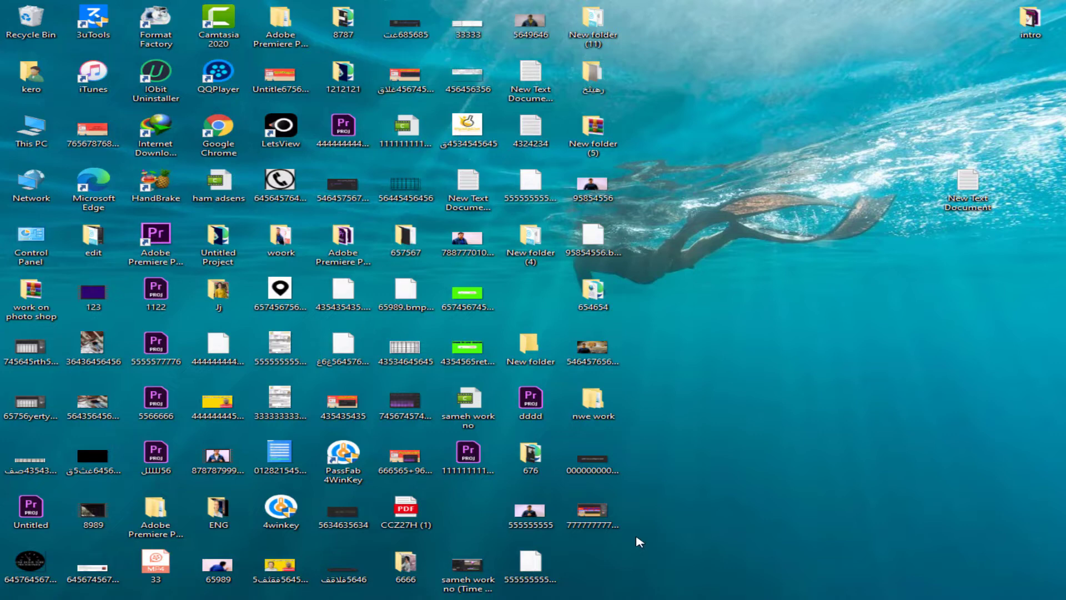
View the exported image 788777010101.jpg, close it and move its icon to a free area of the desktop.
double_click(468, 239)
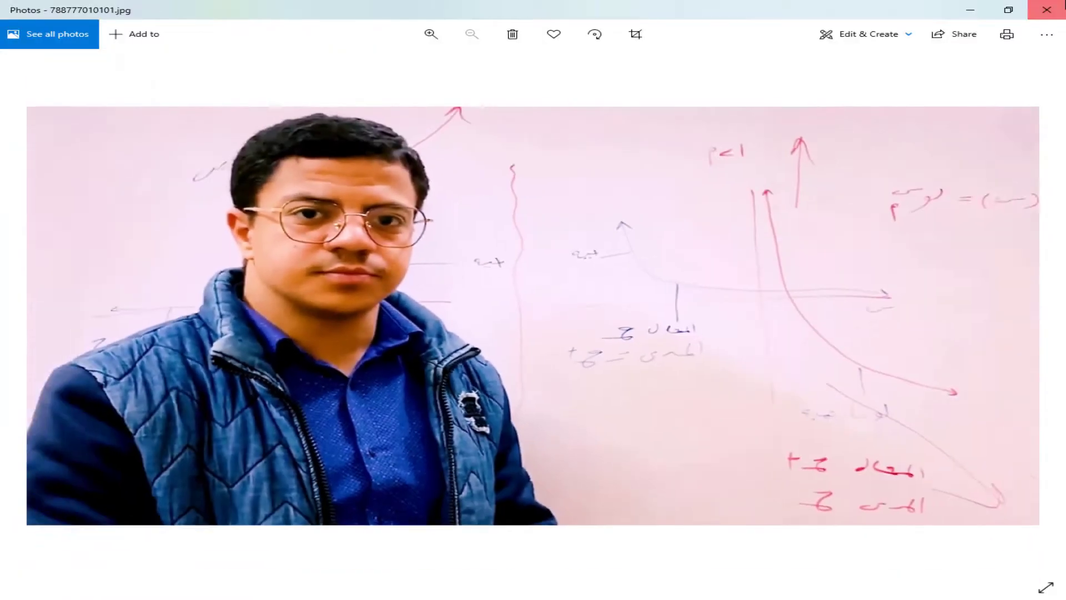
left_click(1063, 4)
left_click_drag(468, 239, 949, 278)
Launch Photoshop CS6 Portable from the PhotoshopPortable folder on Local Disk (D:).
double_click(32, 132)
left_click(715, 430)
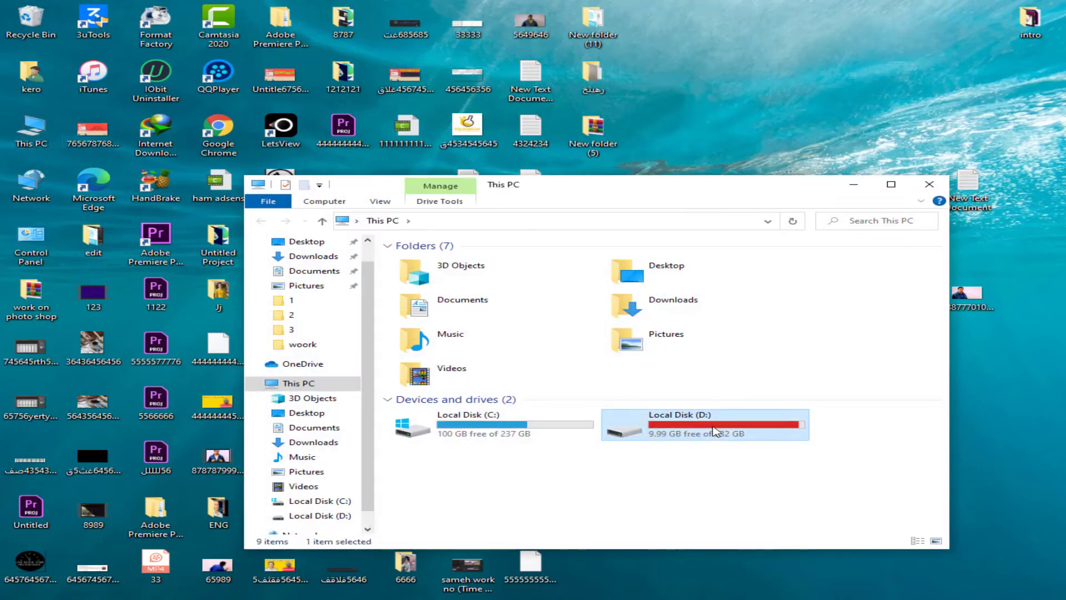
double_click(715, 431)
double_click(402, 430)
left_click(609, 272)
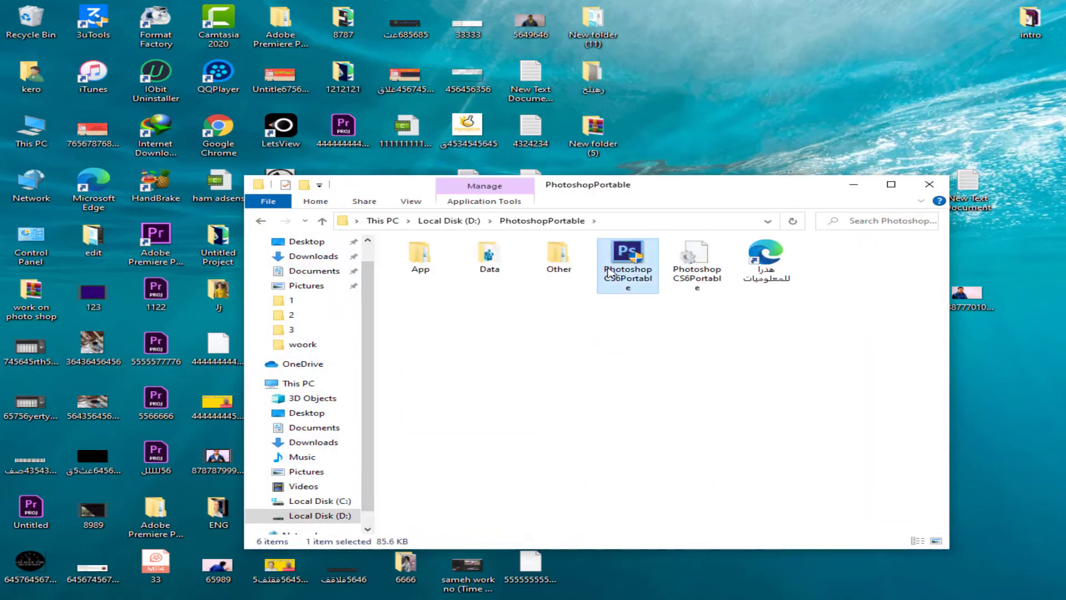
double_click(609, 272)
key("Return")
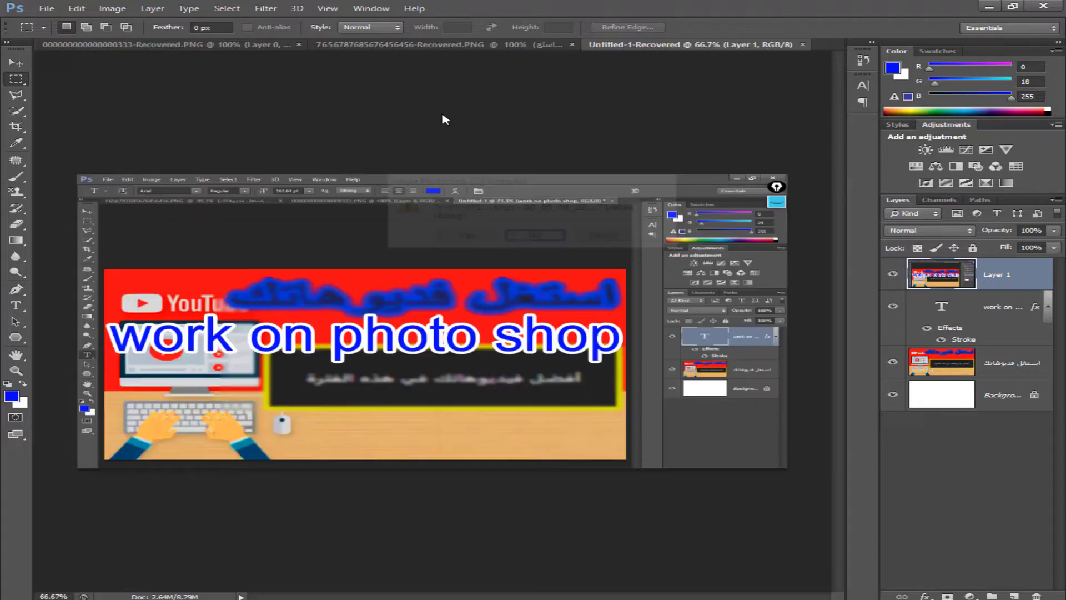
Close all the recovered documents without saving their changes.
left_click(572, 45)
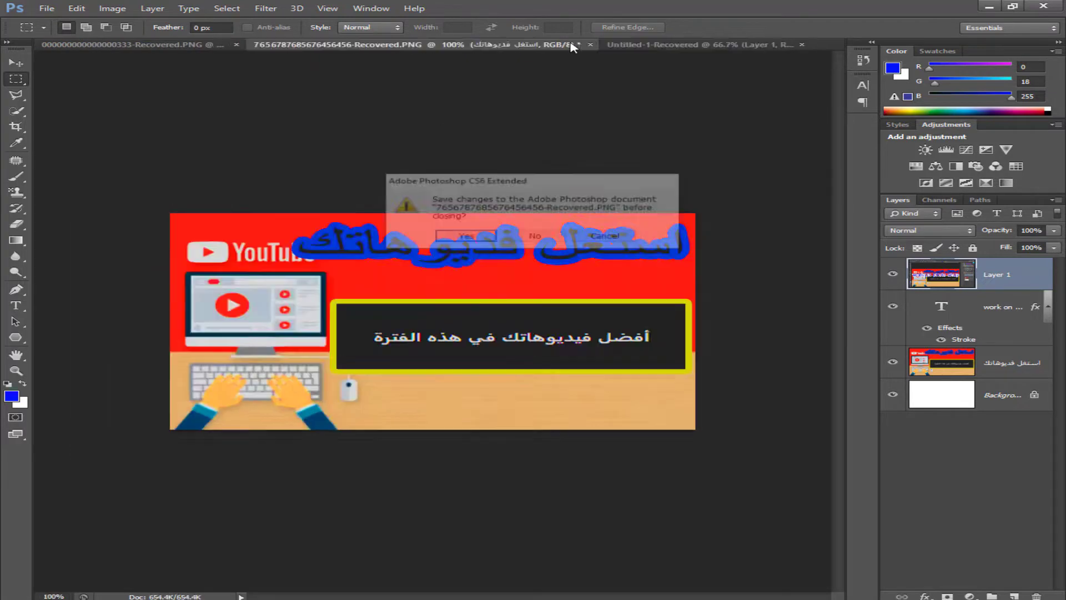
key("n")
left_click(563, 46)
left_click(330, 46)
key("n")
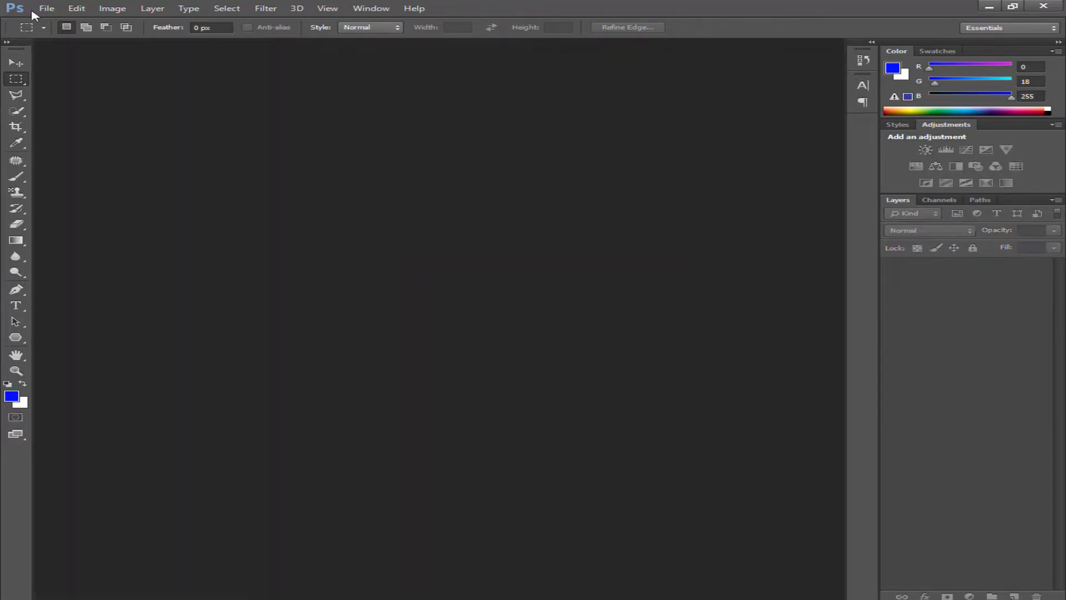
Open the image 788777010101.jpg from the Desktop folder in Photoshop.
left_click(46, 8)
left_click(78, 39)
left_click(339, 201)
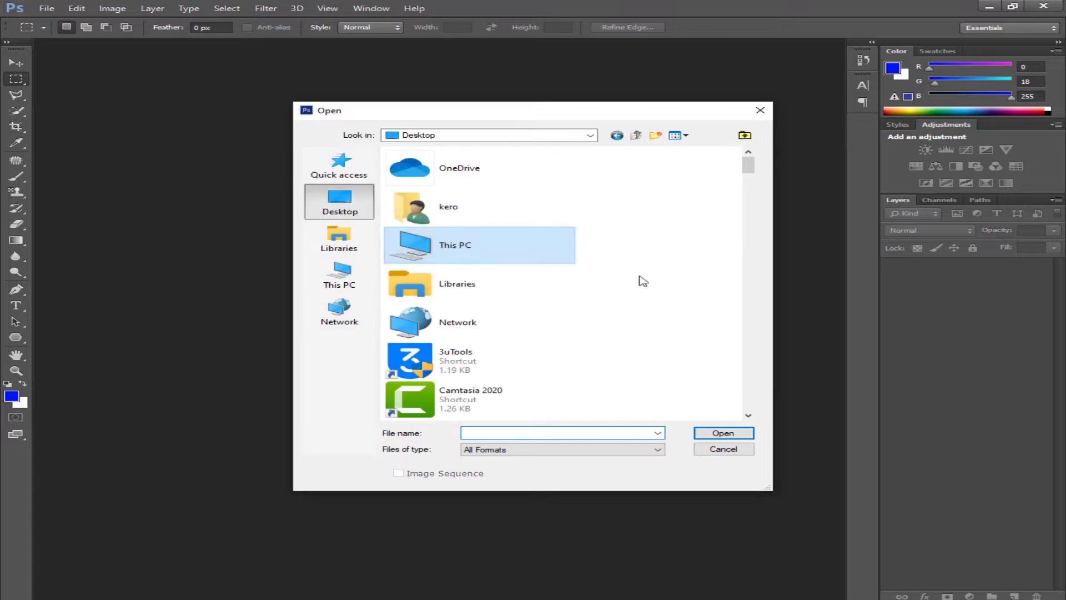
scroll(719, 293, "down", 10)
scroll(718, 291, "down", 15)
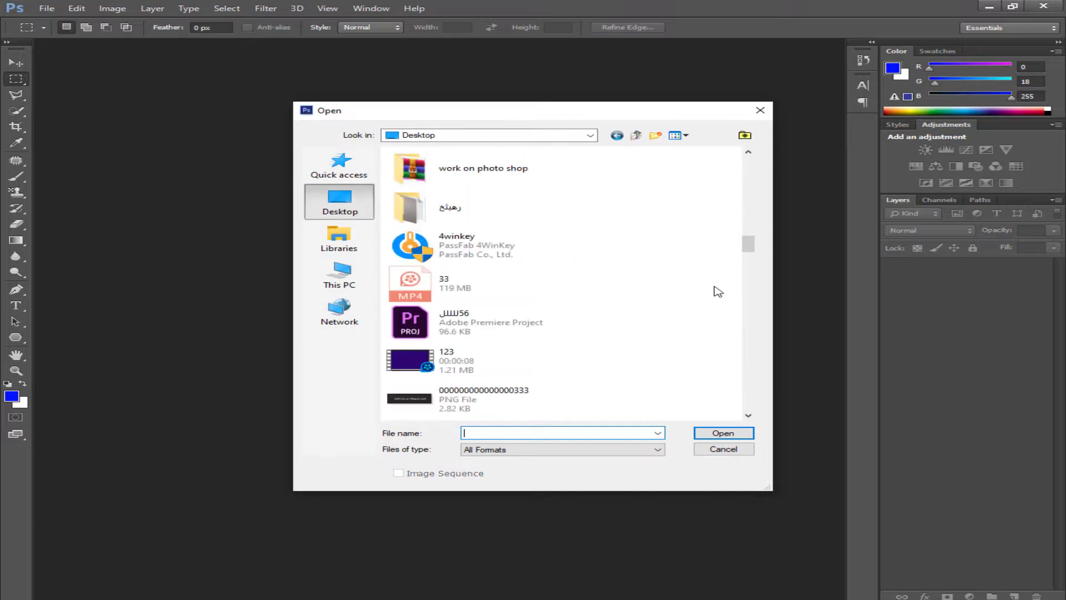
scroll(711, 294, "down", 12)
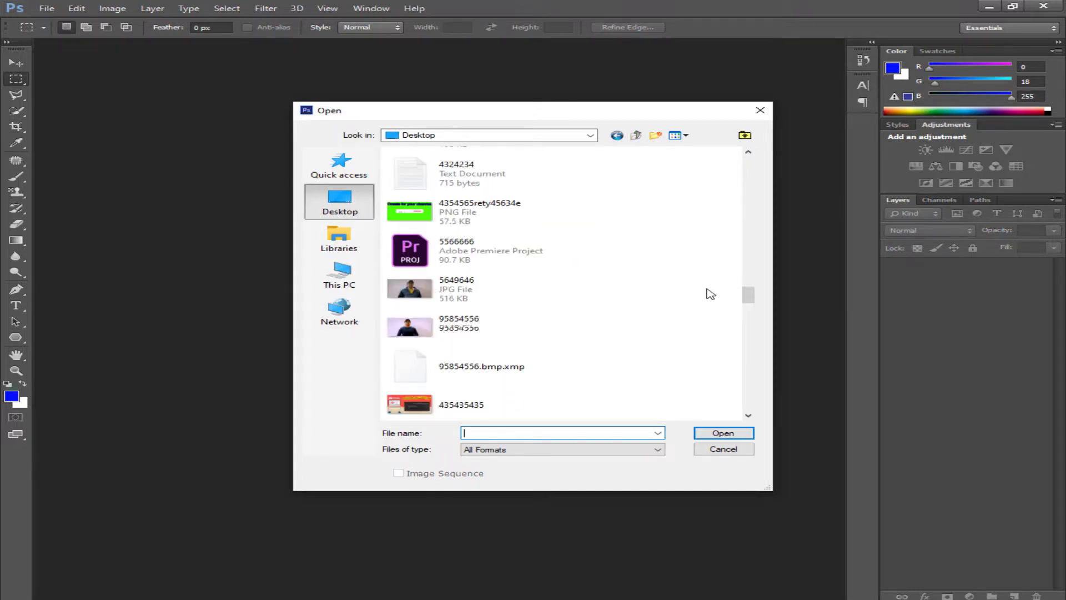
scroll(711, 295, "down", 12)
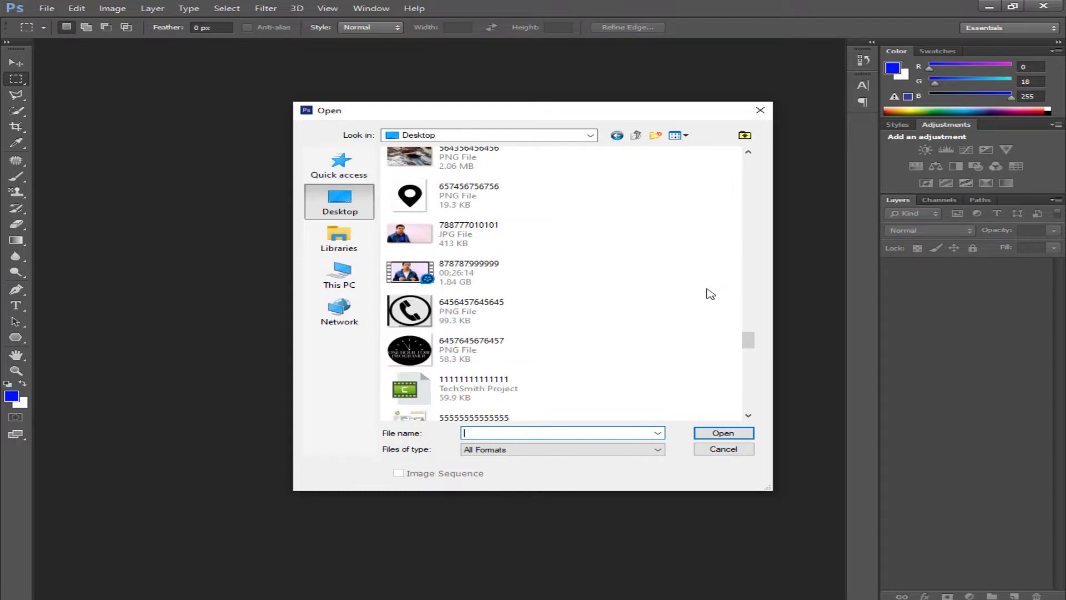
double_click(555, 244)
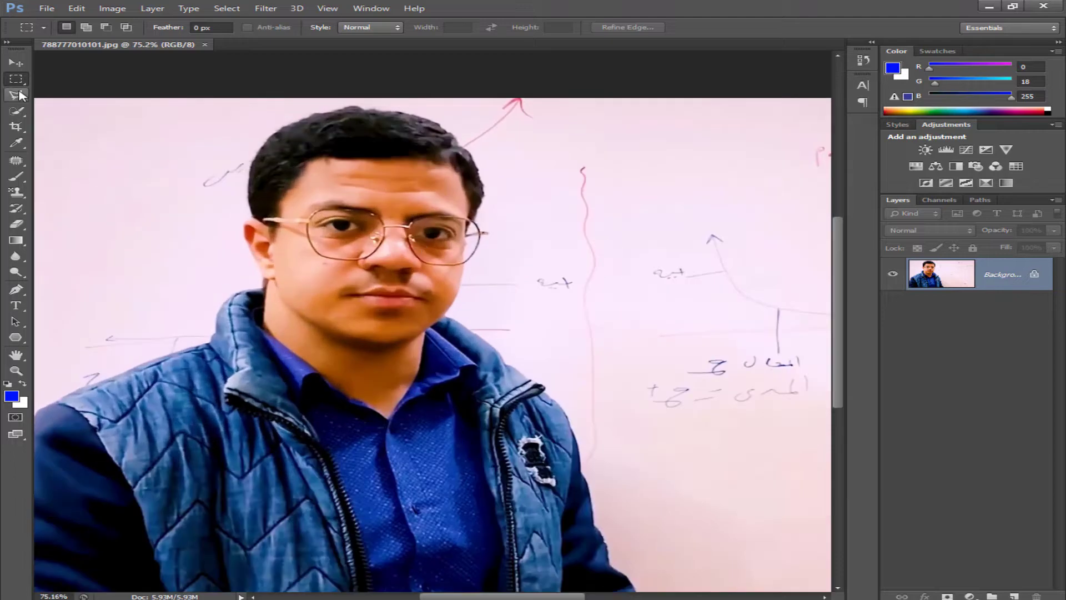
Select the man's hair, face and neck using the Quick Selection tool with a brush size of 90.
left_click(16, 110)
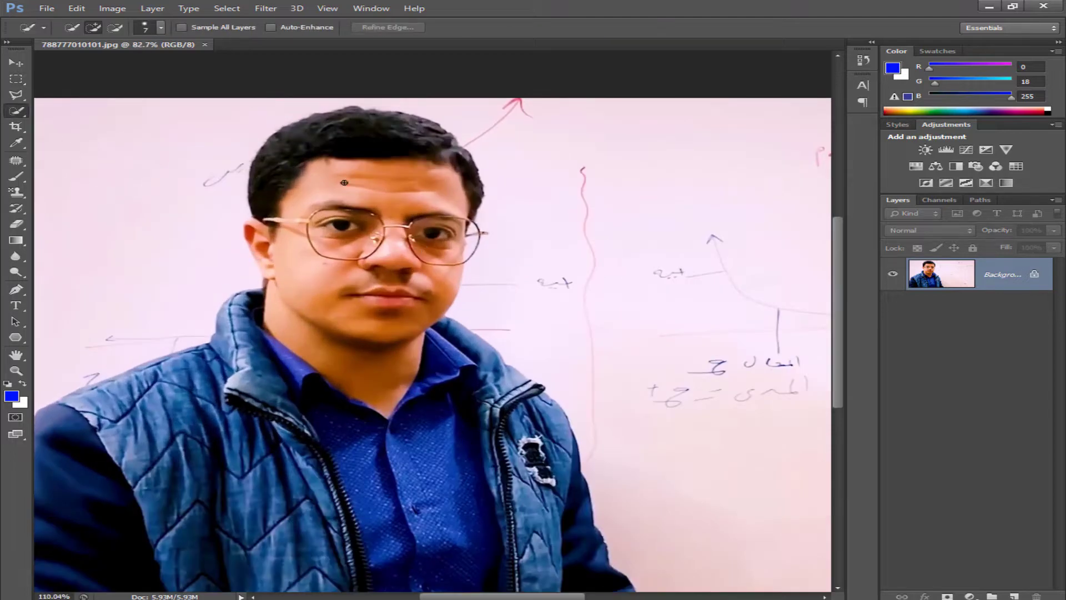
scroll(344, 183, "up", 5)
key("bracketright")
key("bracketright")
key("bracketright")
key("bracketright")
key("bracketright")
key("bracketright")
key("bracketright")
key("bracketright")
key("bracketright")
key("bracketright")
key("bracketright")
scroll(383, 203, "down", 3)
left_click(388, 202)
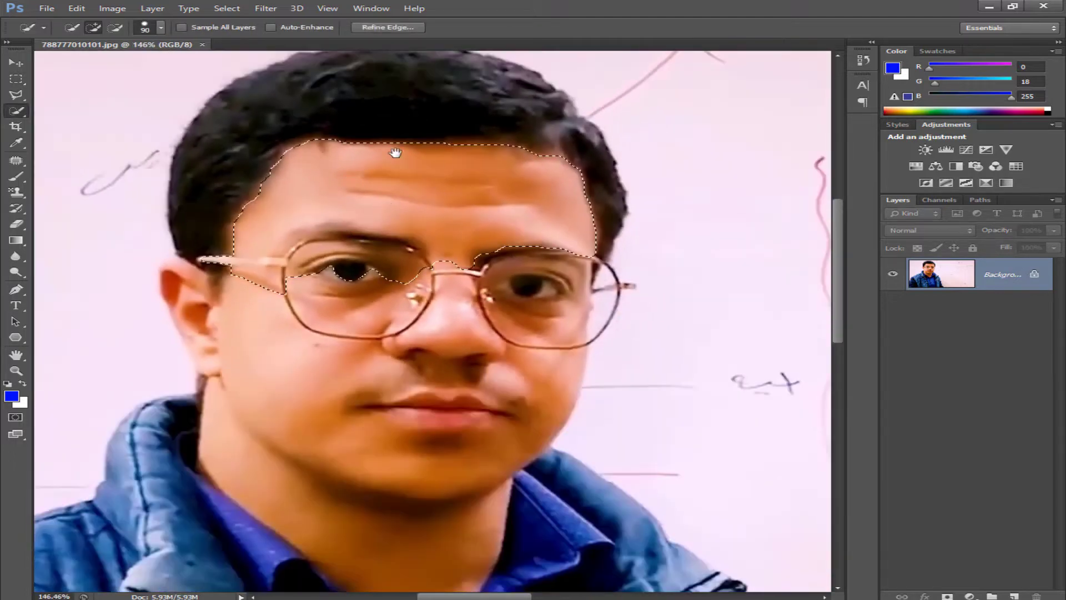
left_click(385, 219)
mouse_move(395, 153)
left_mouse_down()
mouse_move(393, 249)
mouse_move(381, 140)
left_mouse_up()
left_click(401, 309)
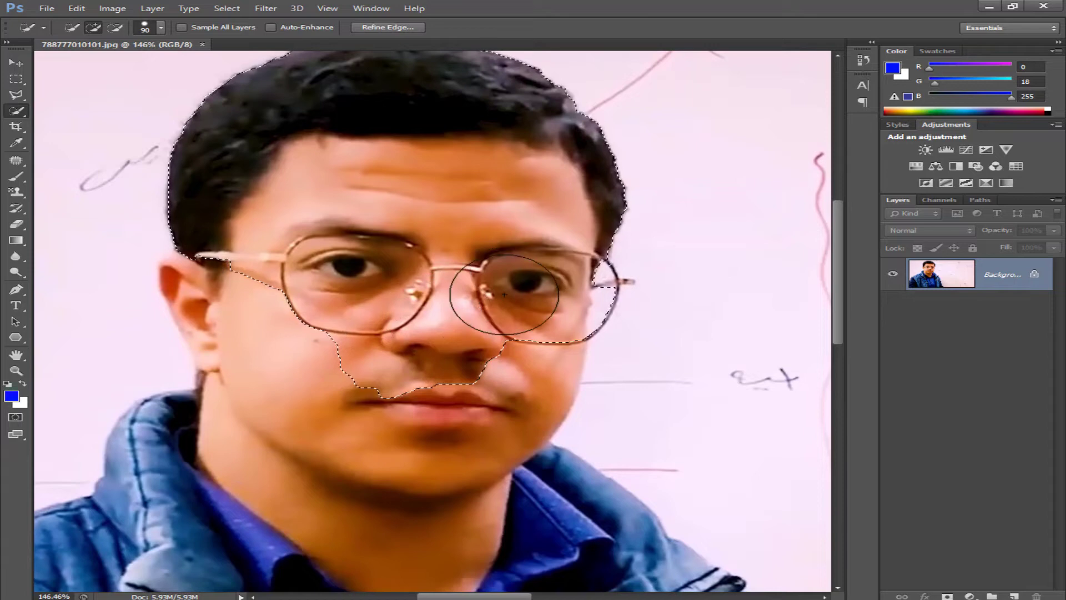
left_click(466, 420)
left_click_drag(457, 441, 461, 393)
Add the blue shirt and the jacket half without the patch, including its sleeve, to the selection.
left_click_drag(362, 360, 385, 215)
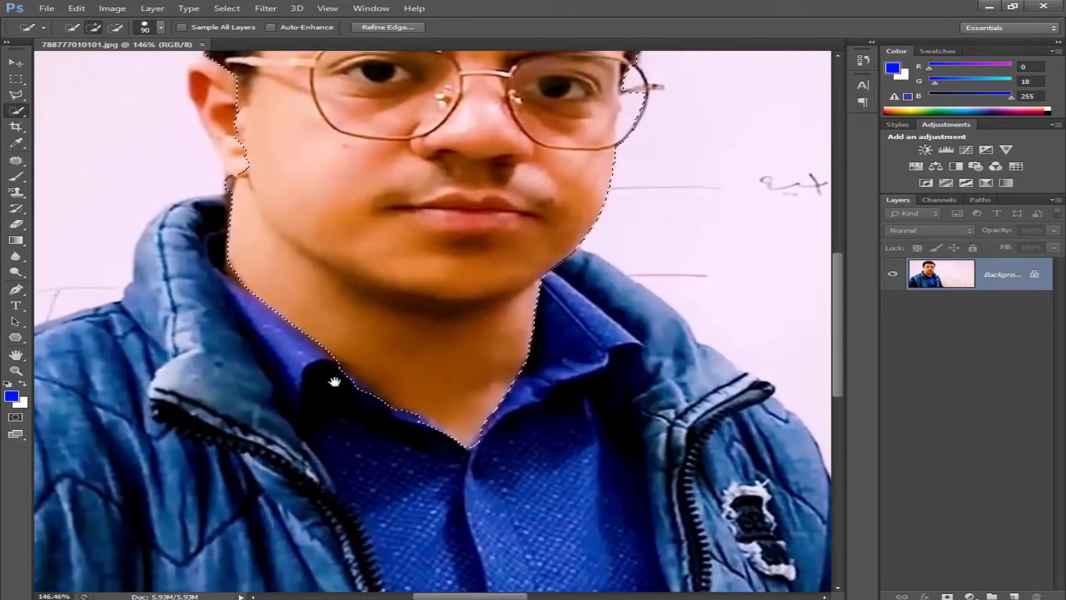
left_click_drag(334, 381, 374, 251)
left_click(376, 276)
scroll(376, 276, "down", 2)
left_click(355, 328)
scroll(356, 331, "down", 2)
left_click(217, 369)
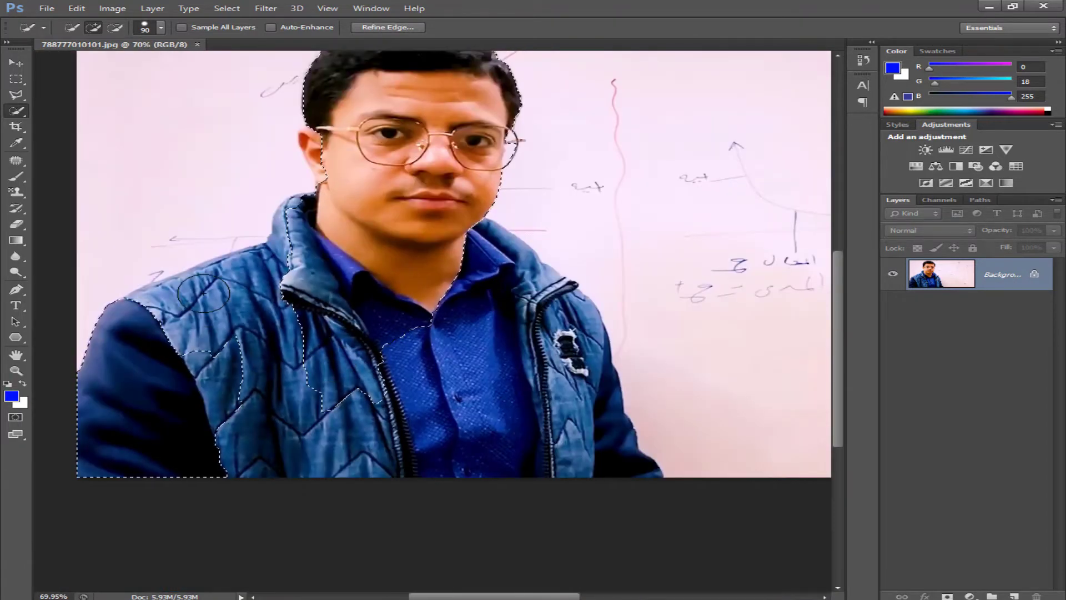
scroll(297, 233, "up", 5)
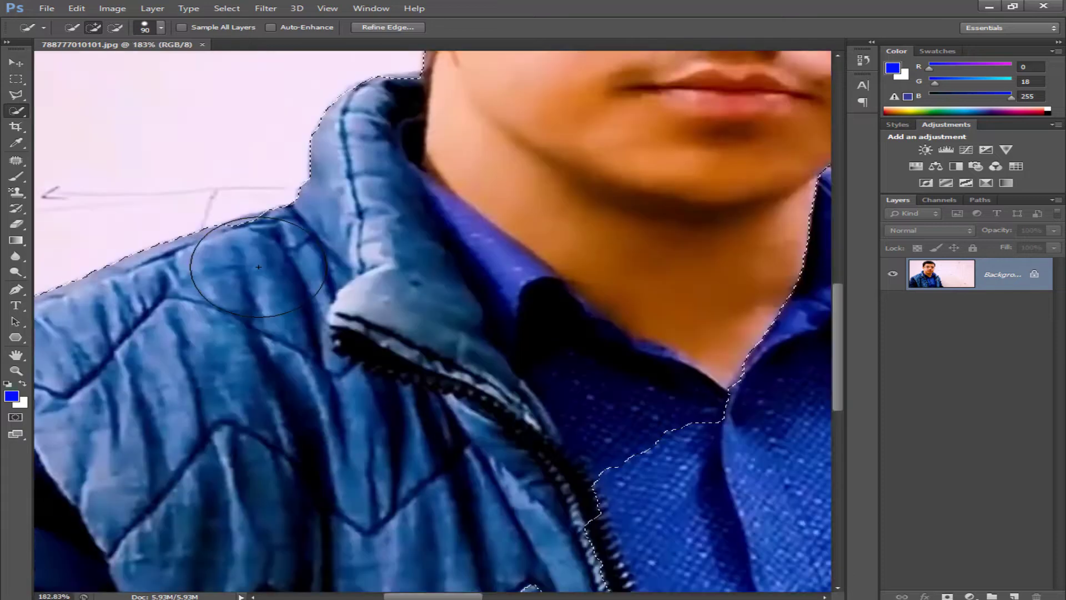
scroll(258, 267, "down", 4)
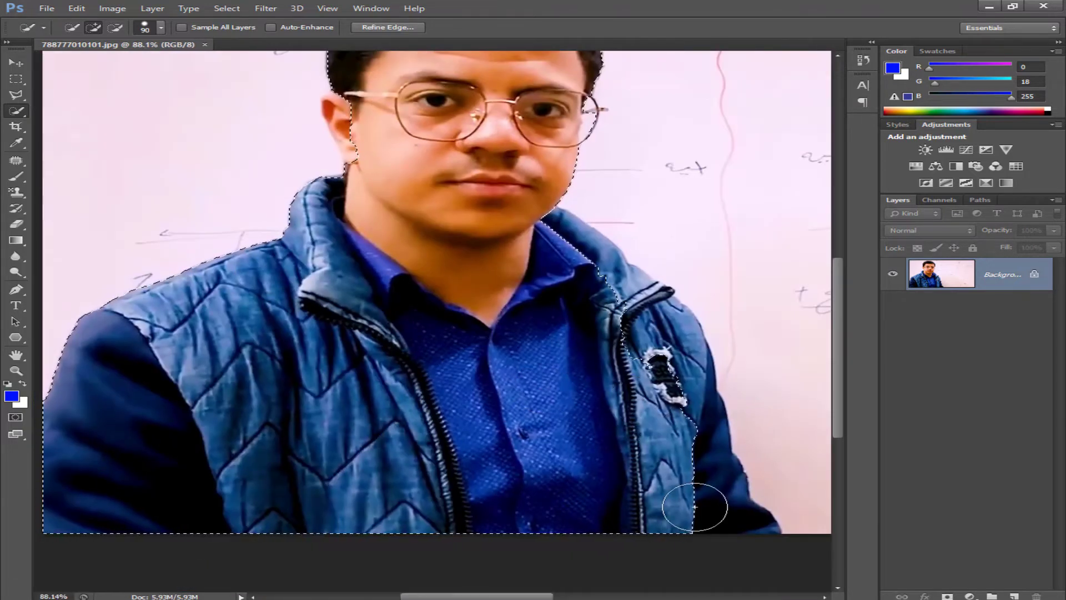
Extend the selection over the patched half of the jacket, its collar and the remaining sleeve.
left_click(695, 506)
scroll(633, 358, "up", 5)
left_click_drag(633, 358, 611, 503)
left_click_drag(542, 309, 486, 307)
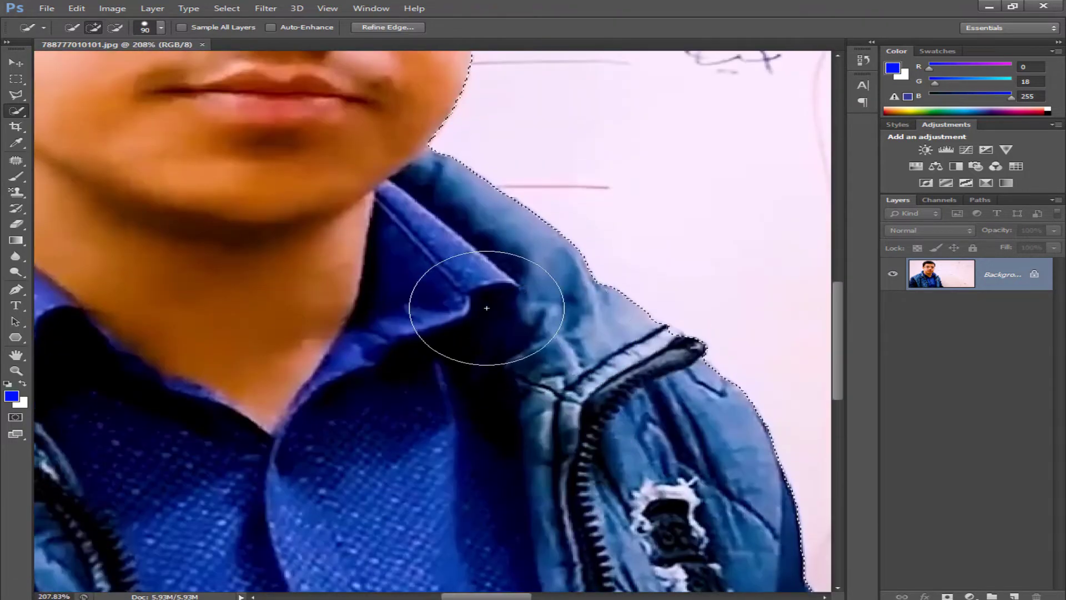
scroll(486, 307, "down", 4)
left_click_drag(412, 276, 438, 557)
Reduce the selection brush to size 9 and add the upper and outer part of the ear to the selection.
scroll(245, 409, "up", 8)
key("bracketleft")
key("bracketleft")
key("bracketleft")
key("bracketleft")
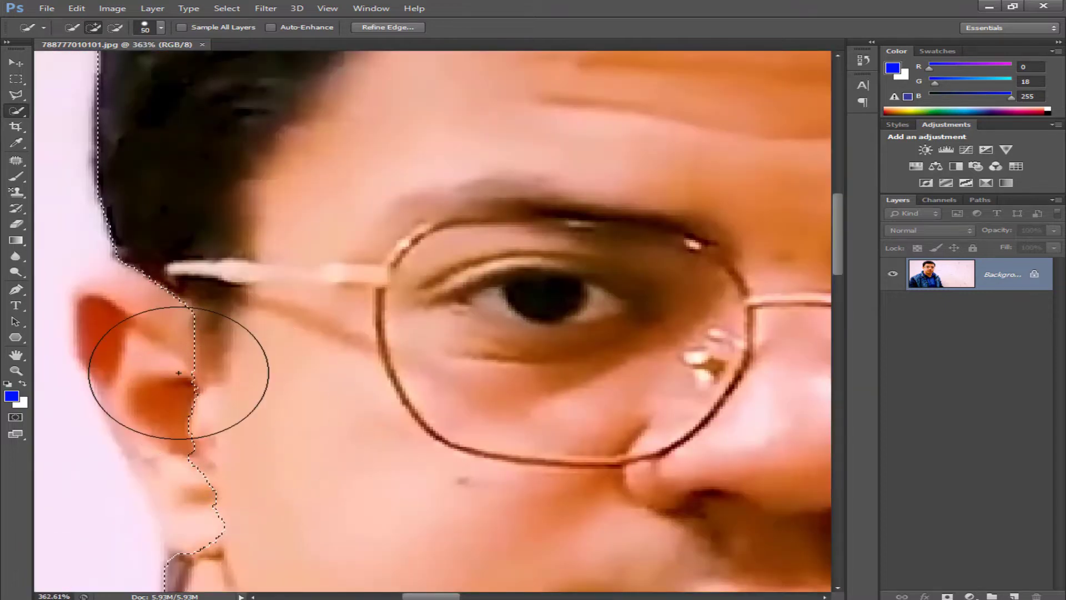
key("bracketleft")
key("bracketleft")
key("bracketleft")
key("bracketleft")
key("bracketleft")
left_click_drag(178, 373, 116, 353)
scroll(82, 280, "up", 5)
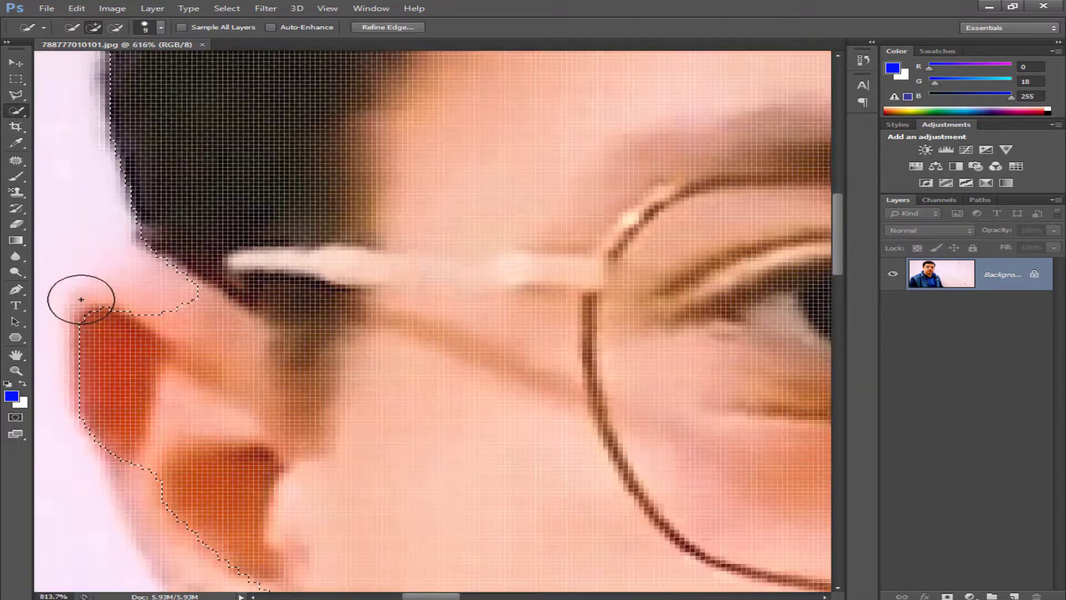
scroll(81, 300, "up", 2)
mouse_move(142, 305)
left_mouse_down()
mouse_move(126, 285)
mouse_move(148, 267)
left_mouse_up()
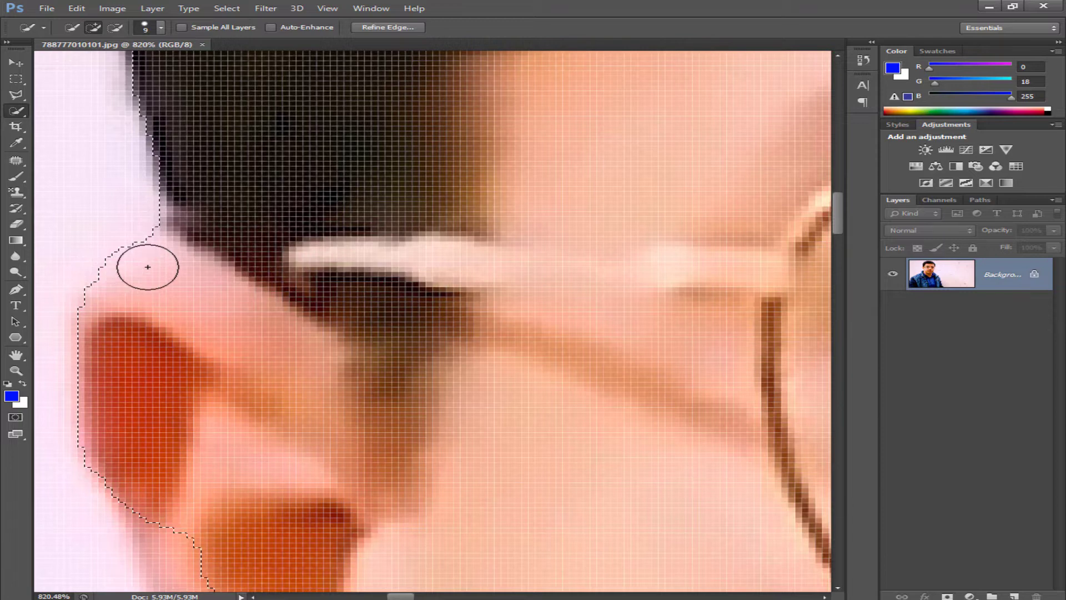
Extend the selection along the ear's lower outer edge down to the earlobe.
scroll(250, 389, "up", 2)
scroll(333, 472, "up", 2)
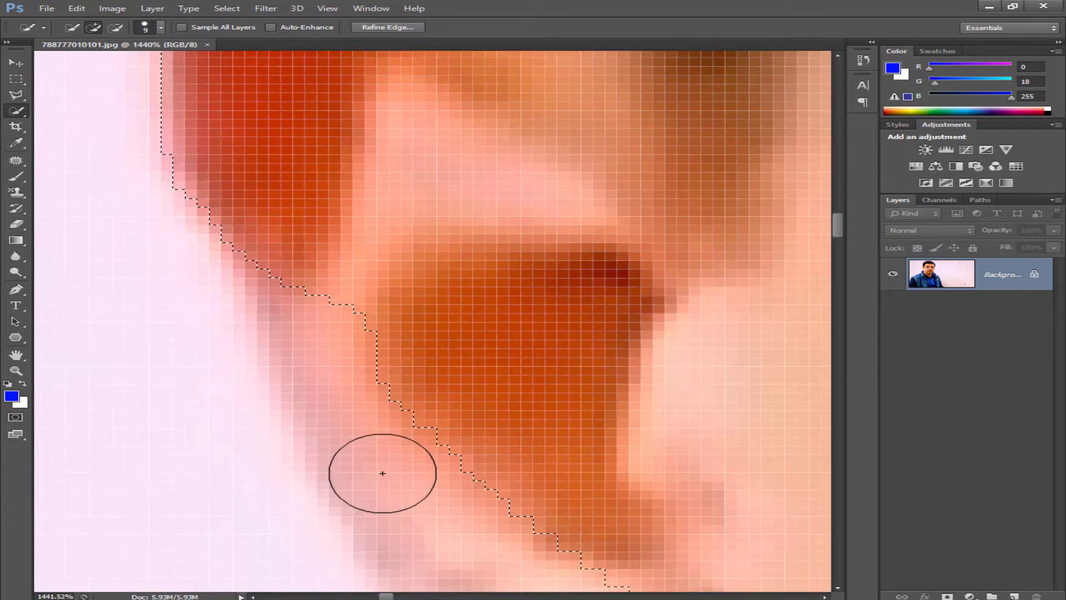
left_click_drag(383, 473, 416, 472)
scroll(411, 483, "down", 5)
left_click_drag(451, 581, 474, 438)
scroll(488, 453, "up", 4)
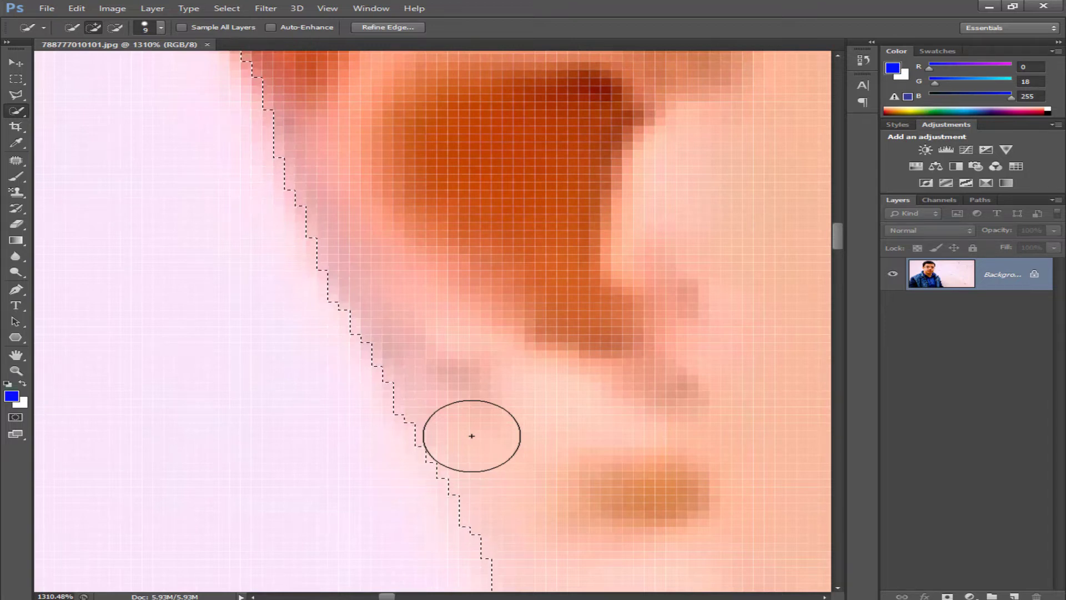
Refine the selection along the outer edge of the sleeve on the patched side of the jacket.
scroll(464, 463, "down", 12)
scroll(445, 425, "up", 10)
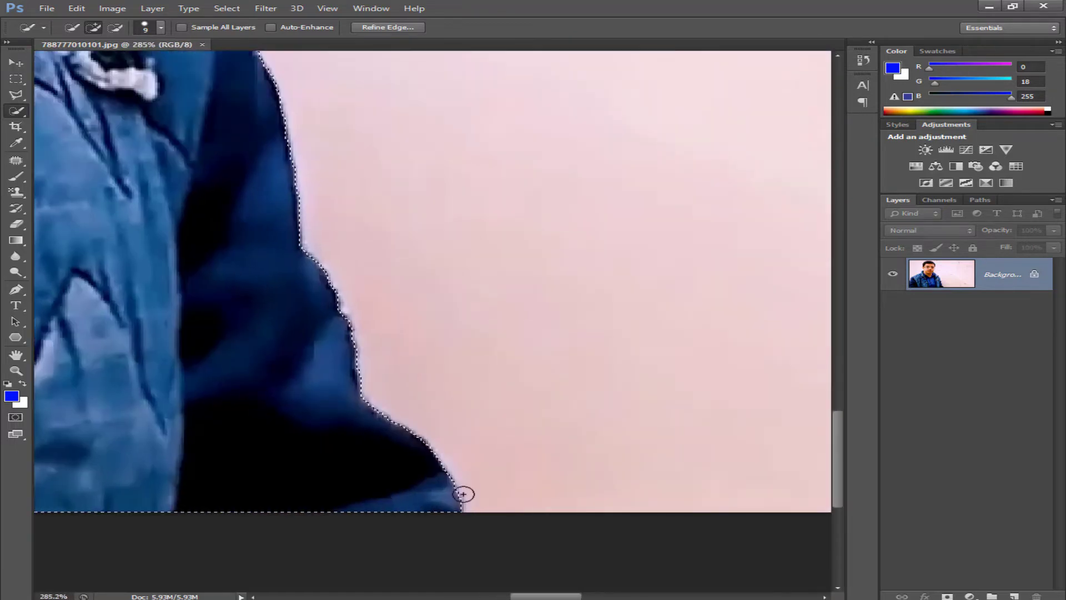
mouse_move(316, 307)
left_mouse_down()
mouse_move(324, 342)
mouse_move(403, 448)
left_mouse_up()
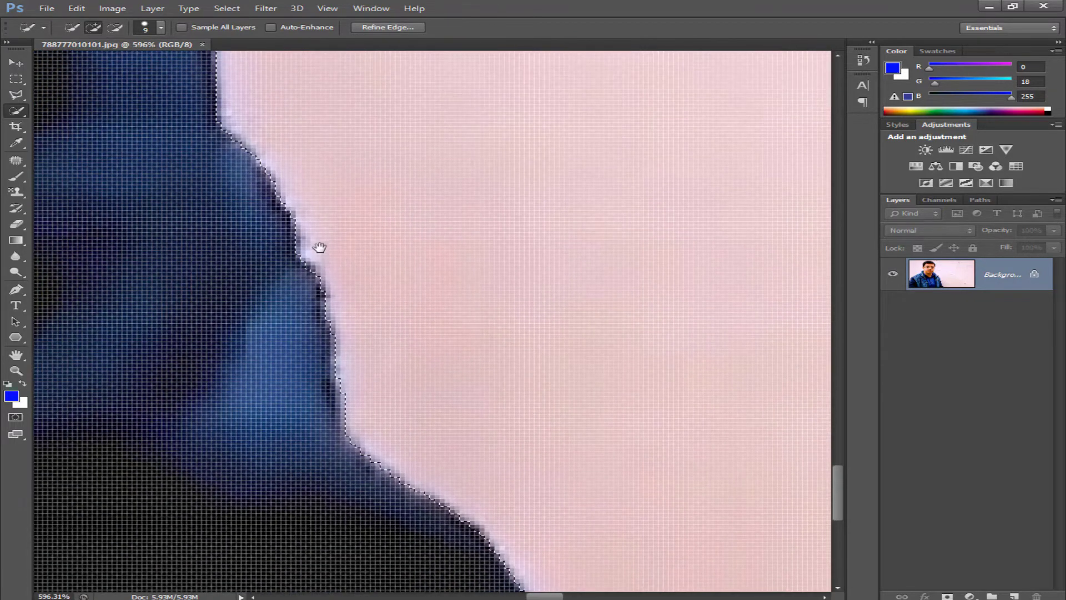
left_click_drag(318, 248, 345, 311)
scroll(332, 320, "up", 3)
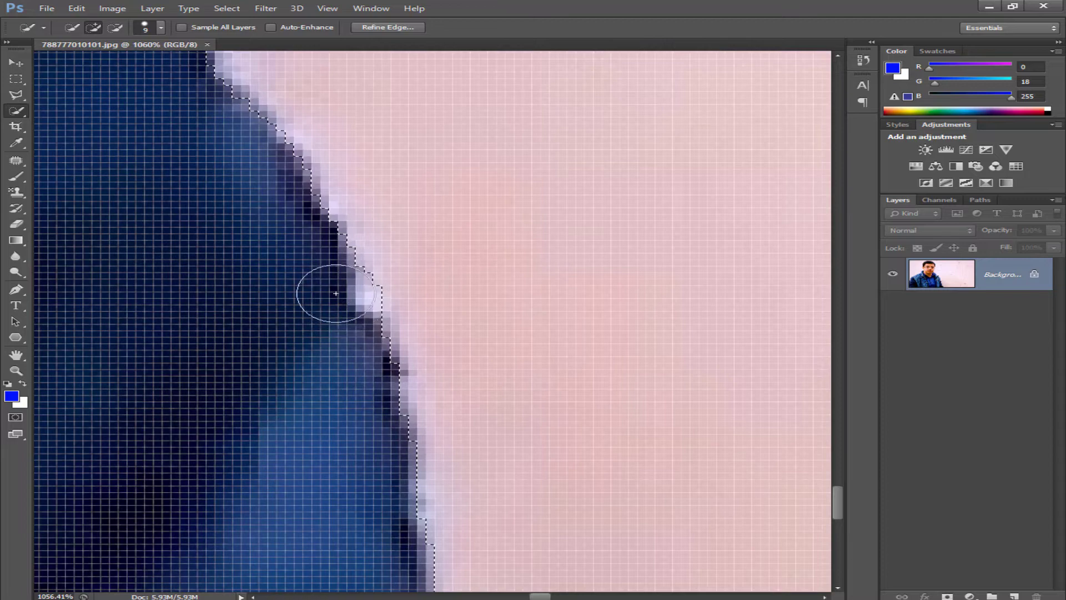
scroll(331, 272, "down", 3)
left_click_drag(331, 272, 350, 507)
Add the missing piece at the jacket collar's tip to the selection and follow the collar edge up to the jaw.
left_click_drag(239, 128, 278, 277)
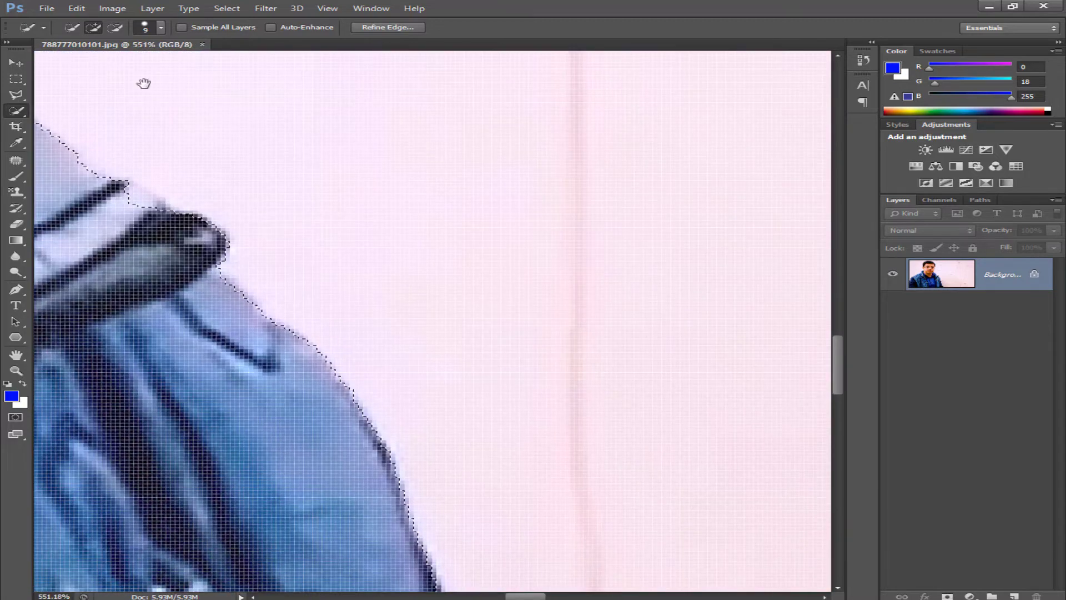
left_click_drag(128, 209, 295, 302)
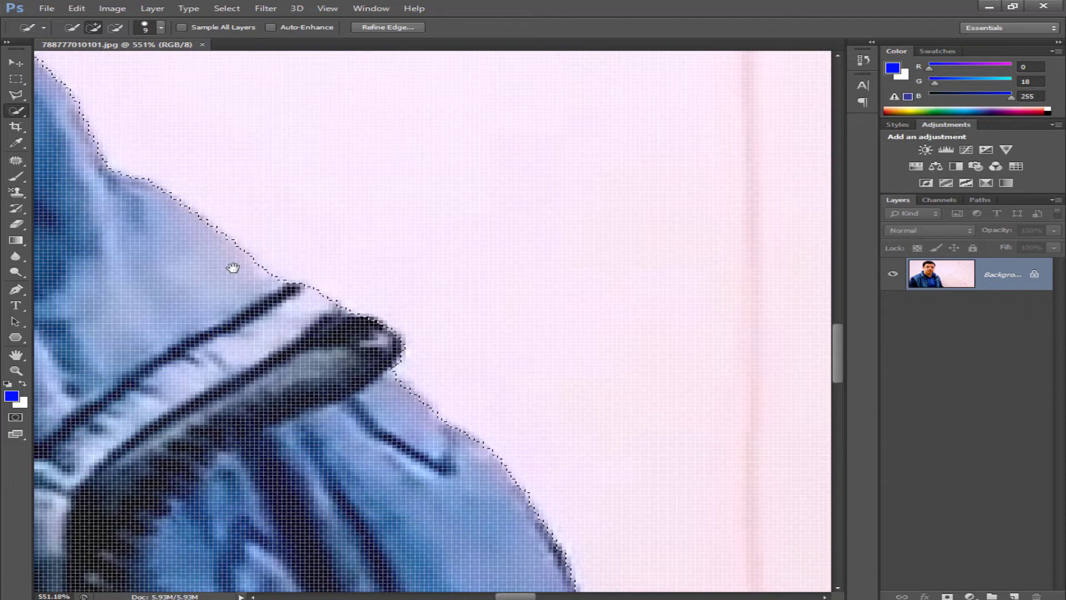
left_click_drag(287, 265, 412, 526)
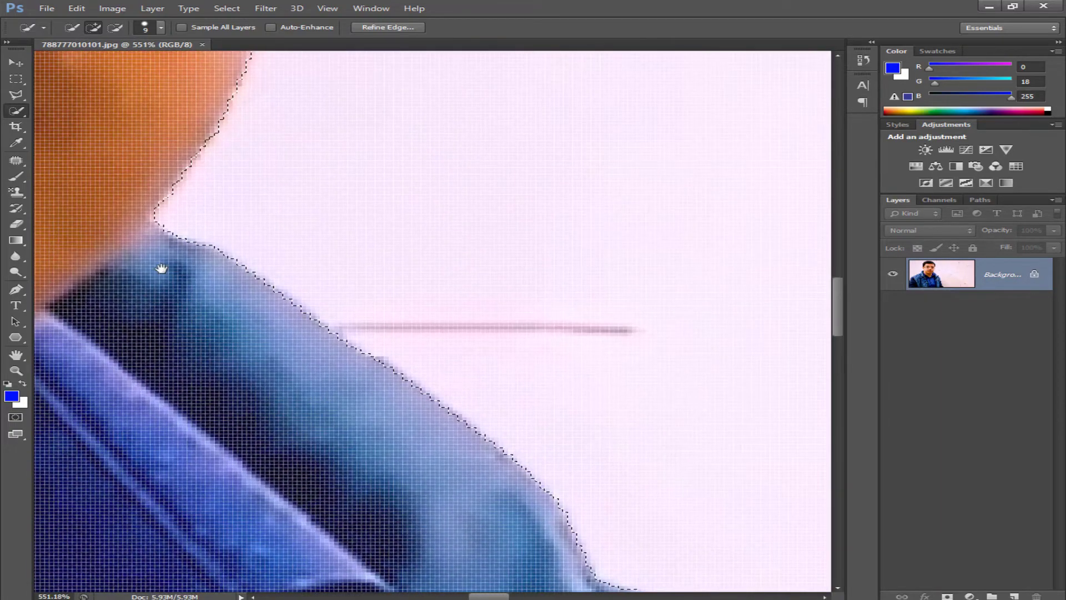
left_click_drag(161, 268, 167, 578)
Add the glasses' outer frame and protruding temple end to the selection, reducing the brush to size 4.
left_click_drag(328, 95, 174, 281)
scroll(235, 202, "up", 5)
mouse_move(234, 203)
left_mouse_down()
mouse_move(251, 131)
mouse_move(190, 279)
mouse_move(203, 328)
left_mouse_up()
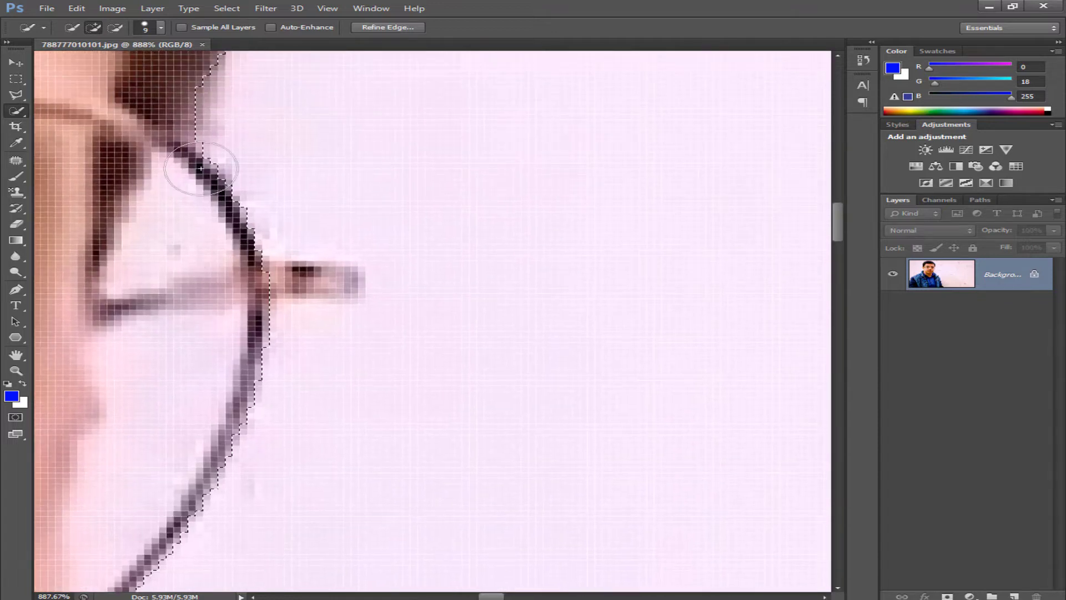
scroll(194, 152, "up", 1)
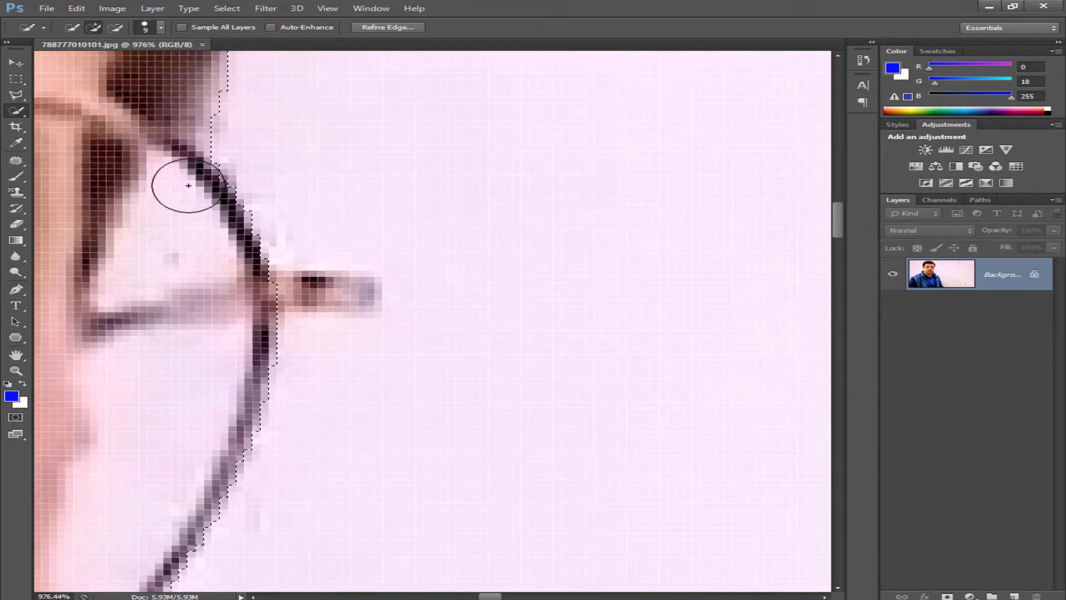
scroll(243, 244, "up", 5)
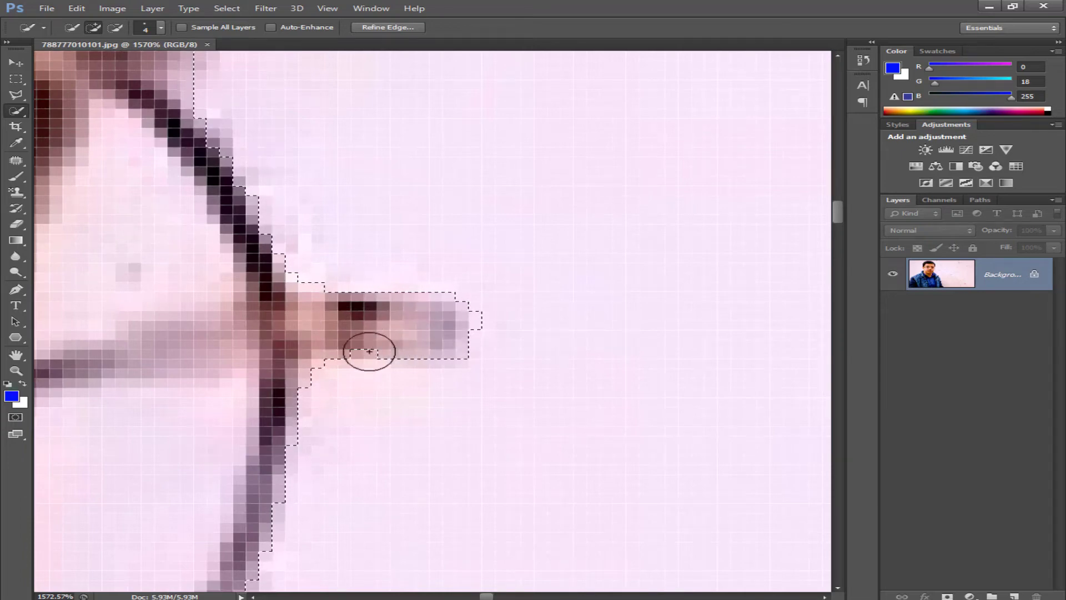
Examine the selection outline around the hair, ear, shoulder and sleeve for missed areas.
scroll(350, 325, "down", 15)
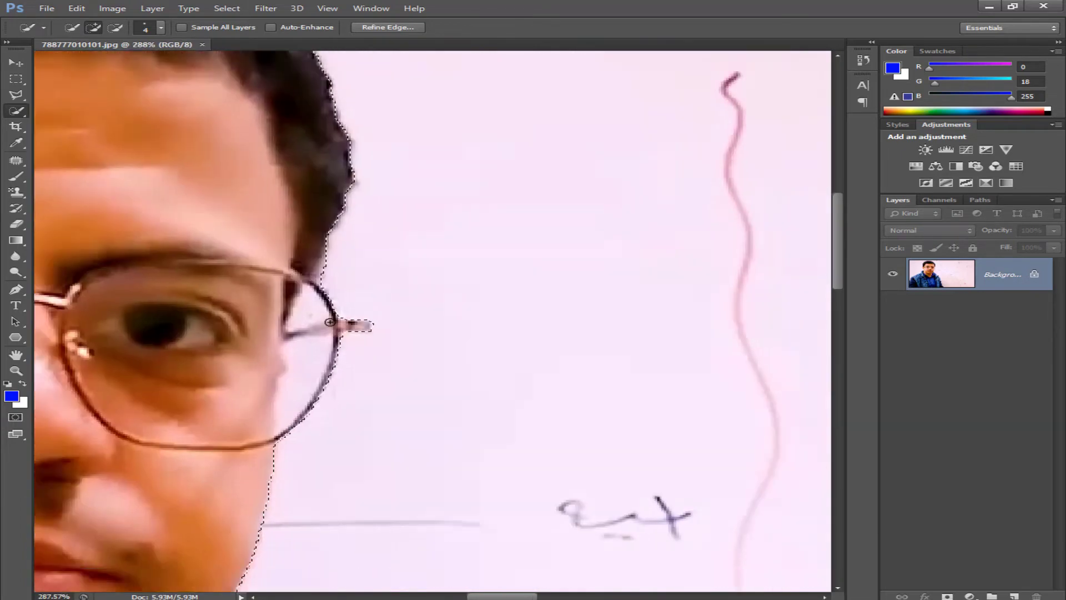
scroll(302, 150, "up", 10)
left_click_drag(306, 268, 516, 378)
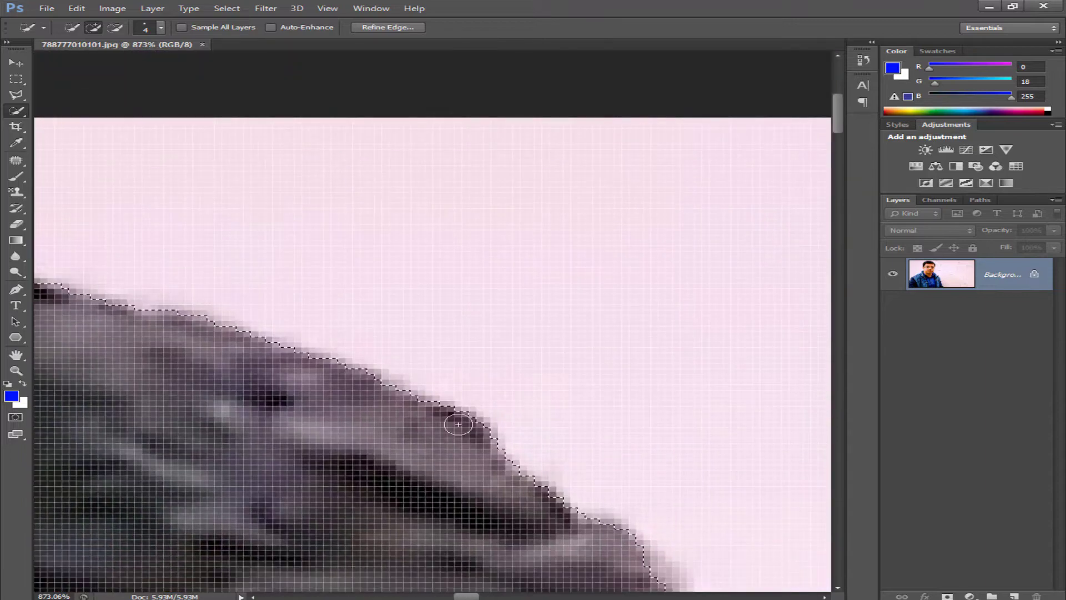
left_click_drag(333, 382, 722, 402)
left_click_drag(231, 320, 711, 329)
left_click_drag(138, 572, 694, 222)
left_click_drag(436, 445, 500, 111)
left_click_drag(446, 446, 428, 84)
left_click_drag(656, 555, 589, 127)
left_click_drag(477, 472, 508, 61)
mouse_move(650, 365)
left_mouse_down()
mouse_move(504, 358)
mouse_move(547, 321)
mouse_move(771, 298)
left_mouse_up()
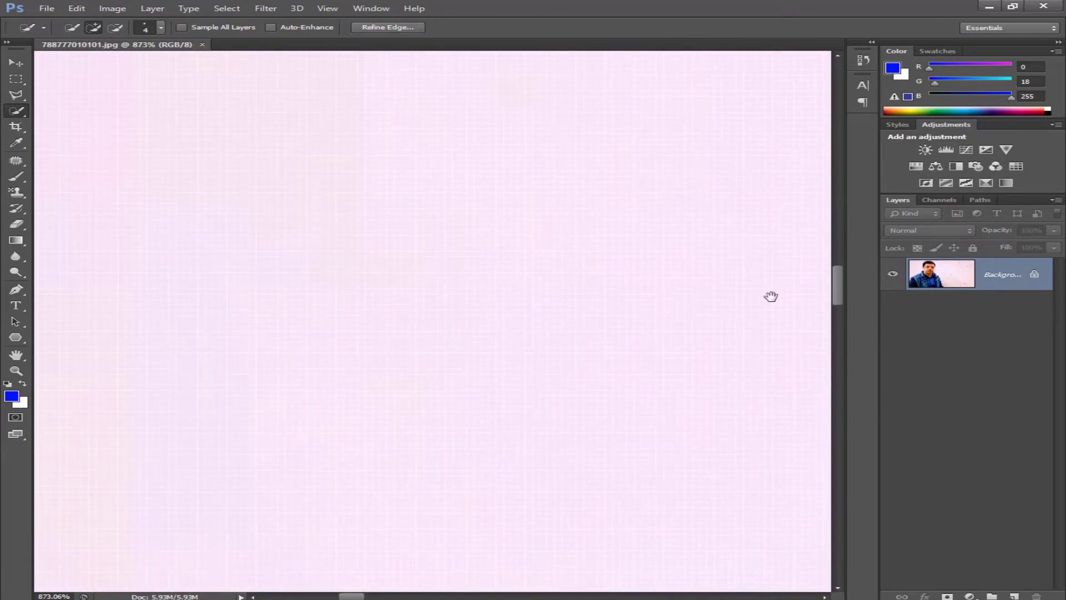
left_click_drag(722, 399, 367, 234)
left_click_drag(531, 410, 711, 194)
left_click_drag(355, 516, 576, 276)
left_click_drag(250, 345, 602, 231)
scroll(602, 231, "down", 5)
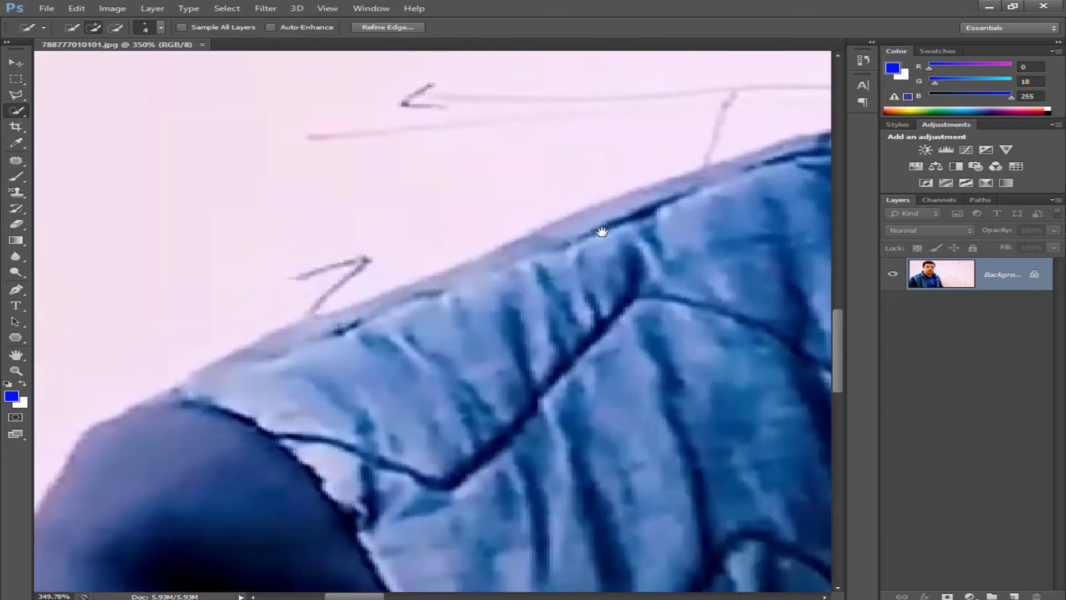
left_click_drag(178, 533, 395, 305)
scroll(395, 305, "down", 8)
scroll(377, 318, "down", 3)
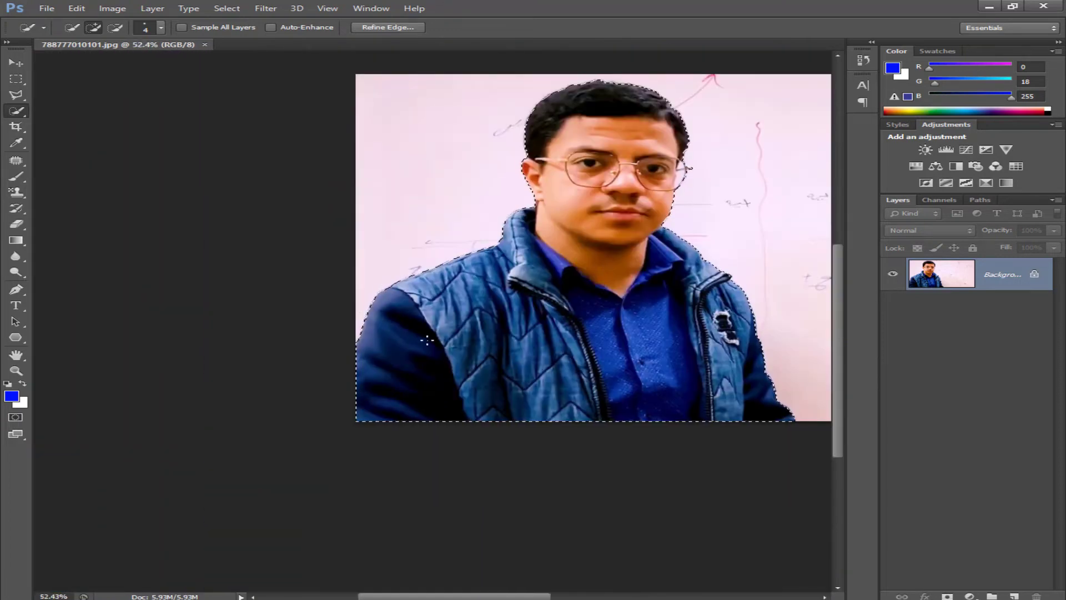
Copy the selected man to a new layer and hide the Background layer.
right_click(539, 321)
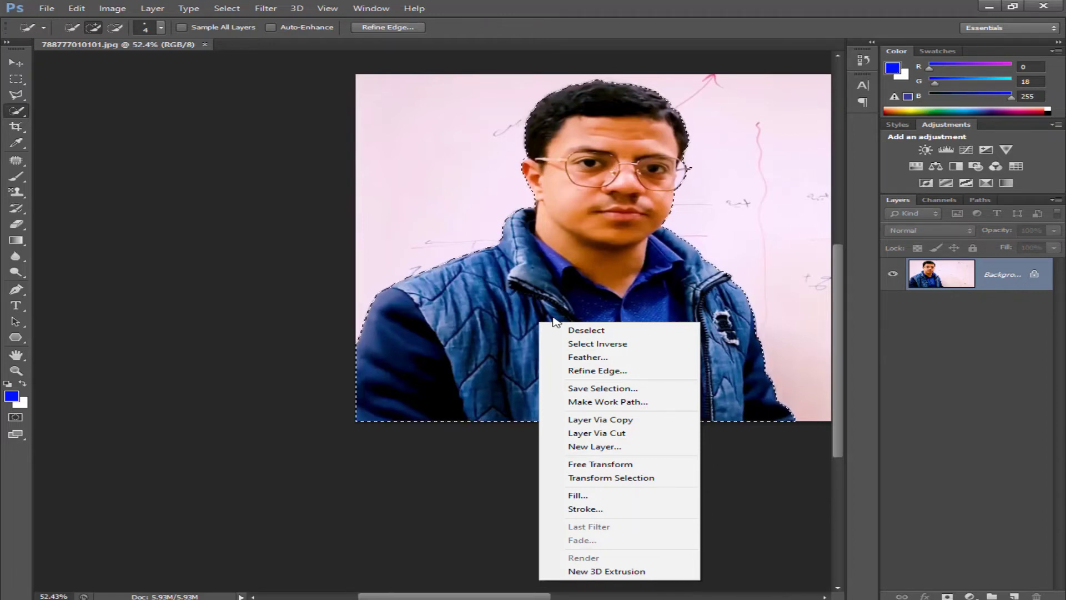
left_click(644, 420)
left_click(893, 310)
Select the pale lens area beside the face and the adjoining glasses frame with a brush size of 30.
scroll(605, 210, "up", 8)
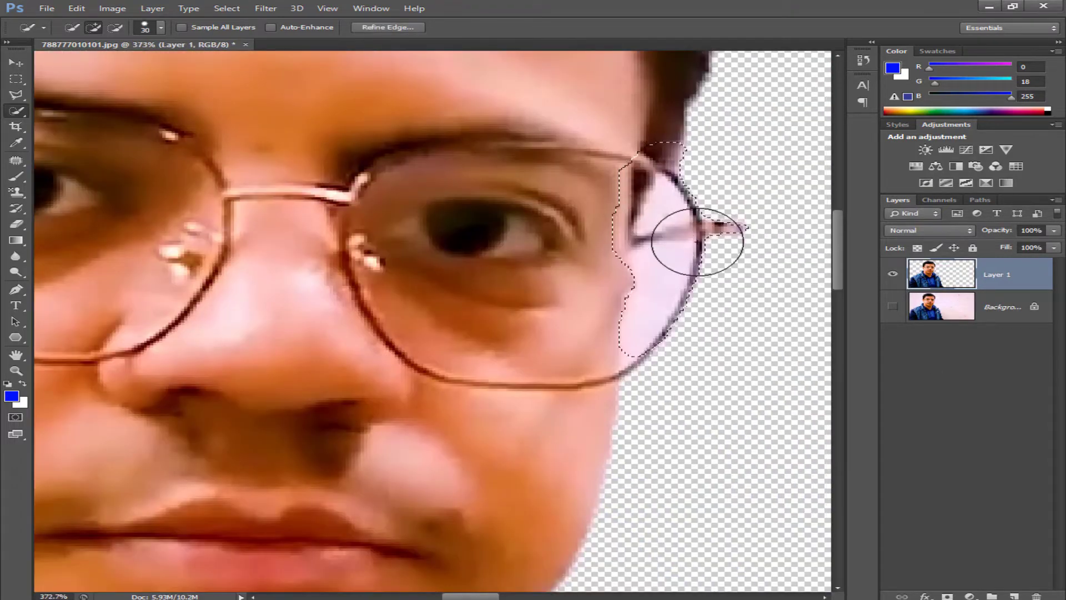
mouse_move(697, 242)
left_mouse_down()
mouse_move(666, 352)
mouse_move(689, 311)
left_mouse_up()
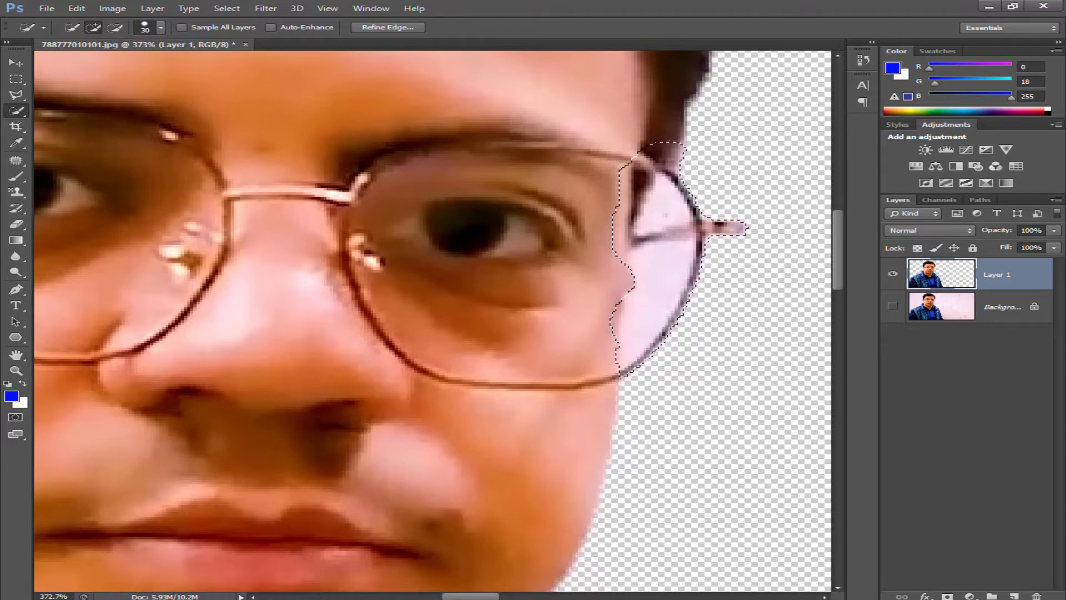
Copy the selected lens area to its own layer and hide Layer 1.
left_click(928, 230)
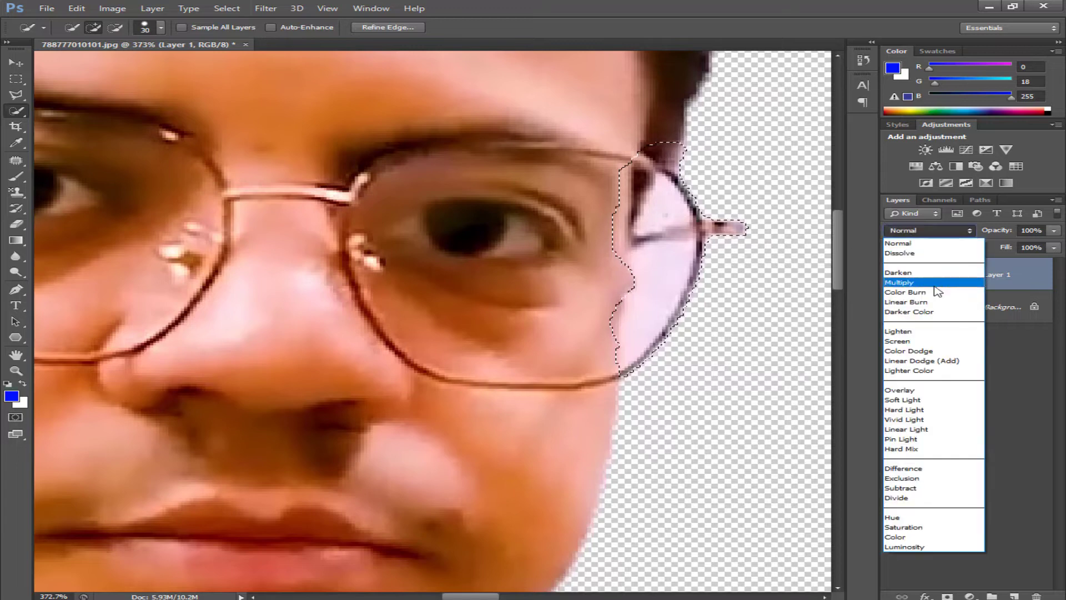
left_click(786, 285)
right_click(688, 247)
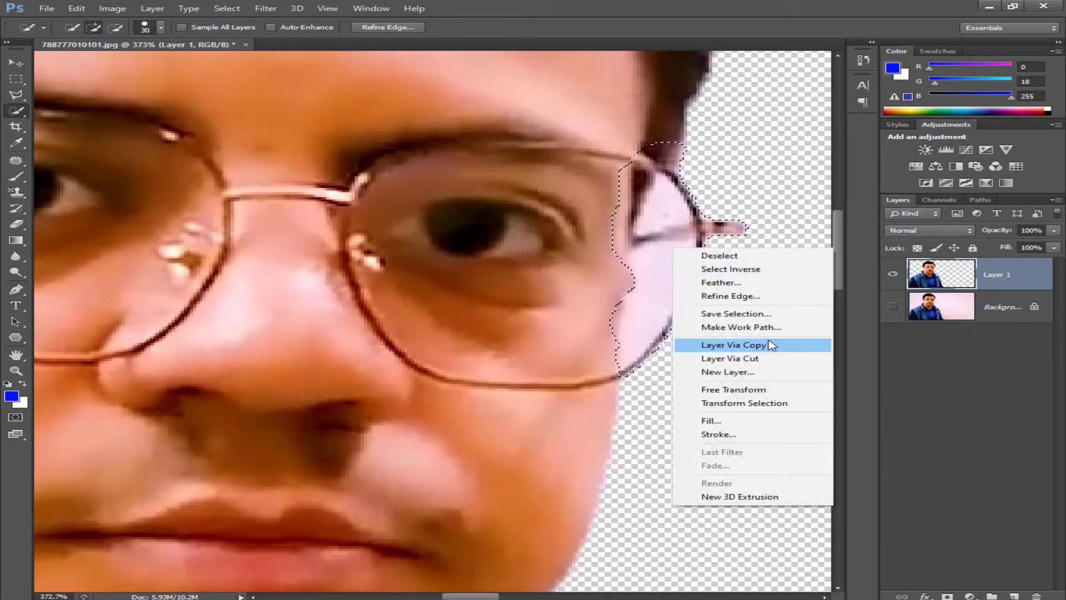
left_click(704, 345)
left_click(893, 306)
Try the Multiply and Darken blend modes on Layer 2, and set it to Color Dodge.
left_click(929, 230)
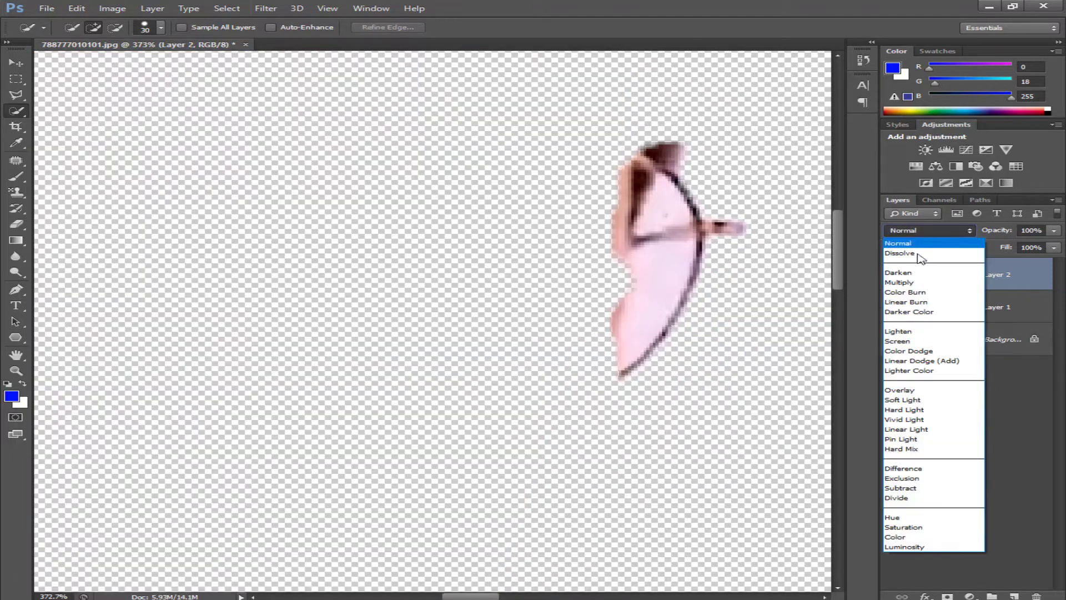
left_click(911, 283)
left_click(915, 229)
left_click(914, 274)
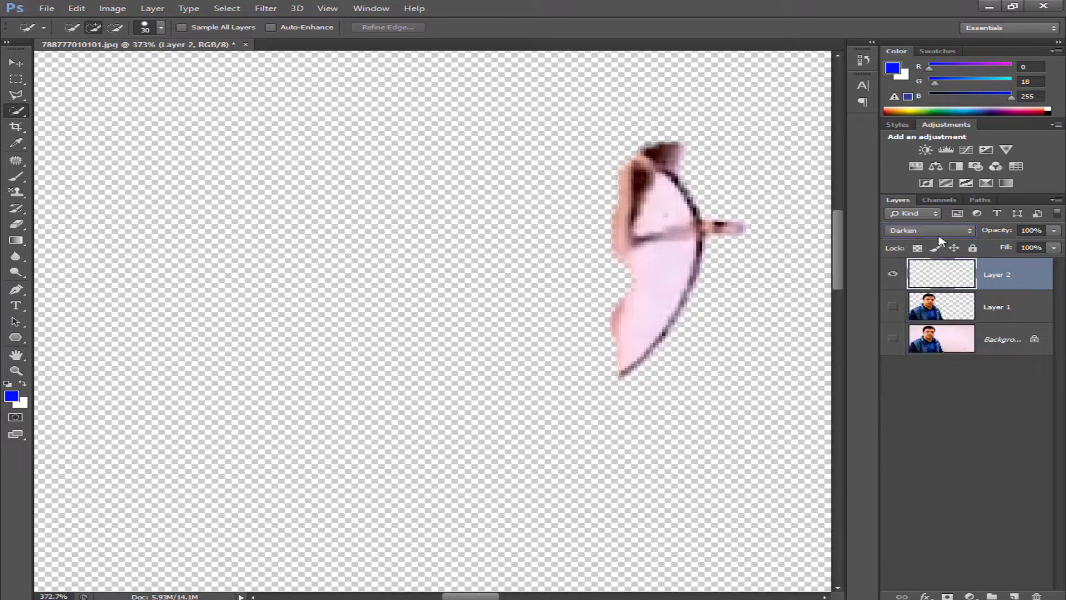
left_click(938, 230)
left_click(935, 351)
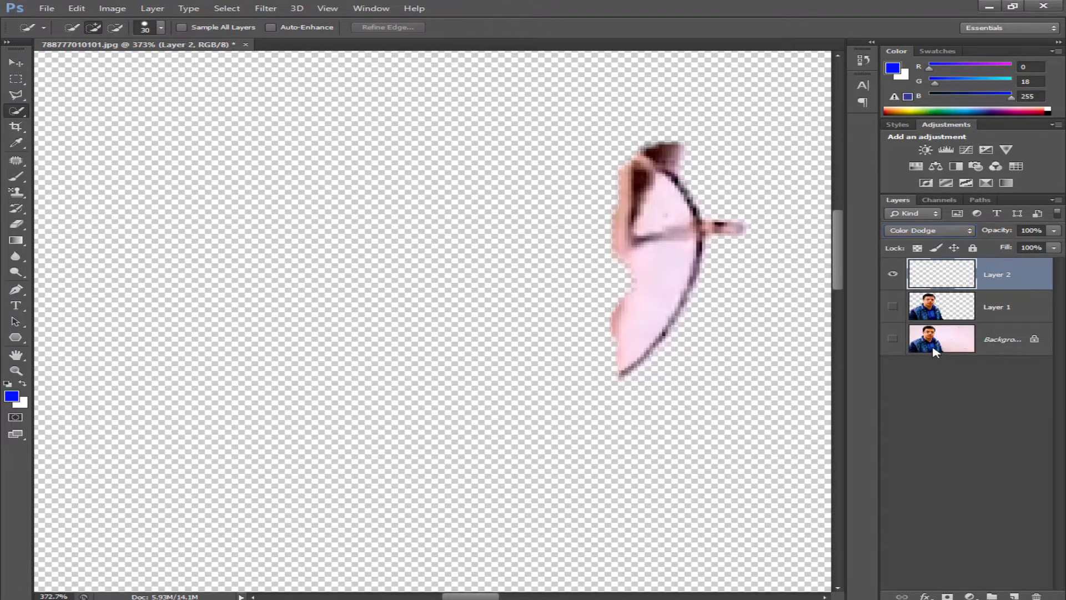
Try selecting the lens piece on Layer 2 and subtracting from that selection with a brush size of 7.
left_click(652, 264)
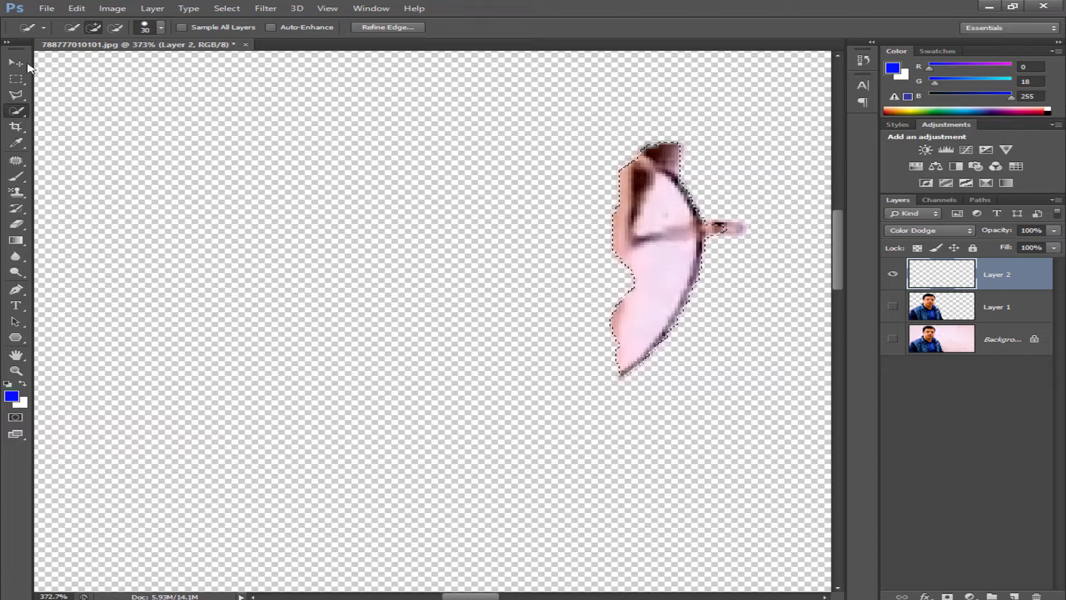
left_click(114, 28)
key("bracketleft")
key("bracketleft")
key("bracketleft")
key("bracketleft")
key("bracketleft")
key("bracketleft")
key("bracketleft")
scroll(632, 191, "up", 4)
mouse_move(644, 195)
left_mouse_down()
mouse_move(618, 144)
mouse_move(659, 147)
mouse_move(625, 204)
mouse_move(630, 276)
mouse_move(783, 331)
mouse_move(584, 209)
left_mouse_up()
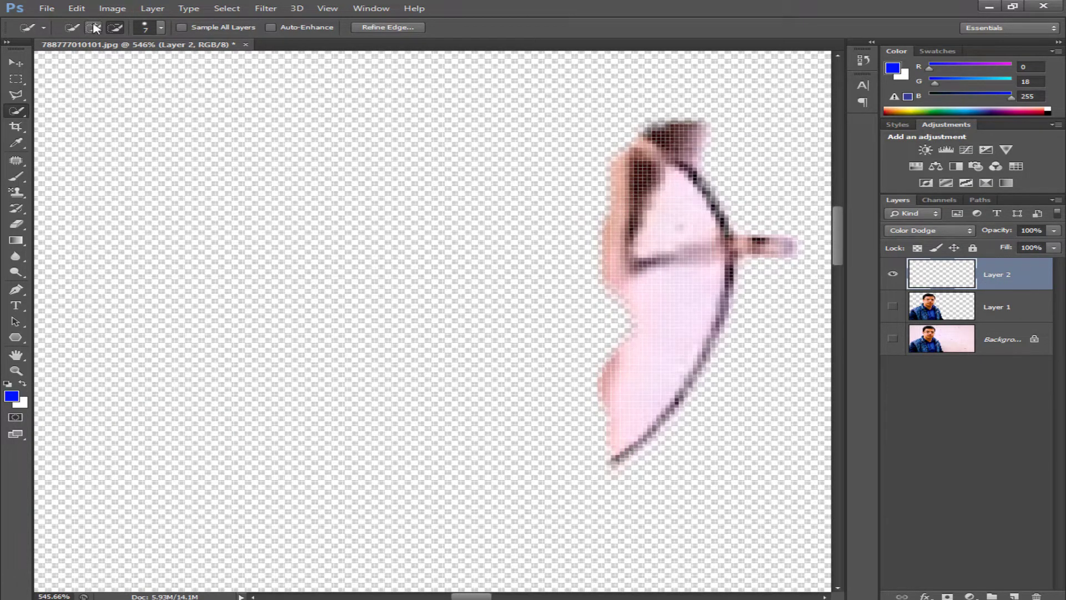
Select the pale lens areas above and below the temple arm on Layer 2 and set the layer to Multiply.
left_click(93, 27)
key("bracketright")
scroll(668, 219, "up", 2)
left_click(678, 220)
left_click(682, 337)
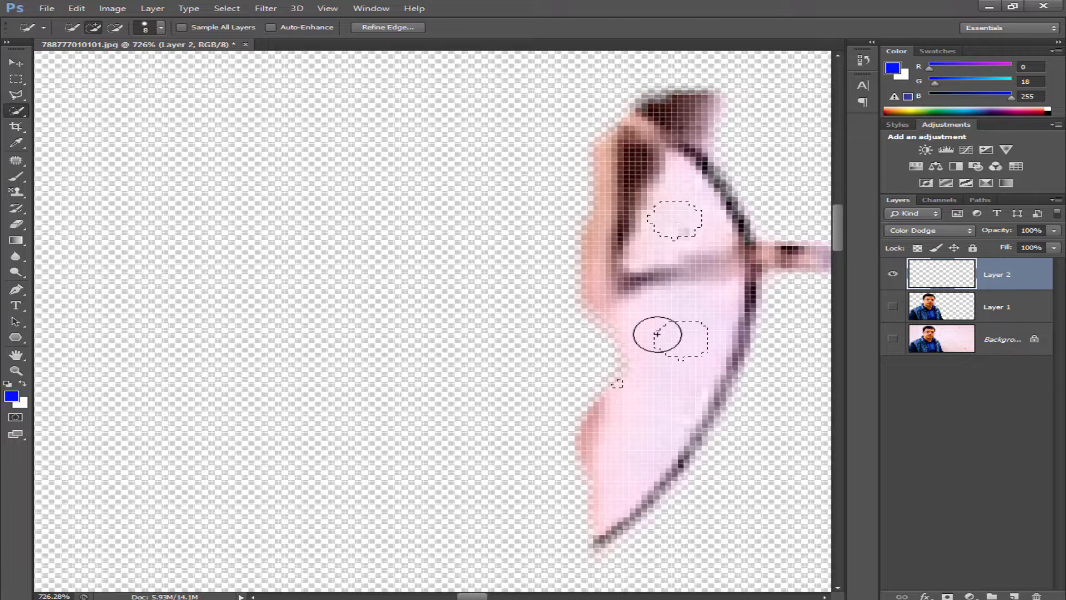
mouse_move(657, 334)
left_mouse_down()
mouse_move(619, 452)
mouse_move(685, 376)
left_mouse_up()
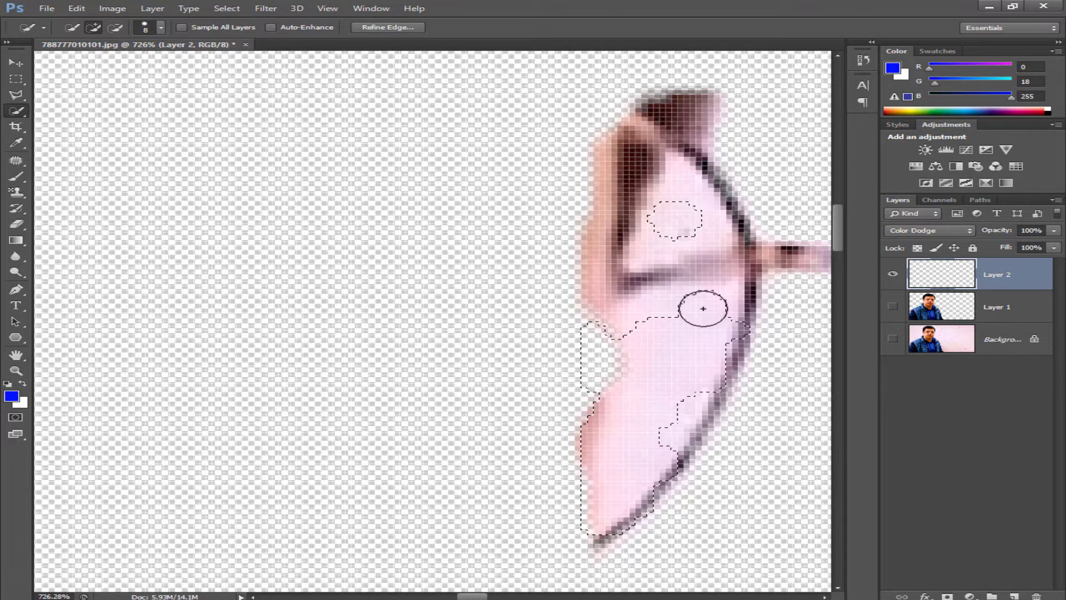
left_click(930, 230)
left_click(911, 266)
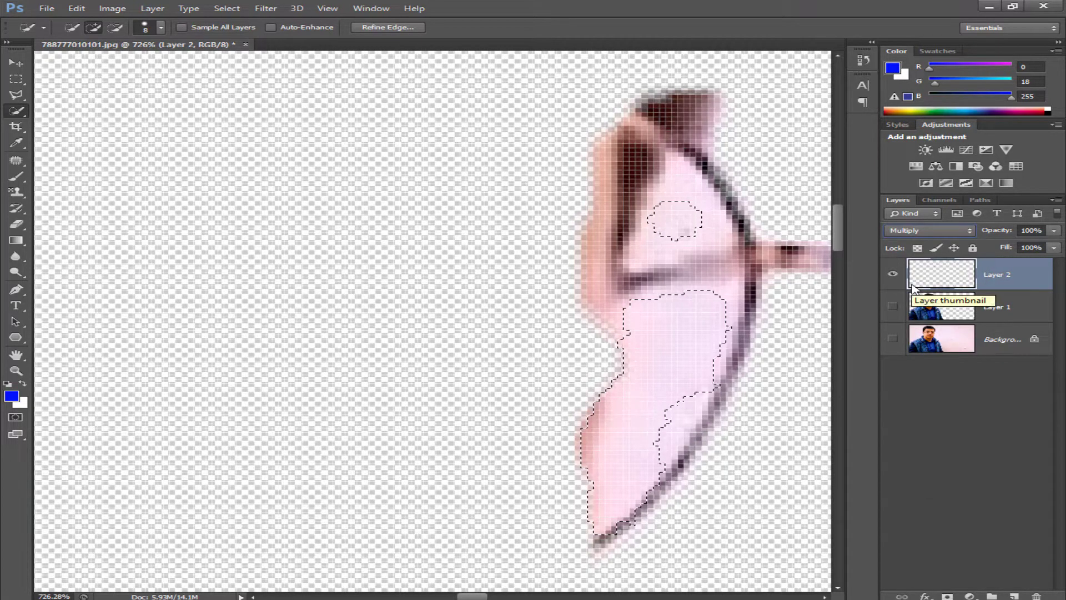
Clear the selection, show only Layer 1 and delete Layer 2.
key("ctrl+d")
left_click(892, 273)
left_click(892, 306)
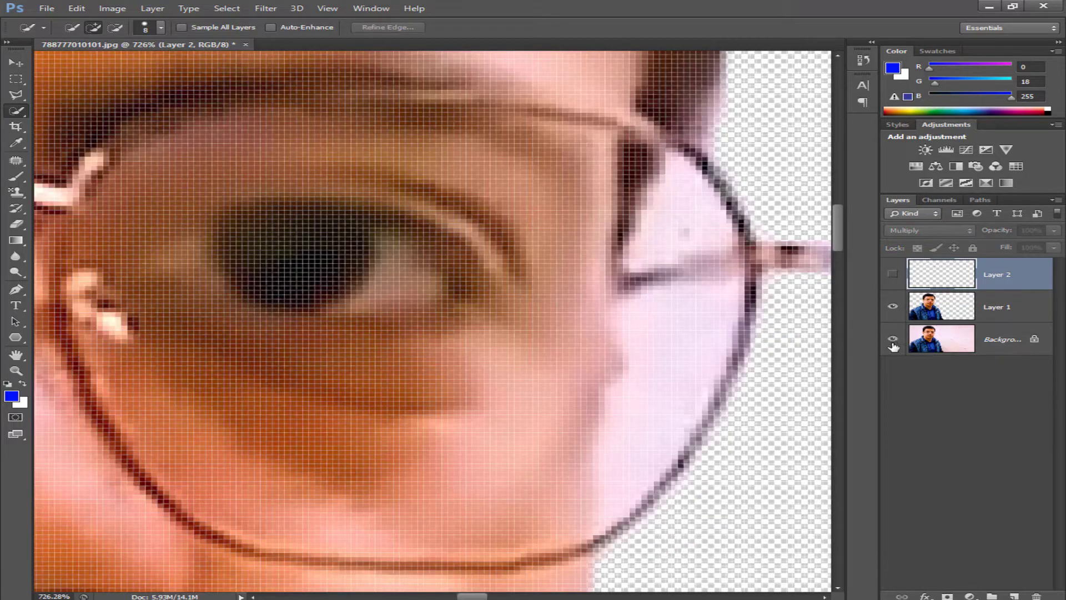
left_click(908, 342)
left_click(894, 339)
left_click(895, 306)
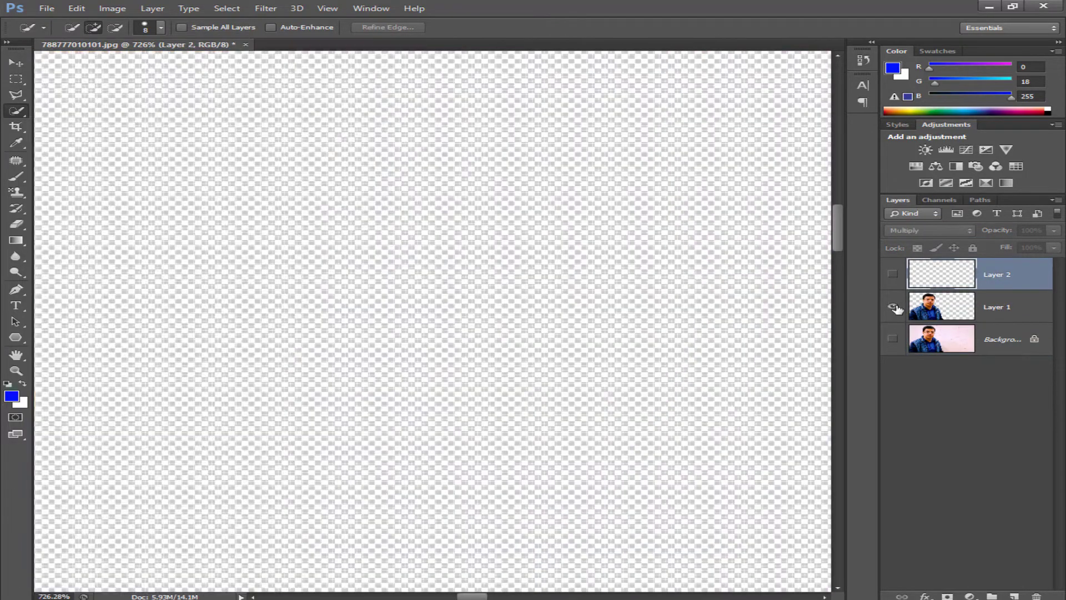
left_click_drag(976, 278, 1037, 596)
Try selecting the pale lens areas beside the face on Layer 1, and deselect them.
scroll(683, 228, "up", 4)
left_click(683, 228)
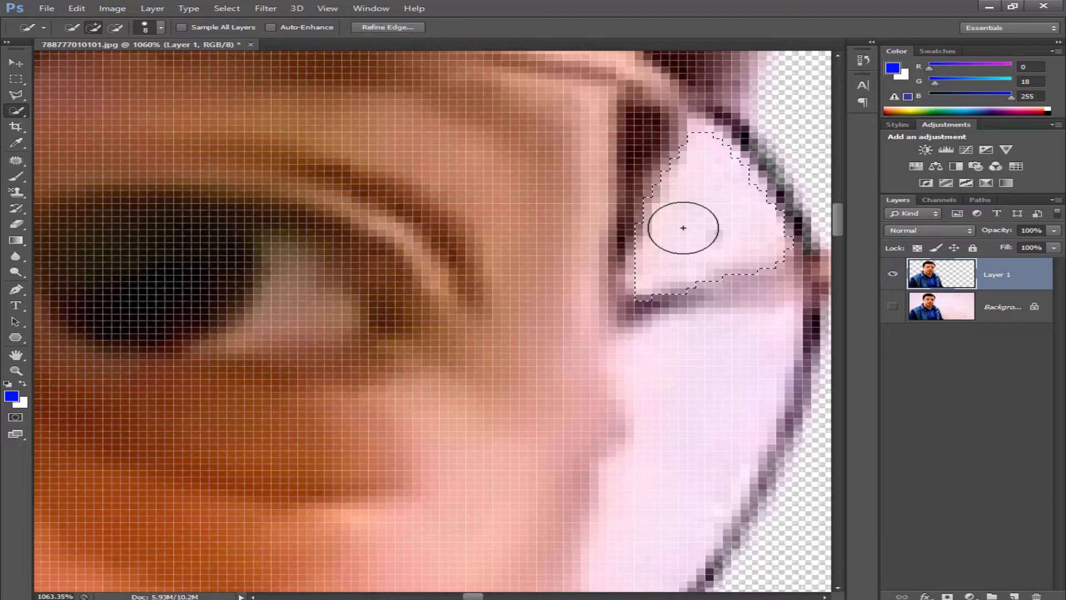
scroll(683, 228, "down", 4)
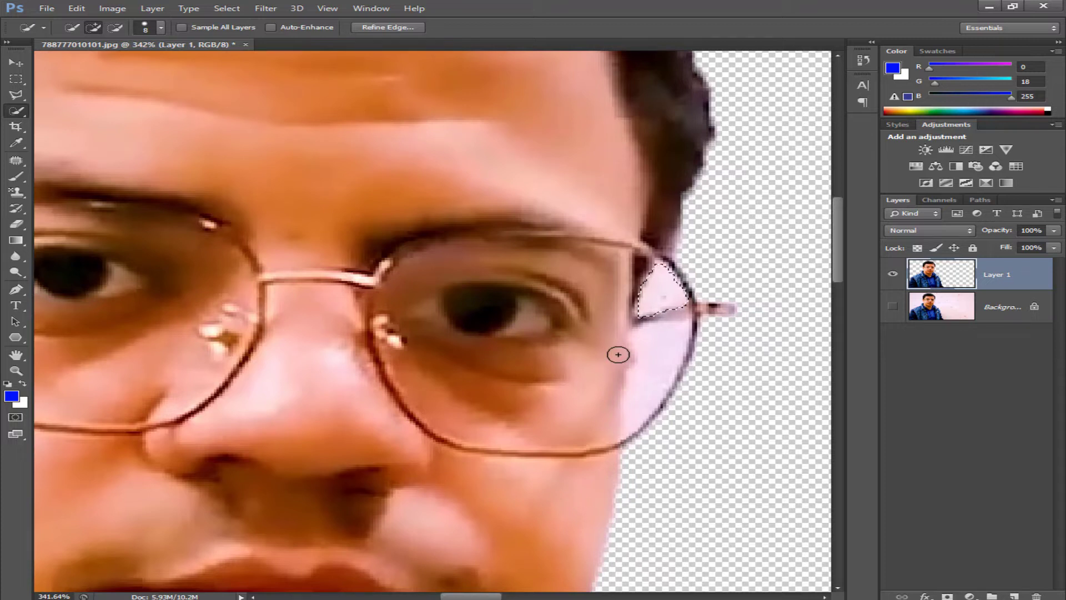
right_click(650, 370)
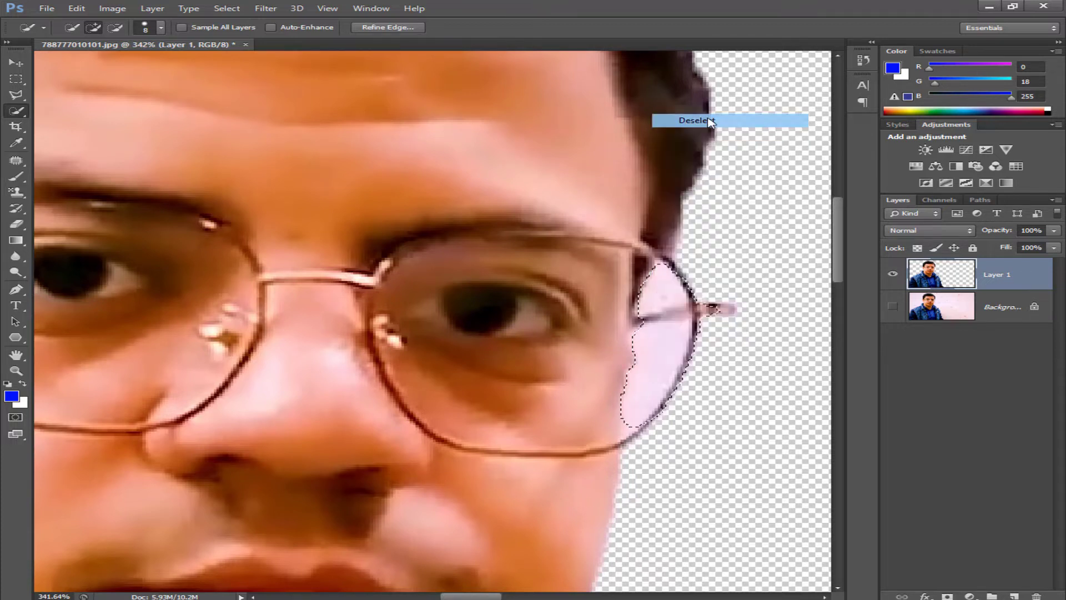
left_click(686, 115)
Start erasing the whiteboard in the lens area above the temple arm with the Eraser at brush size 4.
scroll(709, 302, "up", 4)
scroll(766, 314, "up", 3)
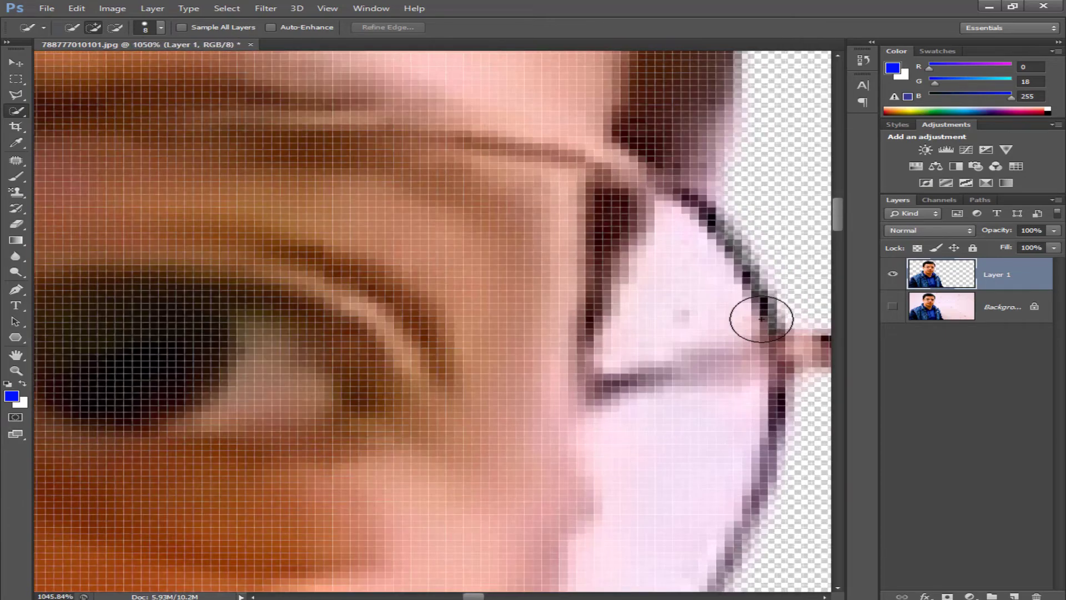
left_click(16, 224)
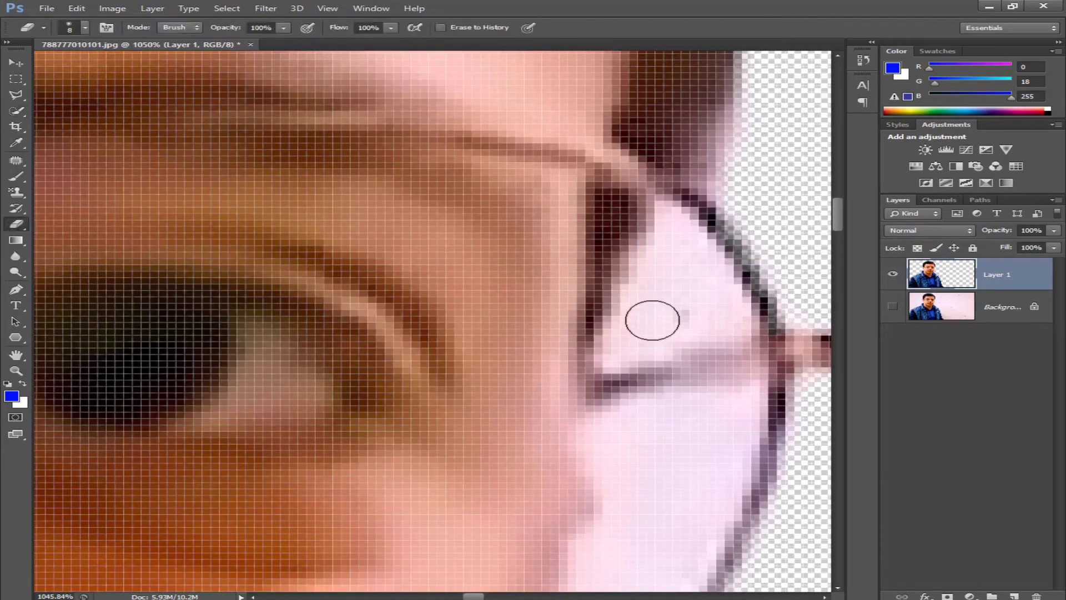
key("bracketleft")
key("bracketleft")
key("bracketleft")
scroll(652, 321, "up", 3)
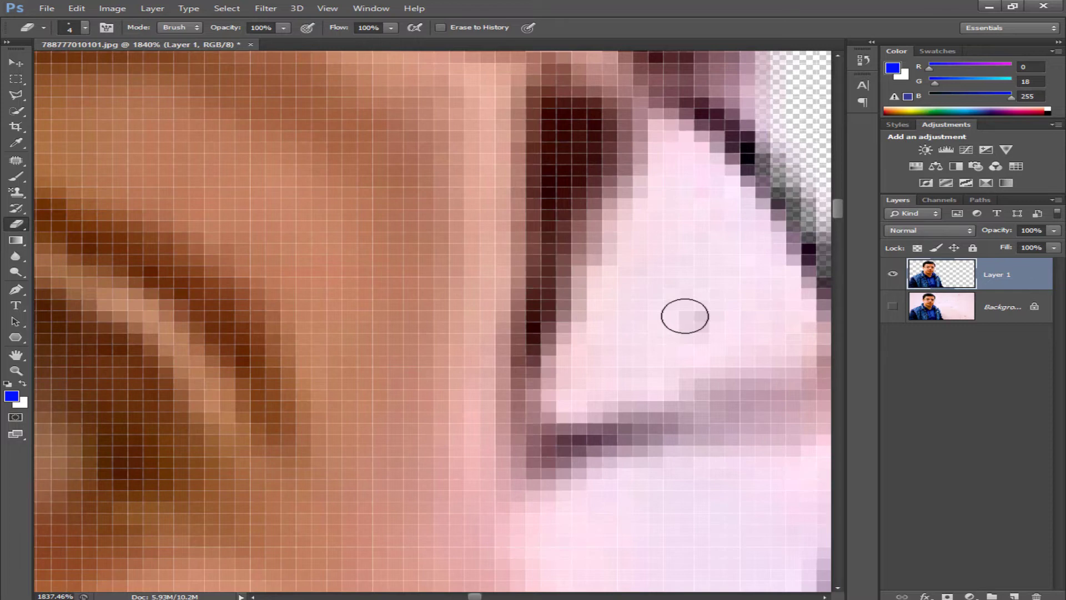
left_click_drag(683, 319, 618, 350)
scroll(619, 349, "up", 2)
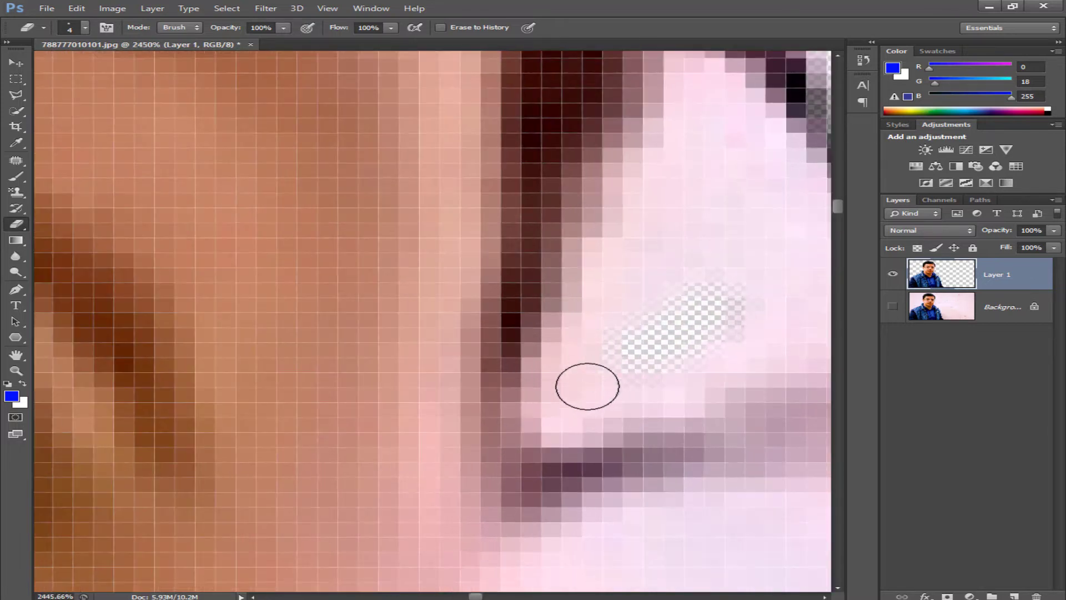
mouse_move(585, 381)
left_mouse_down()
mouse_move(674, 245)
mouse_move(669, 156)
mouse_move(566, 388)
mouse_move(695, 352)
mouse_move(516, 395)
left_mouse_up()
Erase most of the remaining upper lens area between the hair and the glasses frame with a brush size of 5.
key("space")
mouse_move(561, 375)
left_mouse_down()
mouse_move(615, 394)
mouse_move(544, 402)
mouse_move(653, 329)
mouse_move(649, 275)
mouse_move(535, 123)
left_mouse_up()
scroll(532, 118, "up", 1)
key("bracketleft")
key("bracketleft")
mouse_move(488, 66)
left_mouse_down()
mouse_move(523, 82)
mouse_move(479, 100)
mouse_move(464, 191)
mouse_move(488, 234)
mouse_move(487, 137)
mouse_move(527, 216)
mouse_move(671, 409)
left_mouse_up()
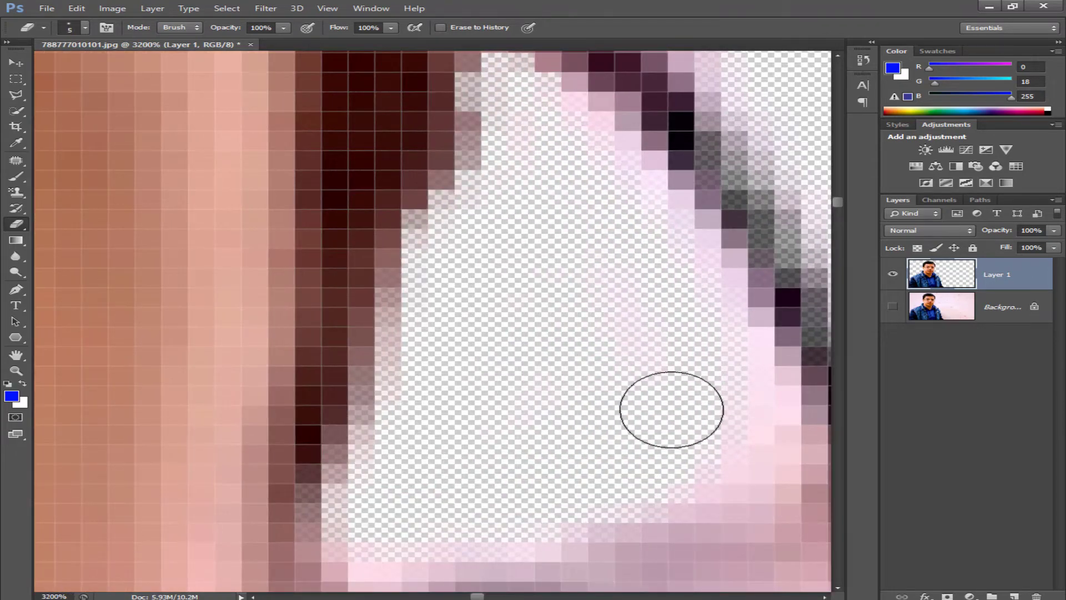
Erase the pale pixels in the corner where the frame meets the temple arm with a brush size of 1.
key("bracketleft")
key("bracketleft")
key("bracketleft")
key("space")
left_click_drag(668, 358, 553, 234)
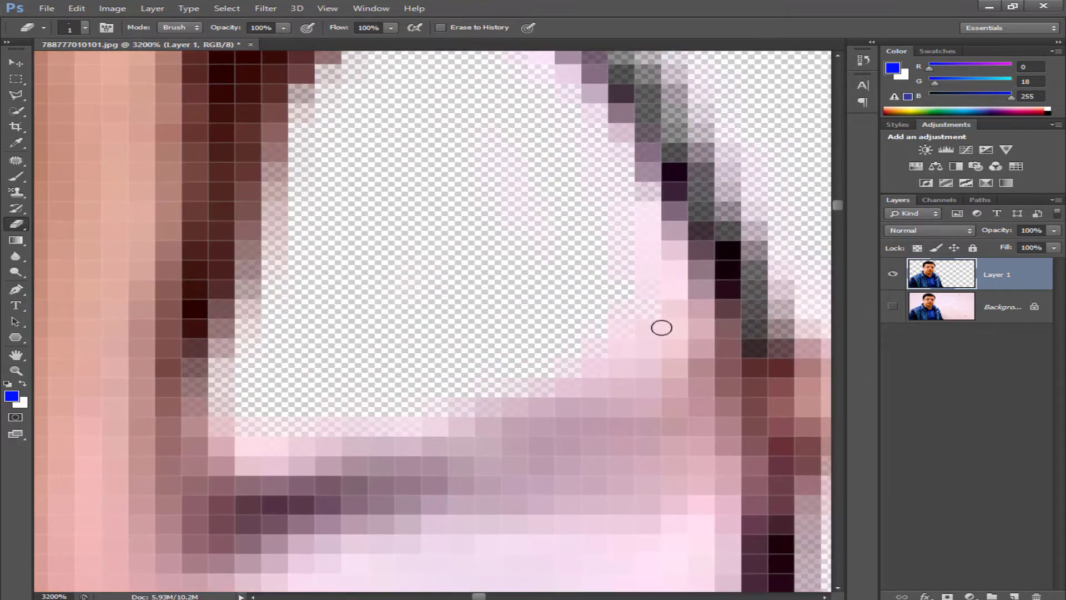
mouse_move(662, 326)
left_mouse_down()
mouse_move(691, 370)
mouse_move(639, 224)
mouse_move(677, 273)
mouse_move(692, 322)
left_mouse_up()
key("space")
left_click_drag(671, 348, 606, 212)
left_click_drag(584, 255, 543, 283)
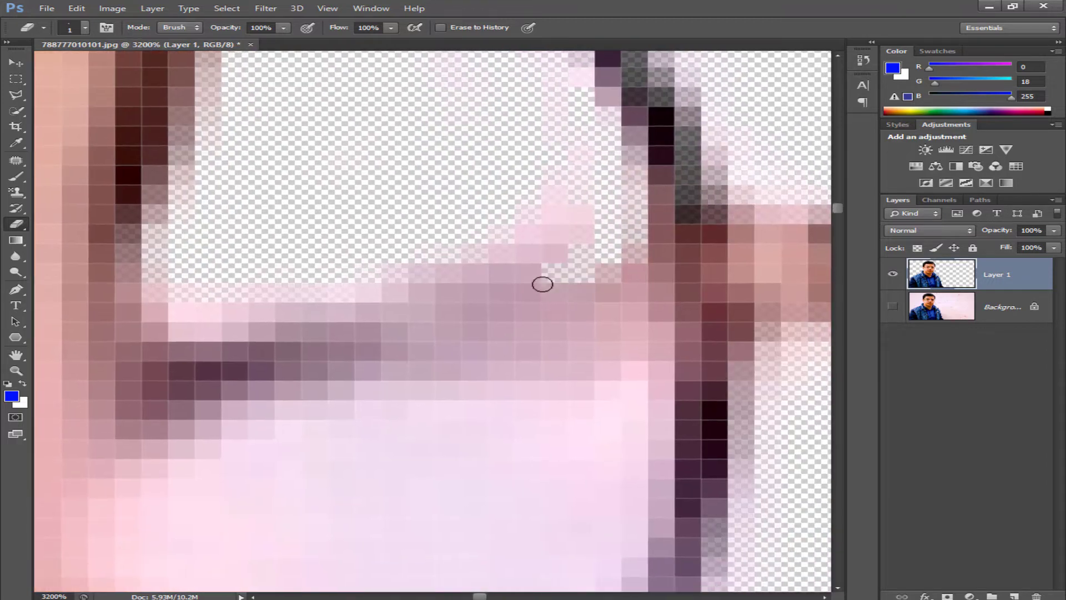
key("ctrl+z")
left_click_drag(586, 233, 390, 269)
scroll(398, 265, "down", 4)
scroll(398, 265, "down", 3)
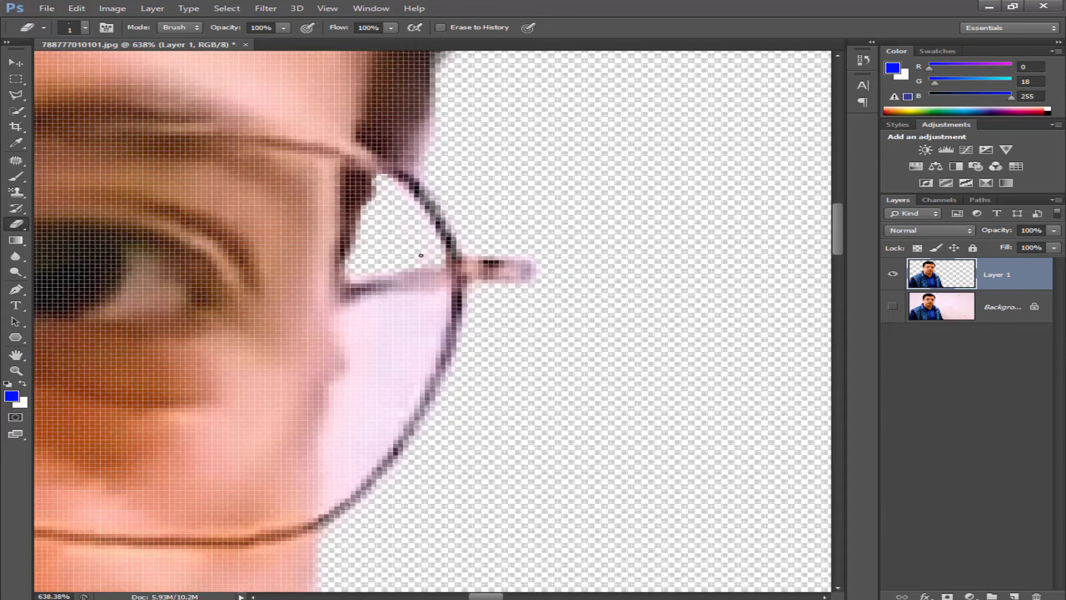
Erase the leftover pale pixels along the upper edge of the temple arm.
scroll(419, 258, "up", 6)
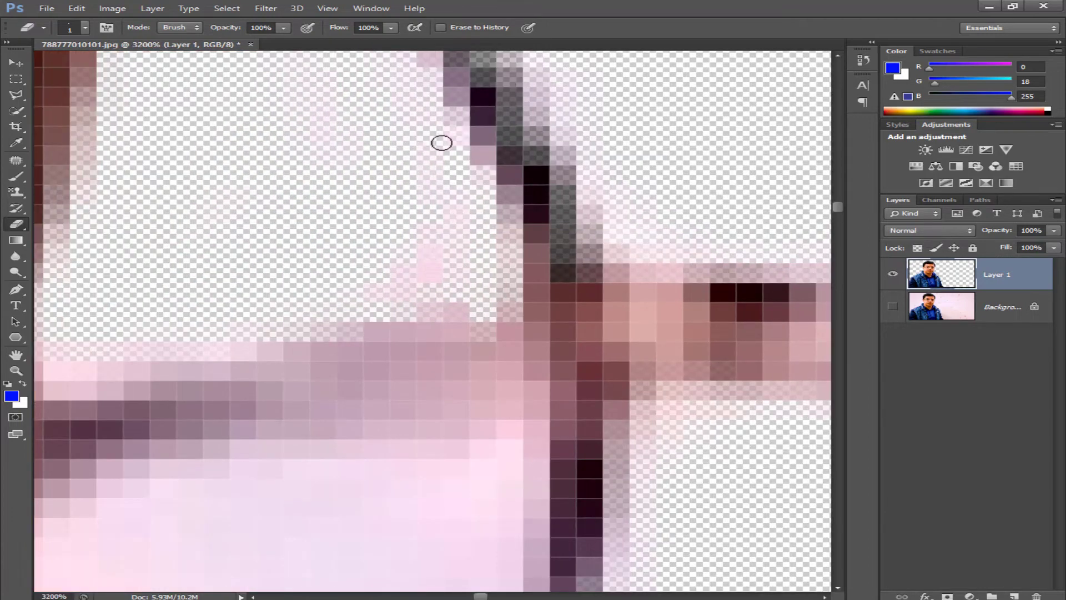
left_click_drag(408, 273, 439, 257)
key("space")
left_click_drag(350, 285, 465, 253)
mouse_move(312, 323)
left_mouse_down()
mouse_move(240, 348)
mouse_move(223, 333)
mouse_move(159, 361)
mouse_move(222, 364)
left_mouse_up()
Erase the whiteboard just below the temple arm with a brush size of 1, and the wider area beneath with size 6.
key("space")
left_click_drag(545, 415, 479, 252)
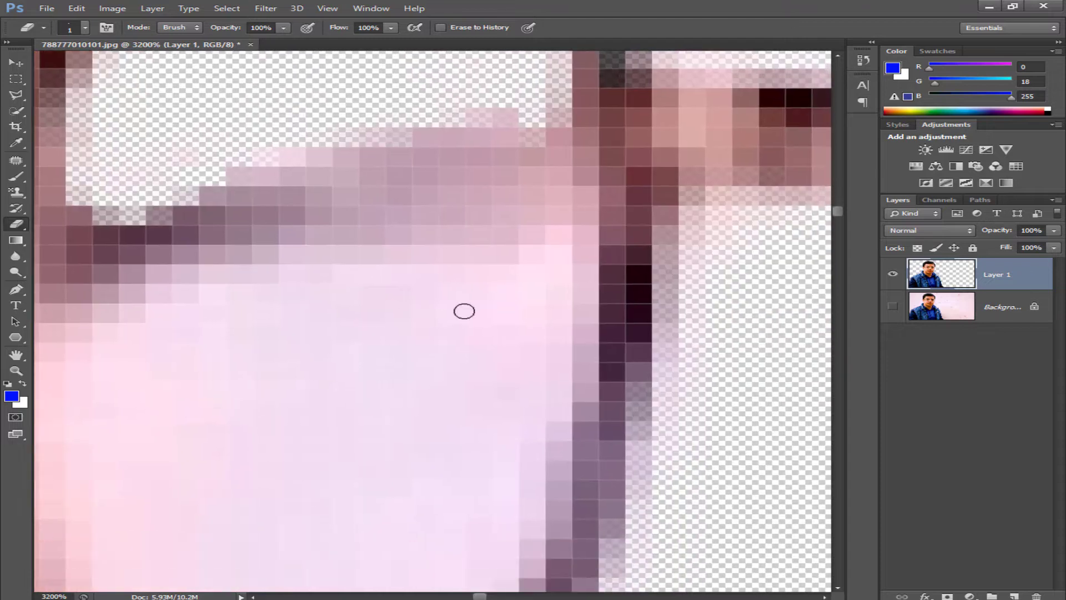
mouse_move(503, 311)
left_mouse_down()
mouse_move(337, 285)
mouse_move(536, 228)
mouse_move(572, 231)
left_mouse_up()
key("space")
mouse_move(465, 276)
left_mouse_down()
mouse_move(525, 210)
mouse_move(572, 214)
mouse_move(445, 205)
mouse_move(318, 231)
mouse_move(365, 216)
mouse_move(347, 443)
mouse_move(402, 365)
left_mouse_up()
scroll(347, 443, "down", 4)
key("space")
mouse_move(392, 398)
left_mouse_down()
mouse_move(370, 330)
mouse_move(438, 275)
mouse_move(451, 324)
mouse_move(331, 340)
mouse_move(412, 242)
mouse_move(368, 261)
left_mouse_up()
key("bracketright")
left_click_drag(457, 394, 554, 248)
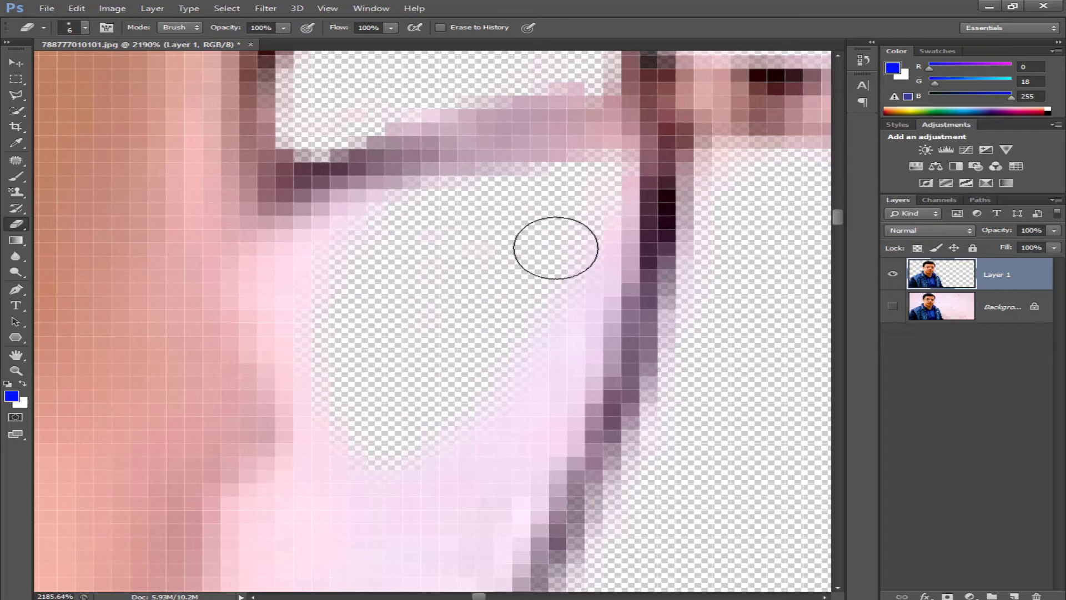
Erase the pale strip along the upper cheek edge inside the lower lens area with a brush size of 1.
scroll(550, 289, "down", 8)
scroll(547, 298, "down", 3)
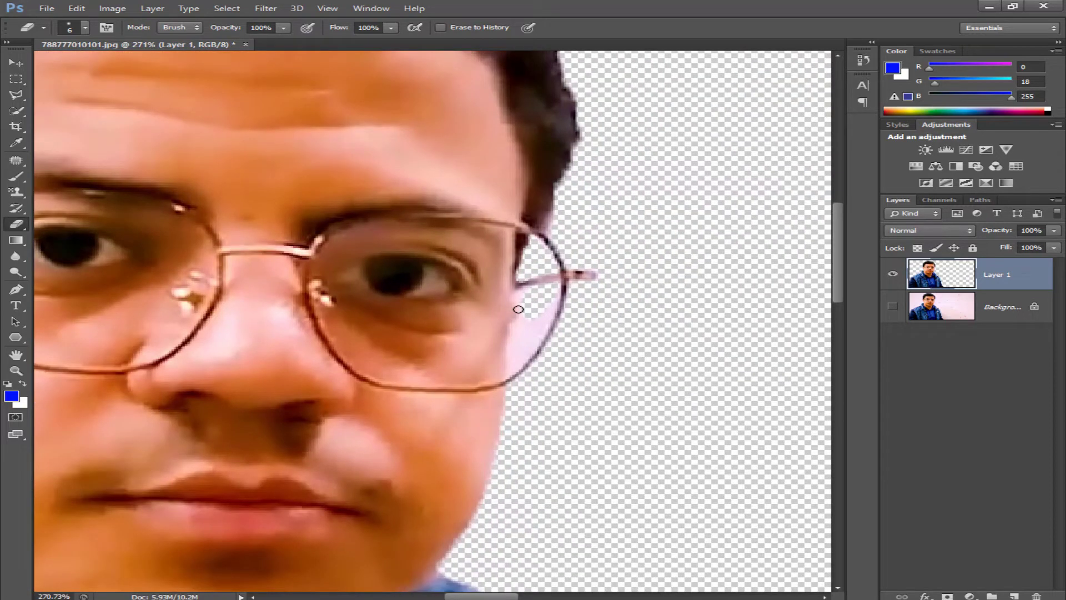
scroll(518, 309, "up", 1)
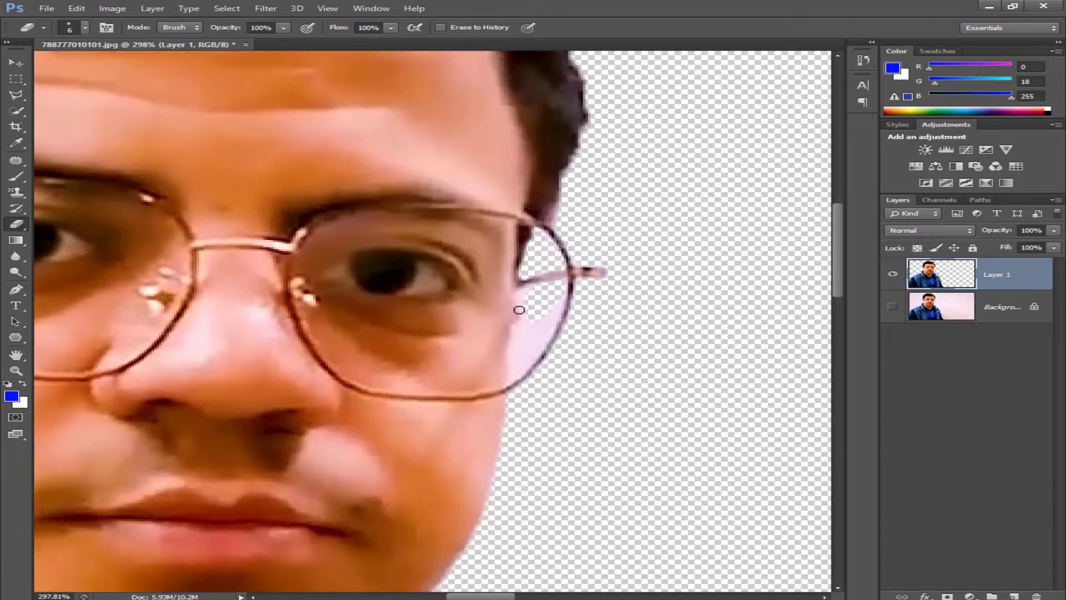
scroll(518, 309, "up", 3)
scroll(519, 310, "up", 6)
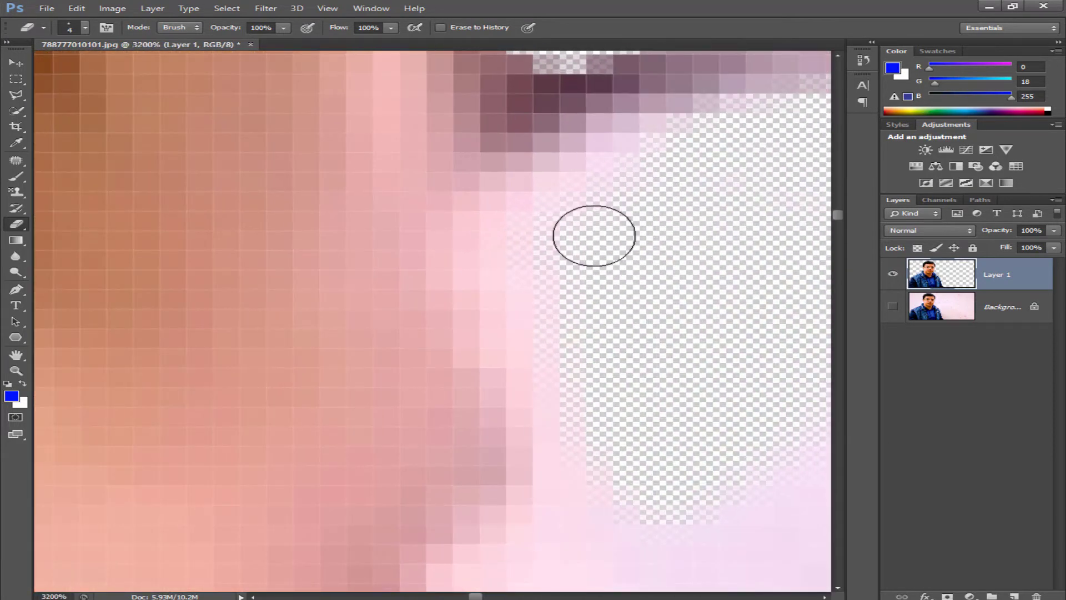
key("bracketleft")
key("bracketleft")
key("bracketleft")
mouse_move(685, 123)
left_mouse_down()
mouse_move(550, 209)
mouse_move(574, 455)
left_mouse_up()
left_click_drag(599, 398, 596, 151)
mouse_move(542, 400)
left_mouse_down()
mouse_move(556, 176)
mouse_move(505, 371)
mouse_move(490, 498)
left_mouse_up()
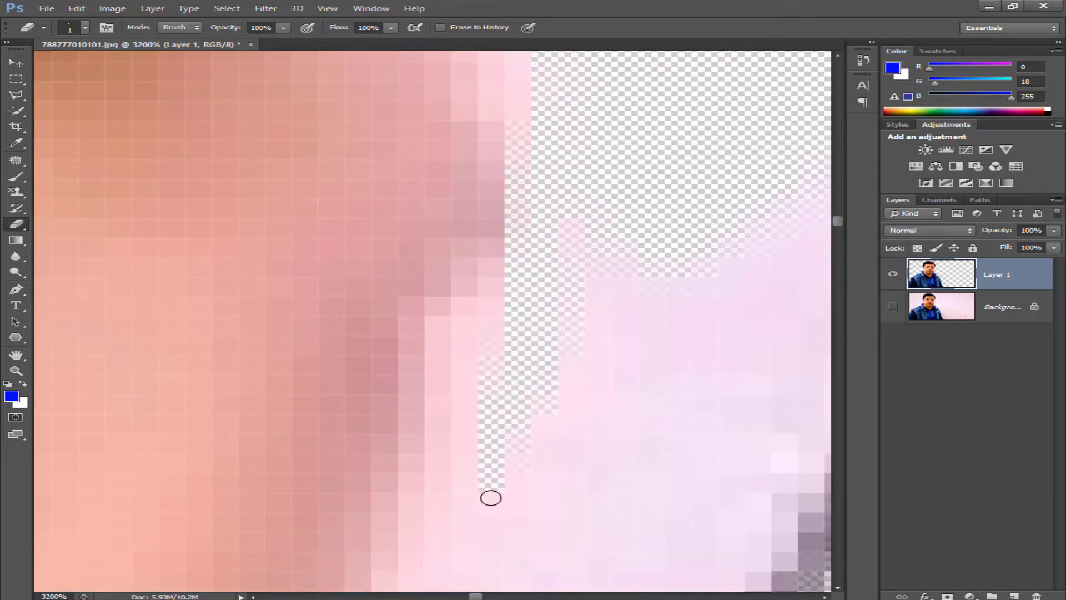
Erase the pale strip down the cheek to the lower glasses rim and along the inside of that rim.
left_click_drag(626, 318, 627, 100)
mouse_move(628, 100)
left_mouse_down()
mouse_move(574, 159)
mouse_move(459, 471)
mouse_move(449, 361)
left_mouse_up()
left_click_drag(581, 381, 597, 231)
mouse_move(592, 253)
left_mouse_down()
mouse_move(459, 422)
mouse_move(484, 467)
mouse_move(516, 422)
left_mouse_up()
left_click_drag(516, 422, 571, 276)
left_click_drag(509, 381, 492, 419)
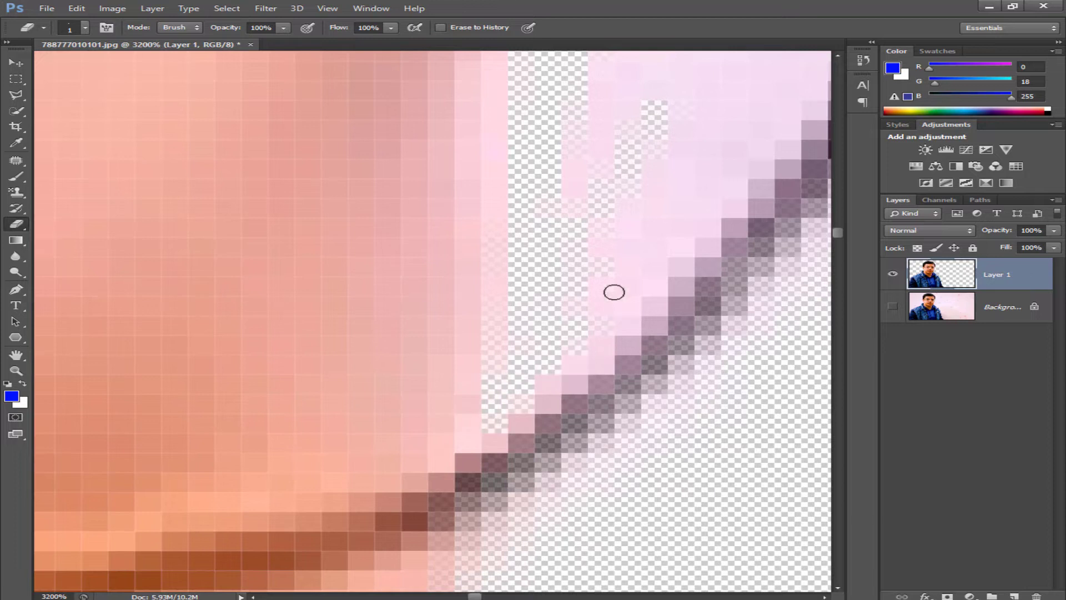
left_click_drag(615, 293, 546, 354)
mouse_move(546, 353)
left_mouse_down()
mouse_move(466, 445)
mouse_move(575, 305)
mouse_move(408, 453)
left_mouse_up()
mouse_move(394, 386)
left_mouse_down()
mouse_move(495, 295)
mouse_move(405, 366)
mouse_move(352, 520)
mouse_move(412, 465)
mouse_move(424, 474)
mouse_move(383, 495)
mouse_move(516, 290)
mouse_move(496, 374)
left_mouse_up()
Erase the whiteboard in the middle of the lower lens area with a brush size of 3.
key("bracketright")
key("bracketright")
mouse_move(500, 364)
left_mouse_down()
mouse_move(509, 259)
mouse_move(402, 367)
mouse_move(369, 244)
mouse_move(422, 81)
left_mouse_up()
left_click_drag(411, 80, 335, 281)
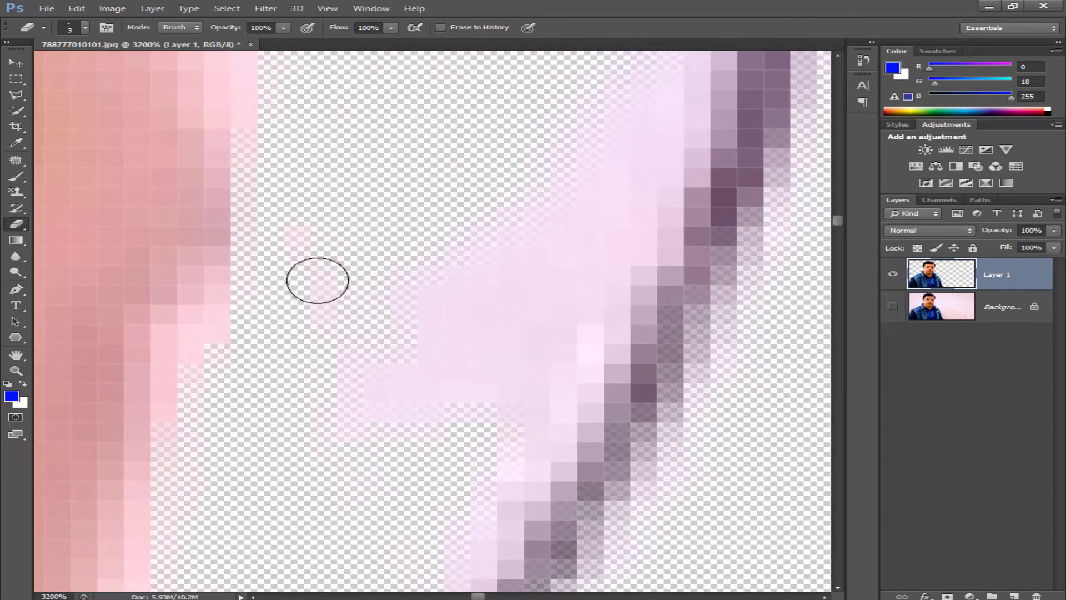
mouse_move(443, 448)
left_mouse_down()
mouse_move(532, 259)
mouse_move(374, 322)
mouse_move(414, 421)
left_mouse_up()
left_click_drag(433, 419, 487, 256)
mouse_move(517, 355)
left_mouse_down()
mouse_move(486, 438)
mouse_move(493, 491)
left_mouse_up()
Erase the remaining pale areas along the inside of the outer glasses rim up to the temple arm.
left_click_drag(495, 303, 401, 517)
left_click_drag(533, 314, 501, 487)
left_click_drag(508, 361, 476, 484)
left_click_drag(542, 392, 551, 420)
left_click_drag(485, 338, 405, 537)
left_click_drag(533, 402, 506, 506)
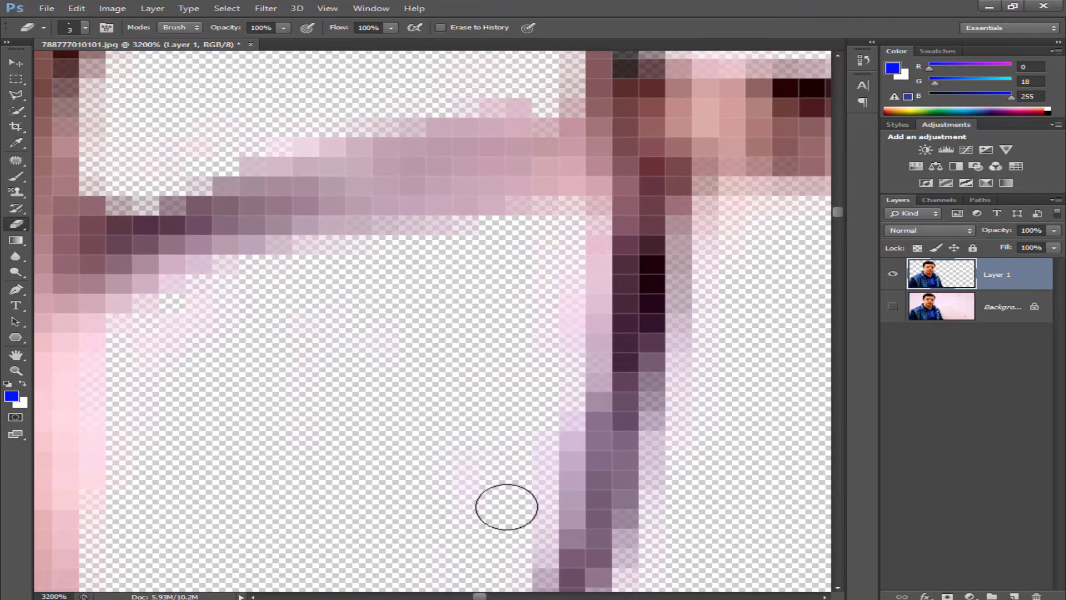
left_click_drag(606, 347, 548, 254)
scroll(525, 288, "down", 6)
scroll(523, 288, "down", 10)
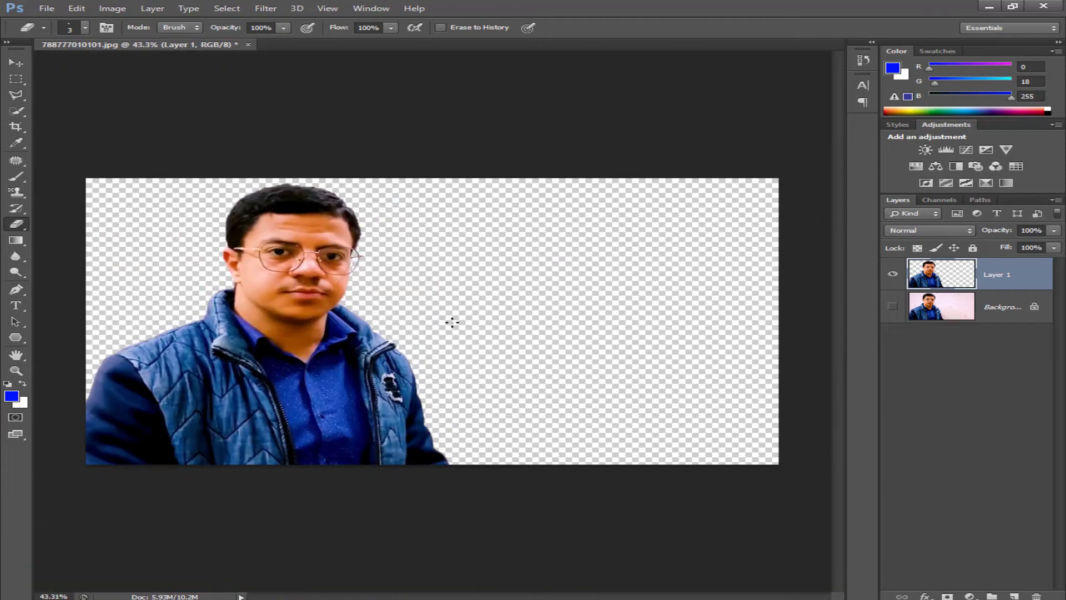
Move the cut-out man toward the canvas centre and copy him into a new document with the default settings.
key("v")
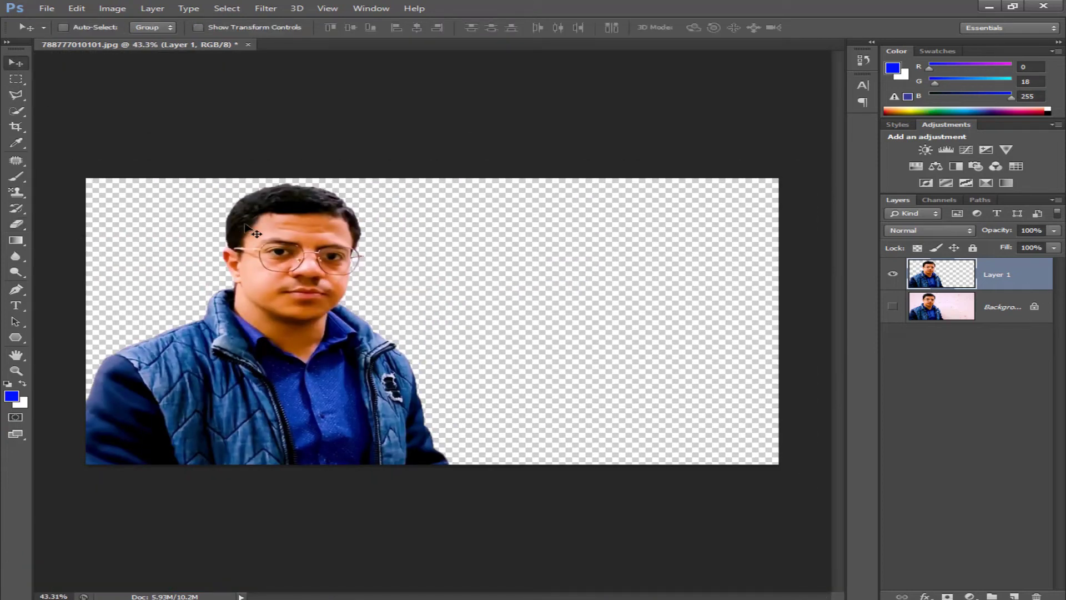
left_click_drag(245, 226, 363, 228)
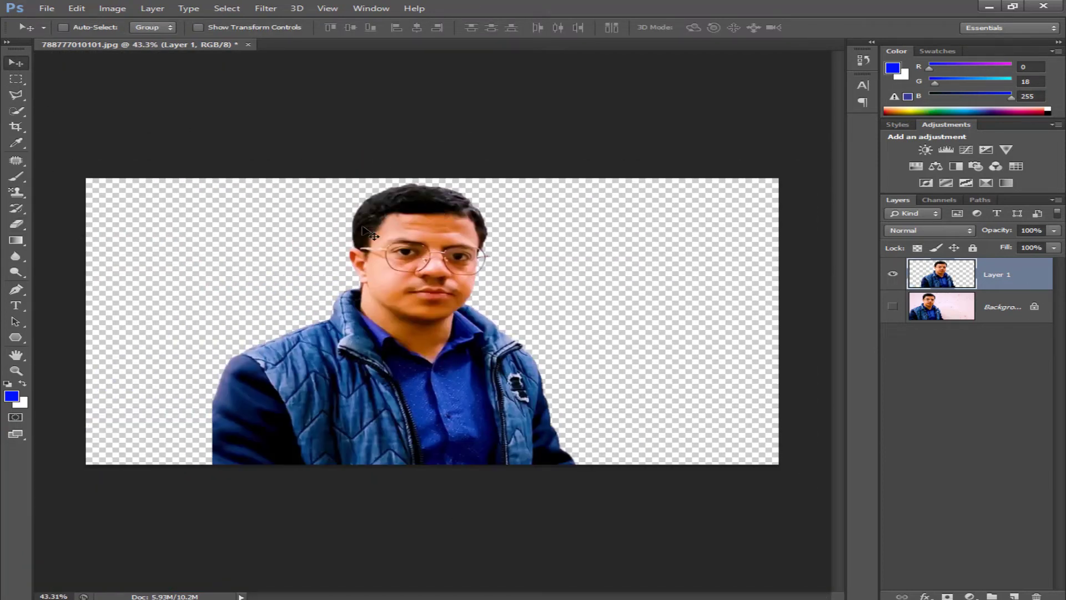
key("ctrl+n")
key("Return")
left_click(166, 45)
left_click_drag(391, 308, 289, 310)
Scale the man down to fit the new document's height and align him with its lower-left corner.
key("ctrl+t")
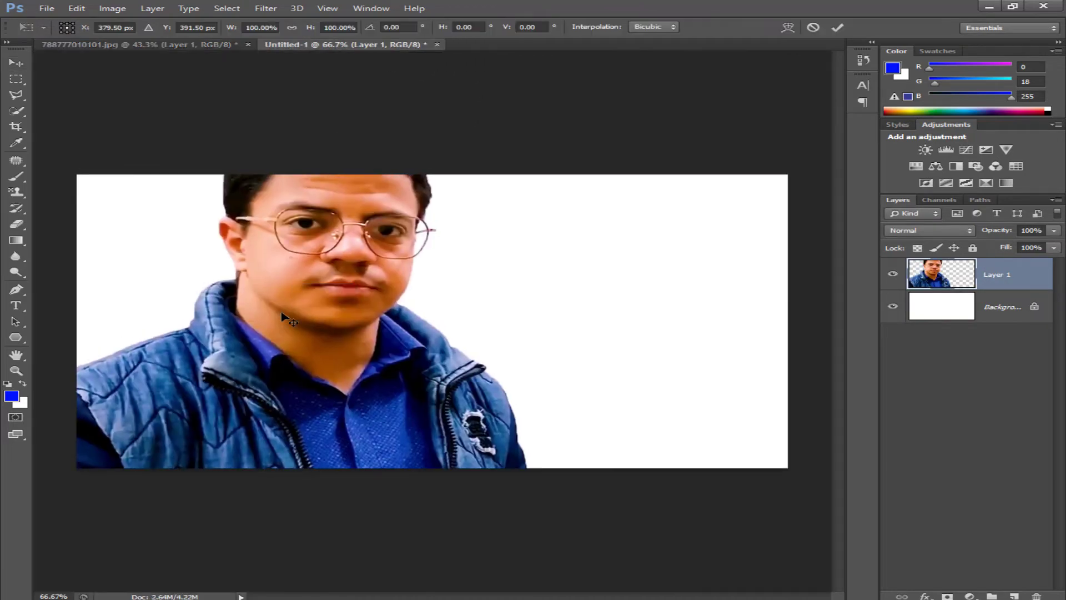
key("ctrl+0")
left_click_drag(303, 394, 364, 362)
key("ctrl+0")
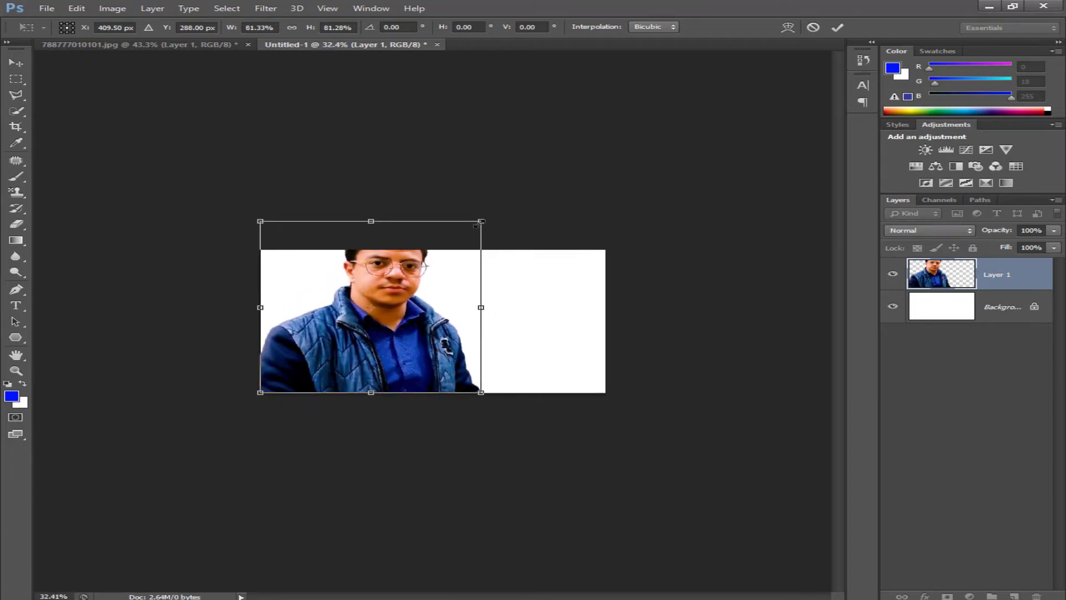
left_click_drag(476, 225, 442, 251)
key("ctrl+0")
left_click_drag(447, 322, 456, 321)
key("Return")
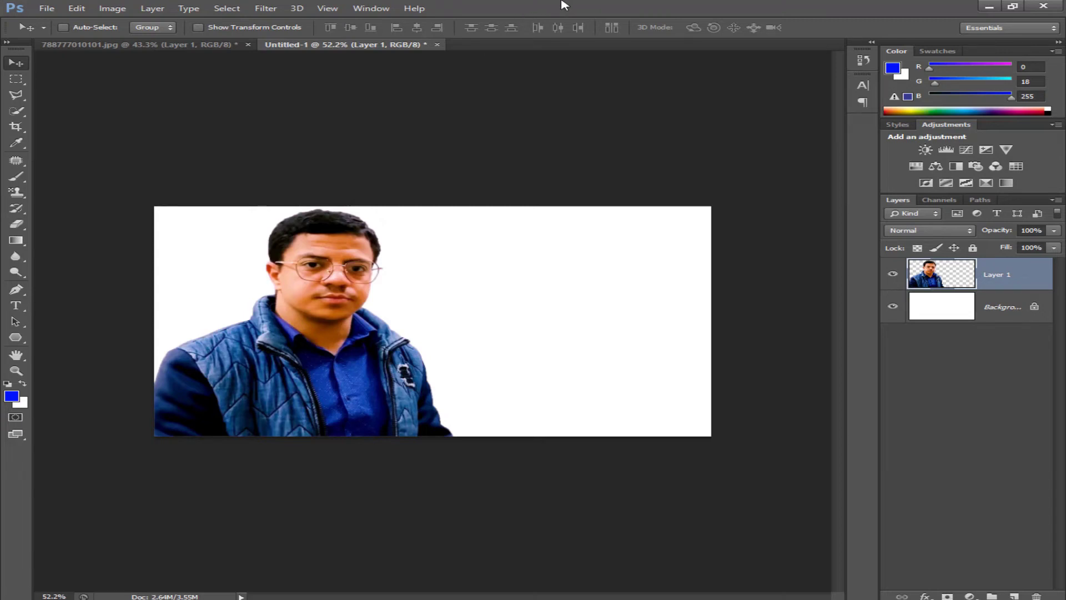
Add a new layer and delete it, and do the same with a new group.
left_click(1015, 596)
left_click_drag(1002, 281, 1037, 596)
left_click(992, 596)
left_click_drag(955, 265, 1037, 596)
left_click(970, 596)
left_click(951, 358)
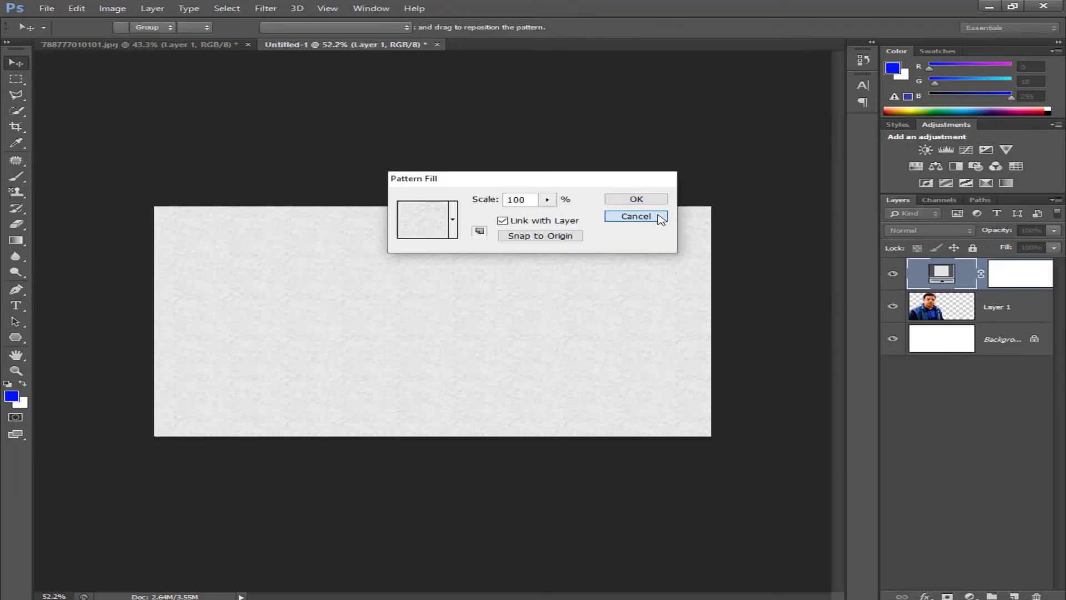
left_click(662, 217)
Add a Brightness/Contrast adjustment clipped to the man's layer and set brightness to 47 and contrast to 4.
left_click(970, 597)
left_click(972, 376)
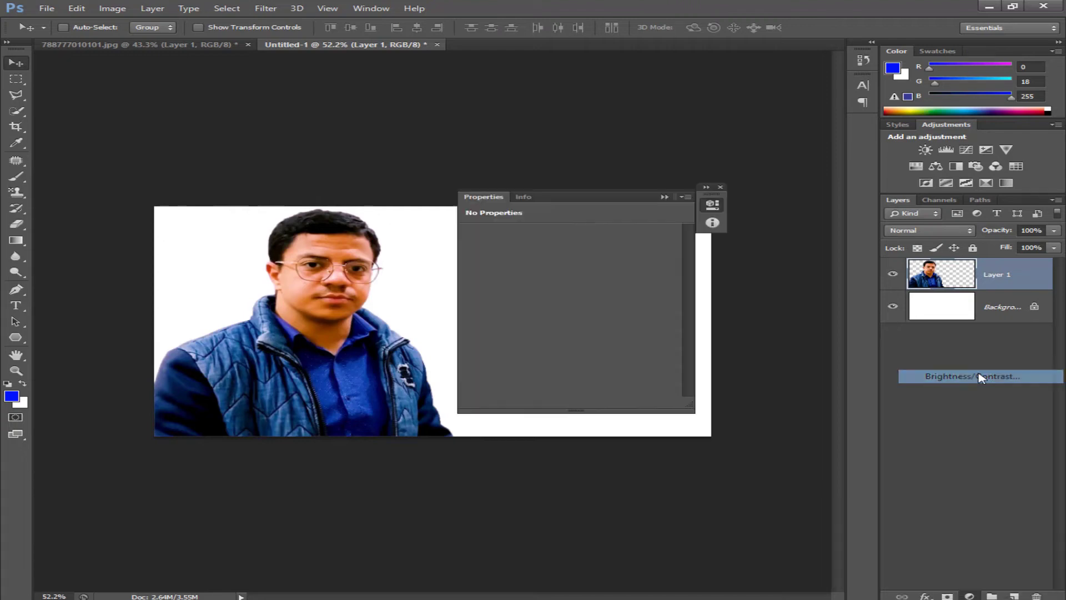
left_click(798, 422)
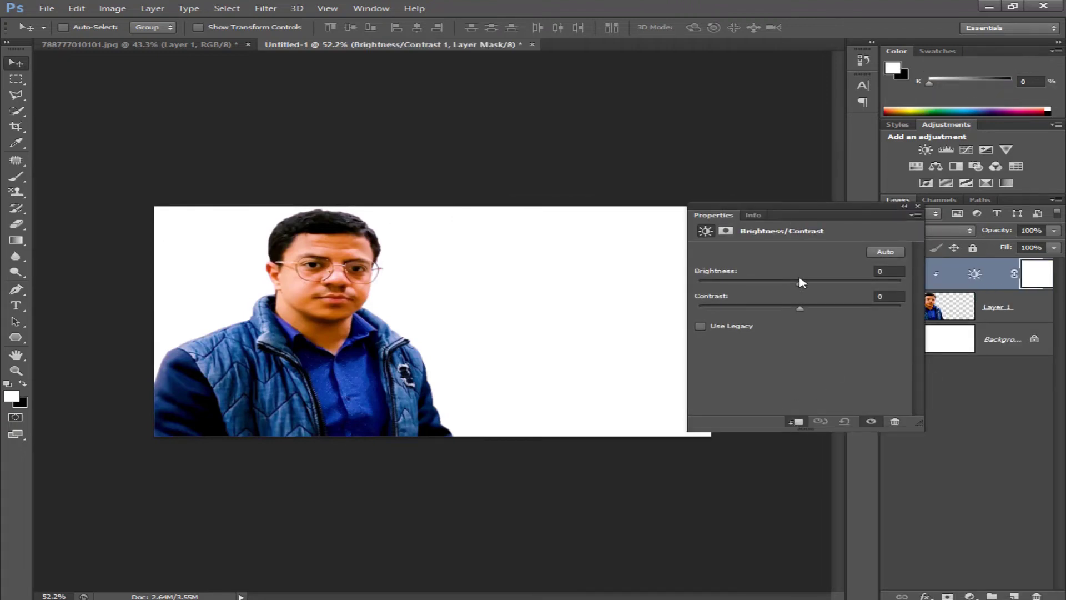
left_click_drag(800, 282, 837, 283)
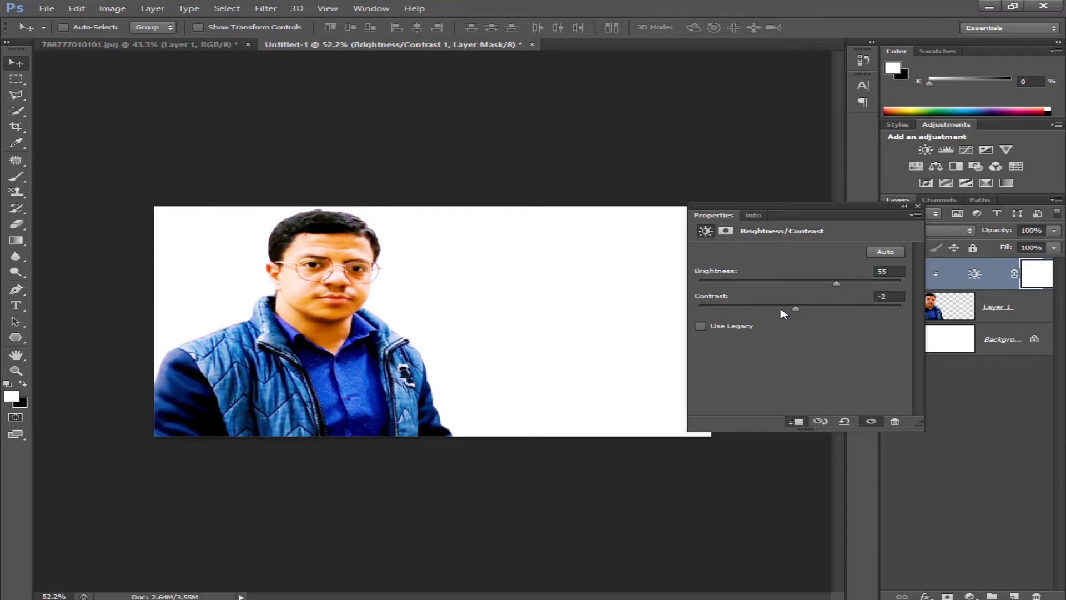
left_click_drag(783, 313, 805, 318)
mouse_move(835, 283)
left_mouse_down()
mouse_move(816, 286)
mouse_move(832, 290)
left_mouse_up()
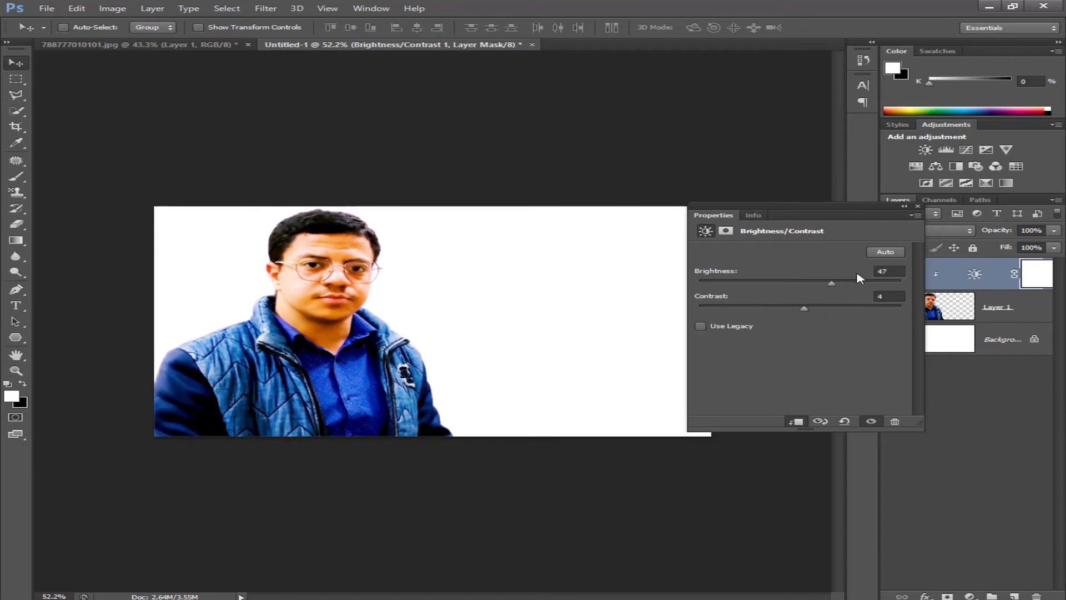
Apply the automatic brightness/contrast correction, then override it with brightness 42 and contrast -10.
left_click(885, 253)
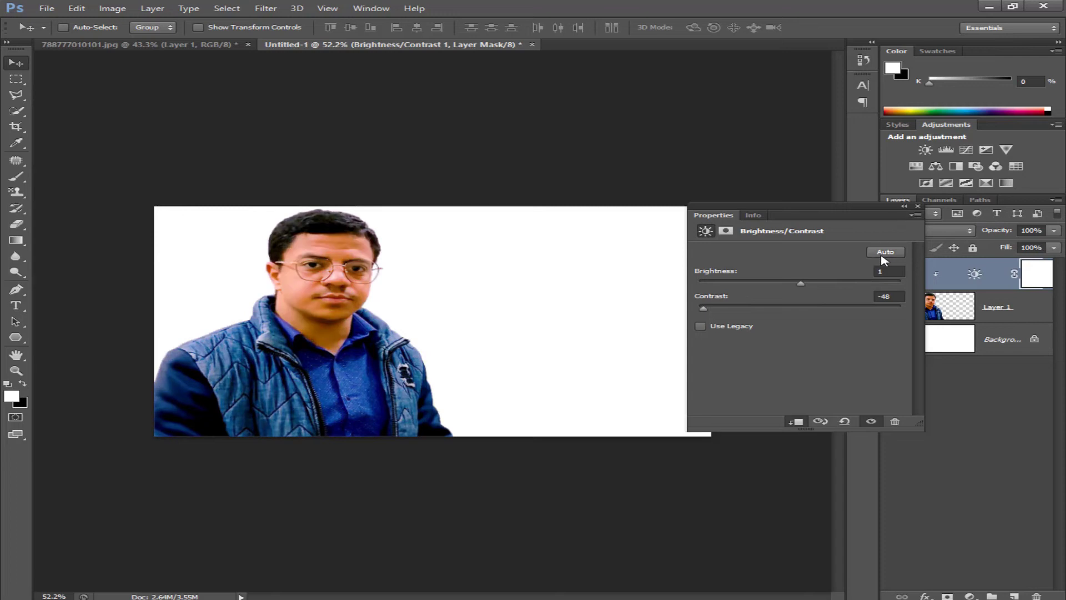
type("-1")
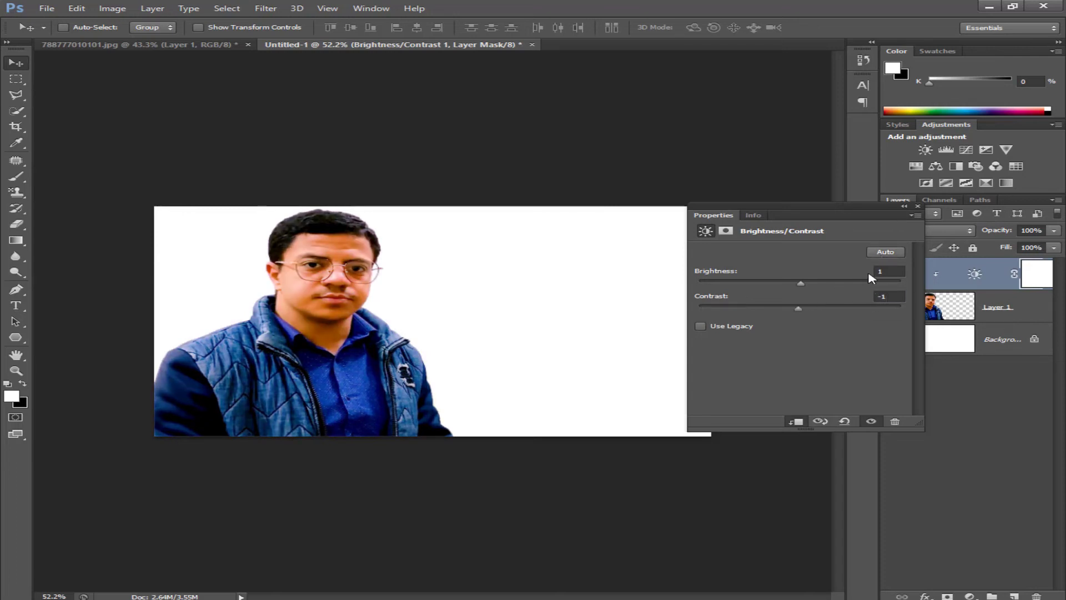
type("5")
key("Return")
left_click_drag(803, 290, 835, 298)
left_click(889, 297)
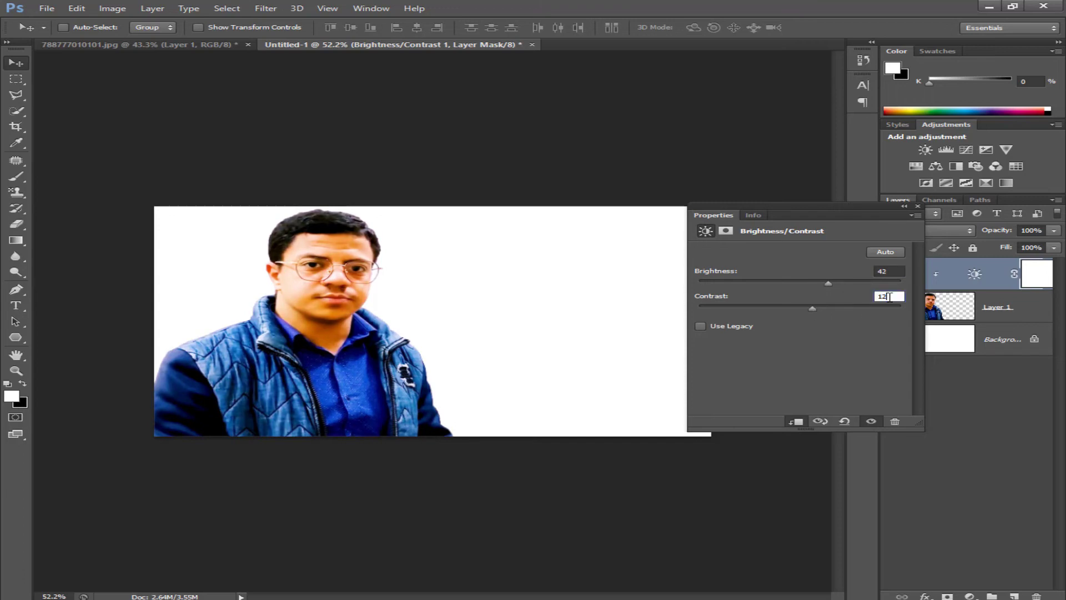
type("-10")
key("Return")
left_click(904, 206)
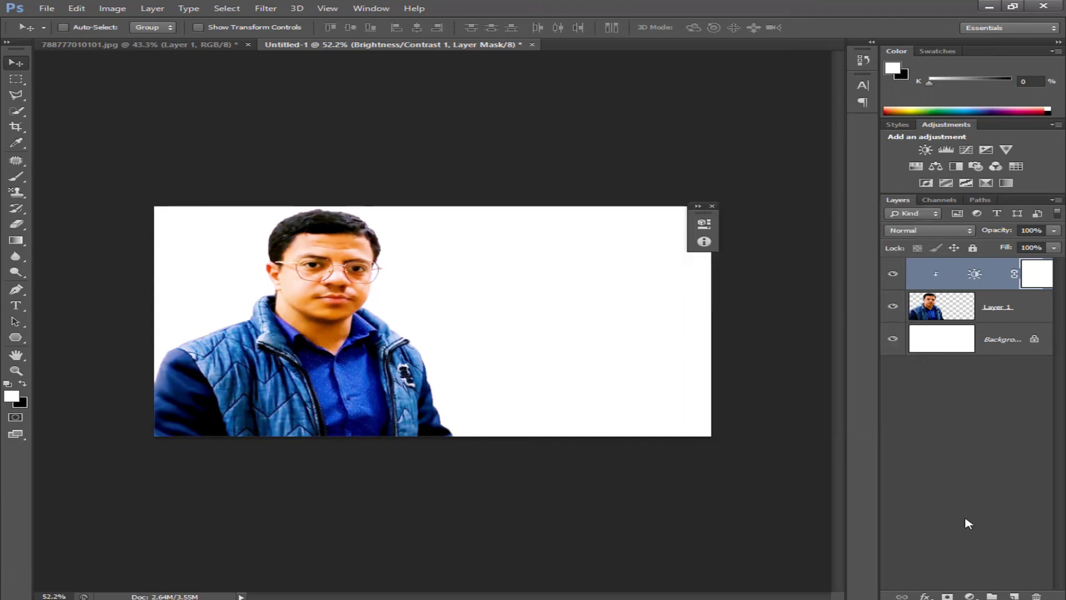
Add a Levels adjustment and move it below the Brightness/Contrast layer, directly above the man's layer.
left_click(972, 596)
left_click(980, 395)
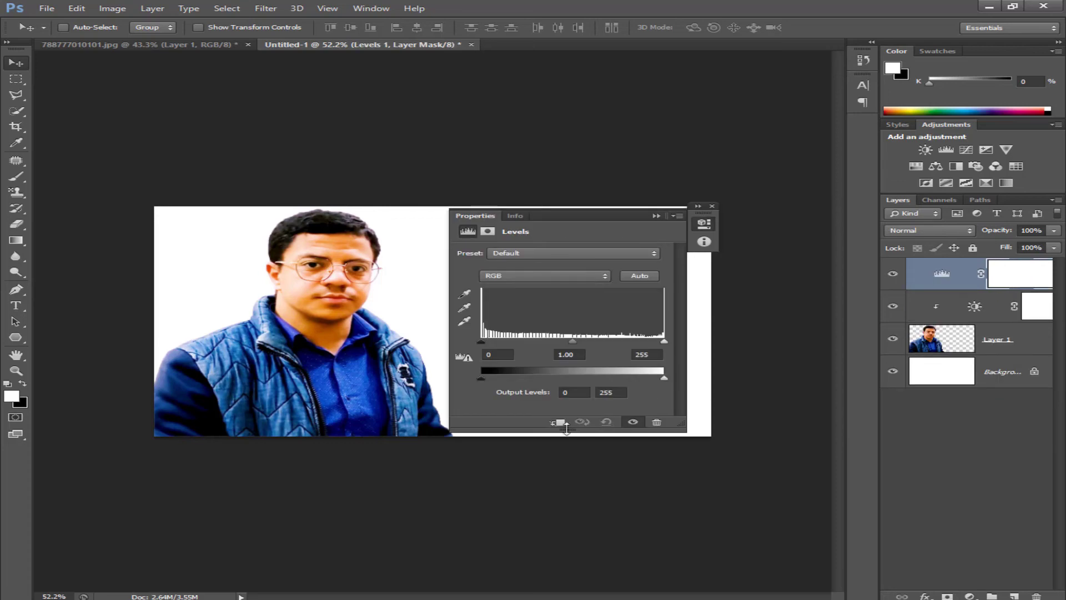
left_click(560, 422)
left_click_drag(994, 282, 991, 332)
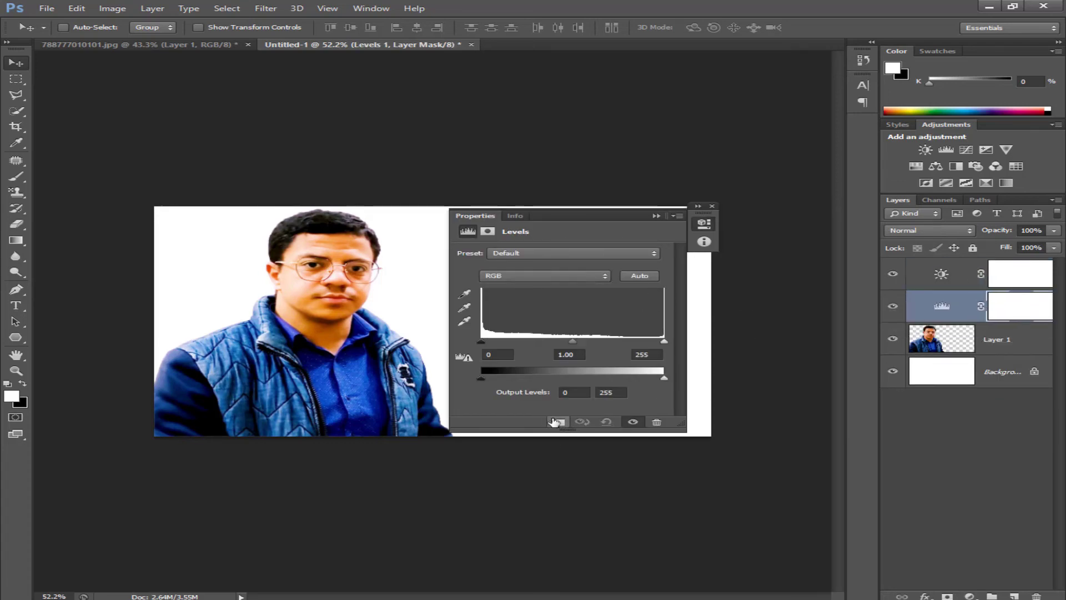
Try clipping the Levels adjustment to the man's layer, shifting its midtones and applying the Darker preset.
left_click(557, 422)
left_click_drag(575, 343, 552, 344)
left_click(572, 275)
left_click(561, 284)
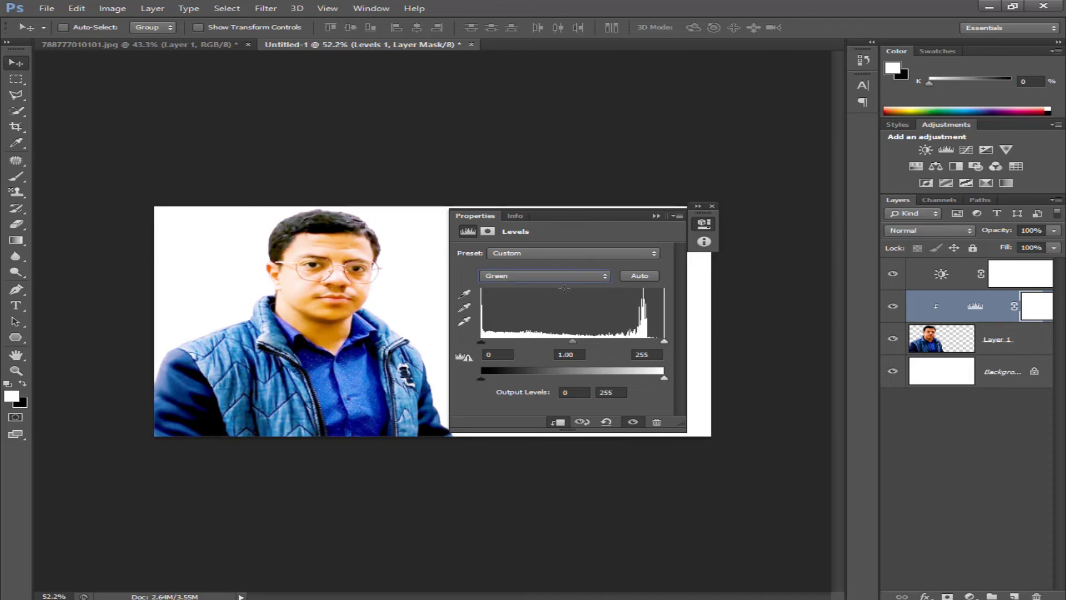
left_click(572, 252)
left_click(565, 286)
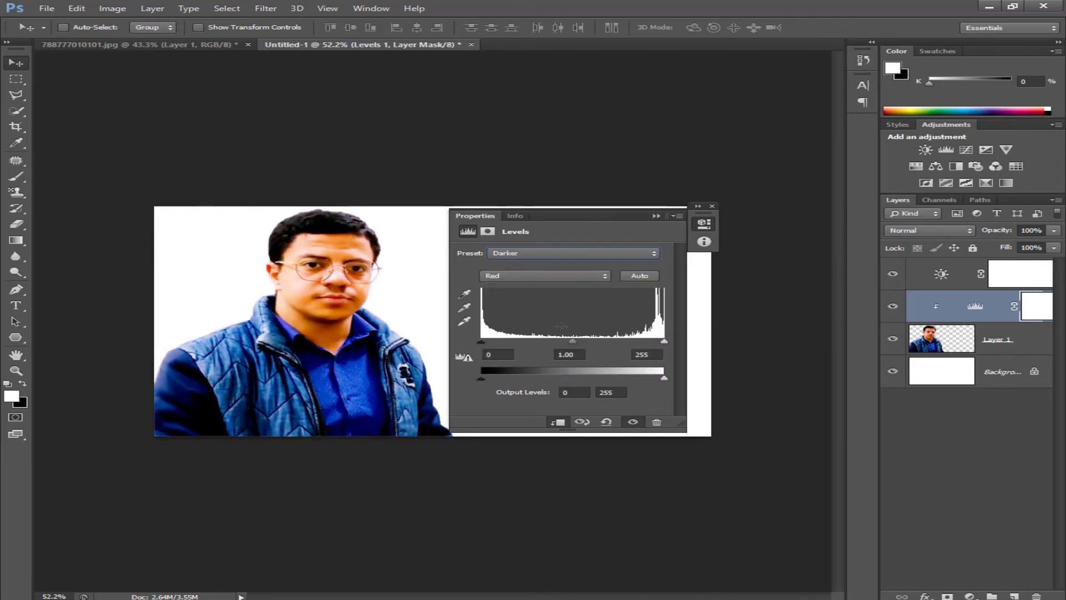
left_click_drag(572, 341, 570, 344)
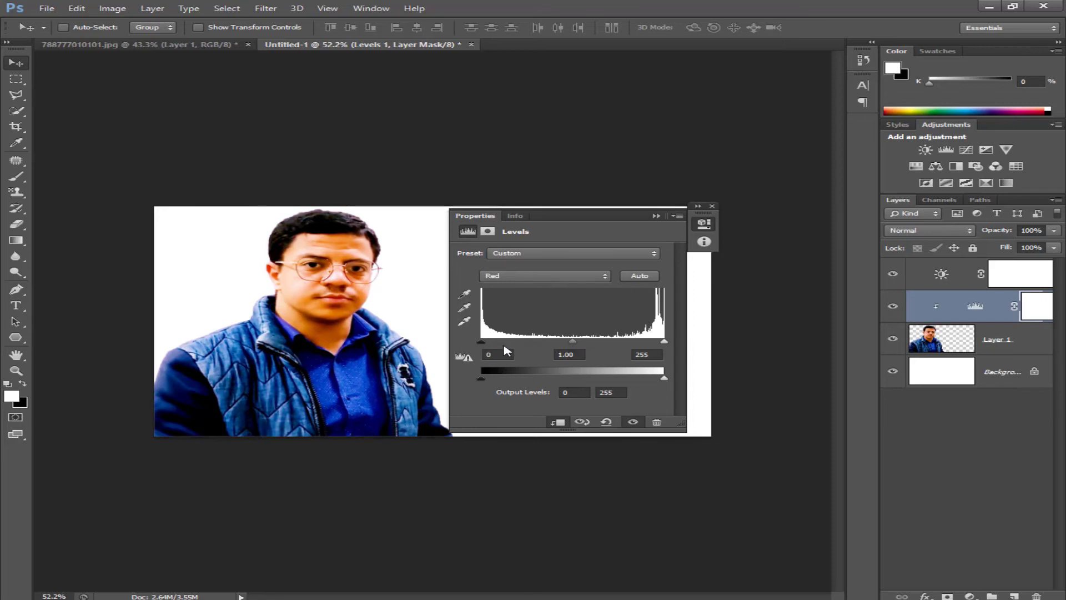
key("ctrl+z")
Revert the document in the History to the last Release Clipping Mask state and put away the adjustment's properties.
left_click(371, 8)
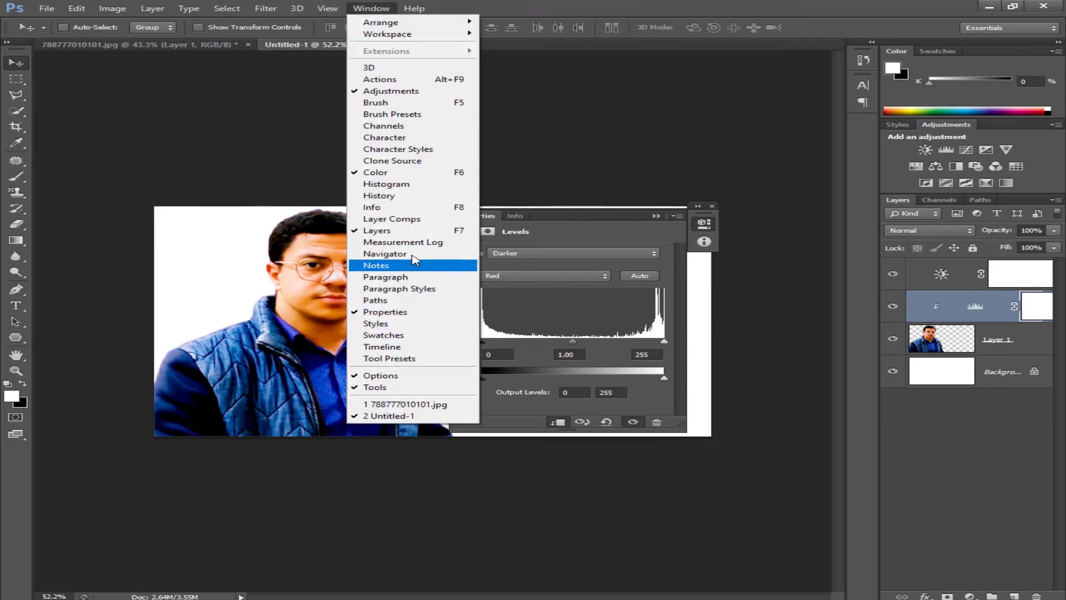
left_click(398, 195)
left_click(761, 93)
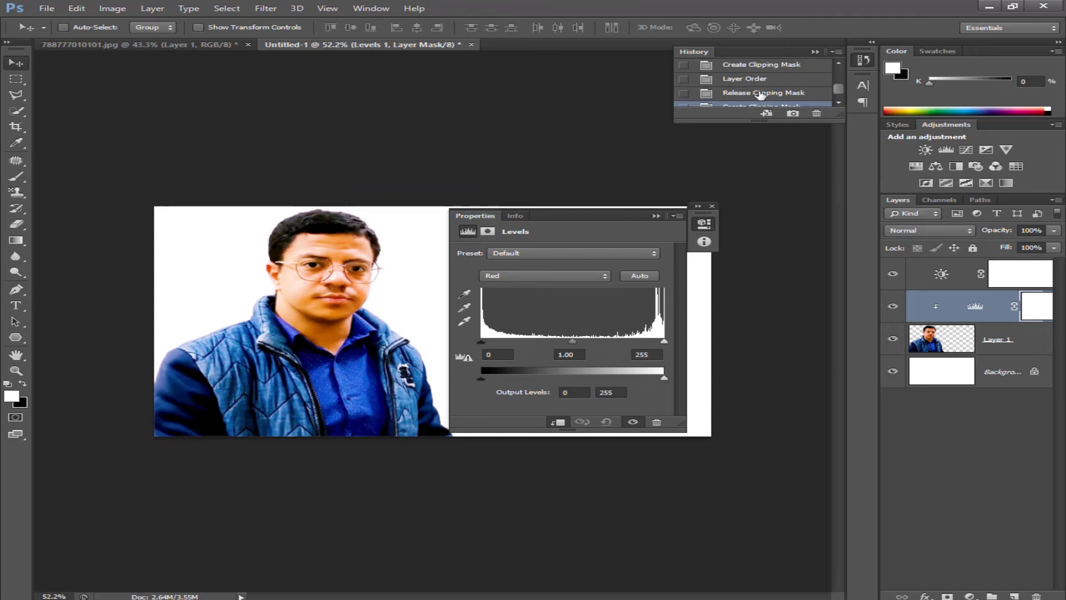
left_click(761, 94)
left_click(756, 81)
scroll(750, 94, "up", 1)
left_click(750, 95)
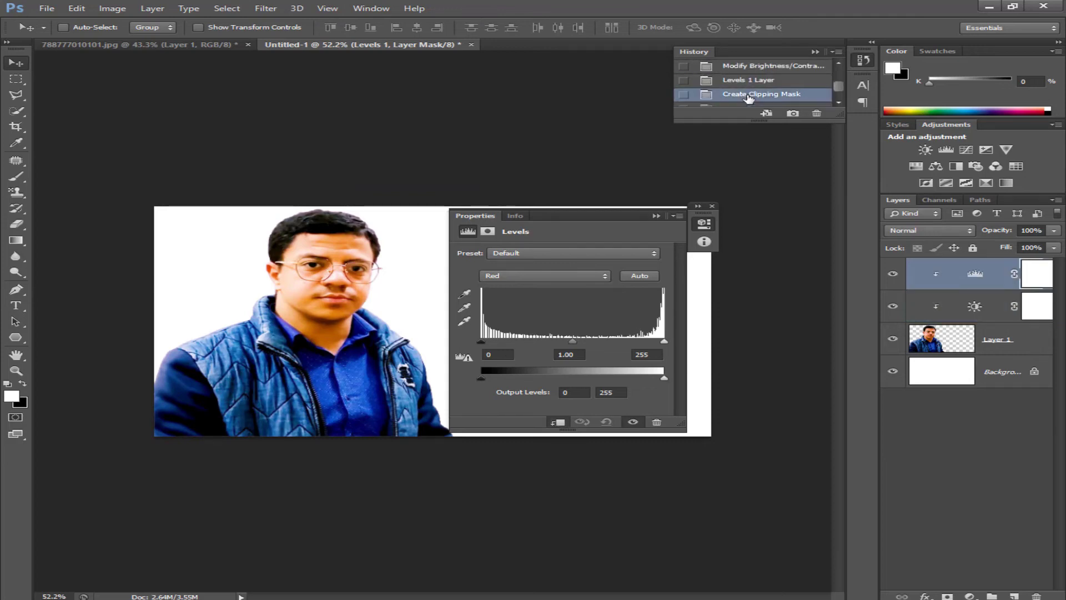
scroll(749, 95, "down", 1)
scroll(749, 93, "up", 1)
left_click(750, 83)
scroll(749, 84, "down", 1)
left_click(750, 83)
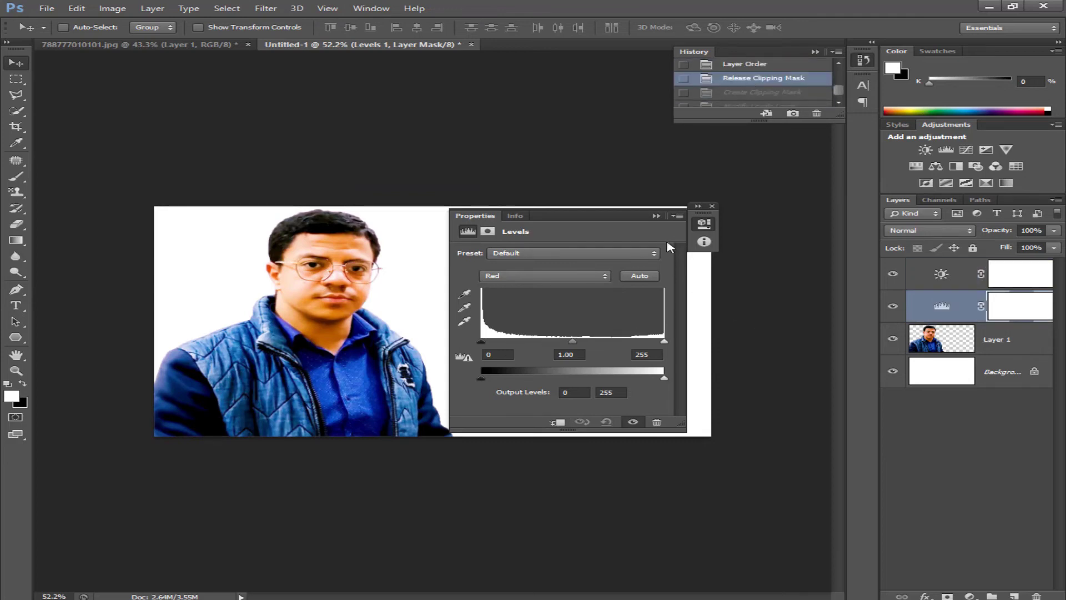
left_click(656, 216)
left_click(712, 206)
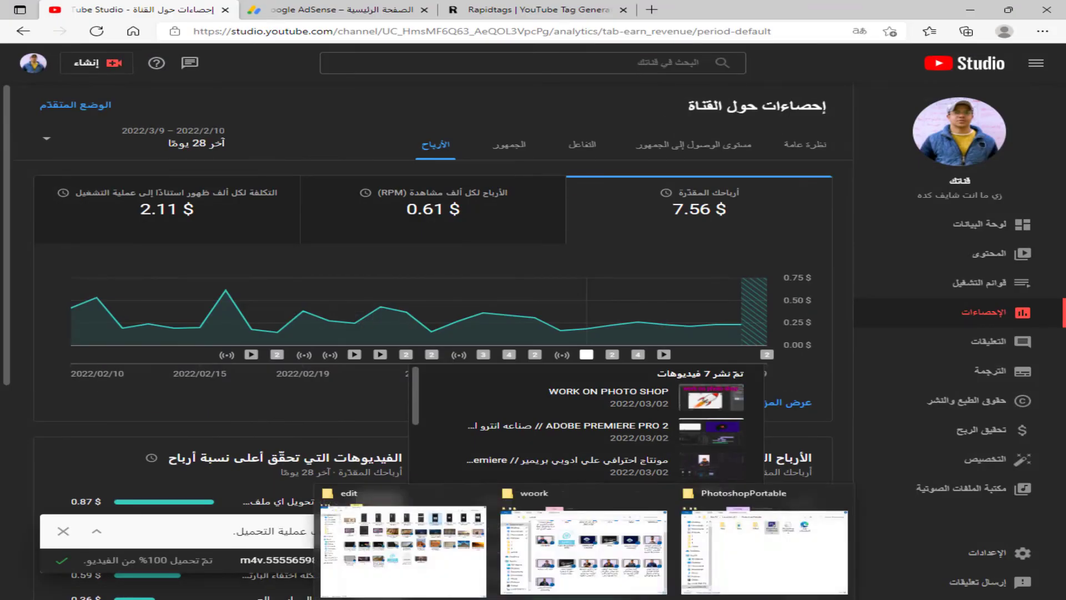
Switch to YouTube Studio, open the details of the uploaded video 55556598.m4v and copy its title.
left_click(980, 229)
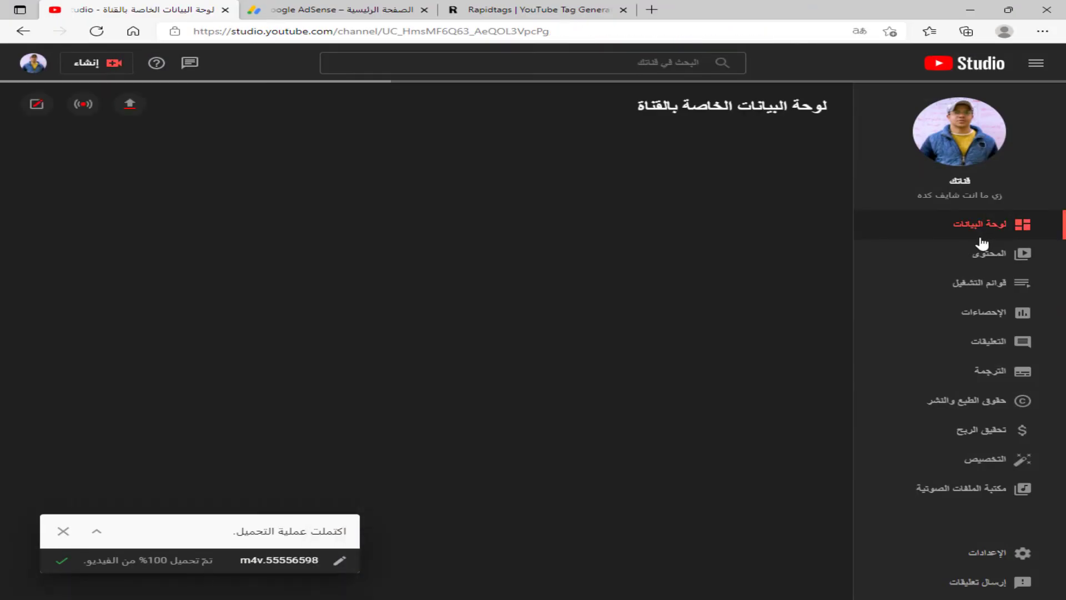
left_click(339, 561)
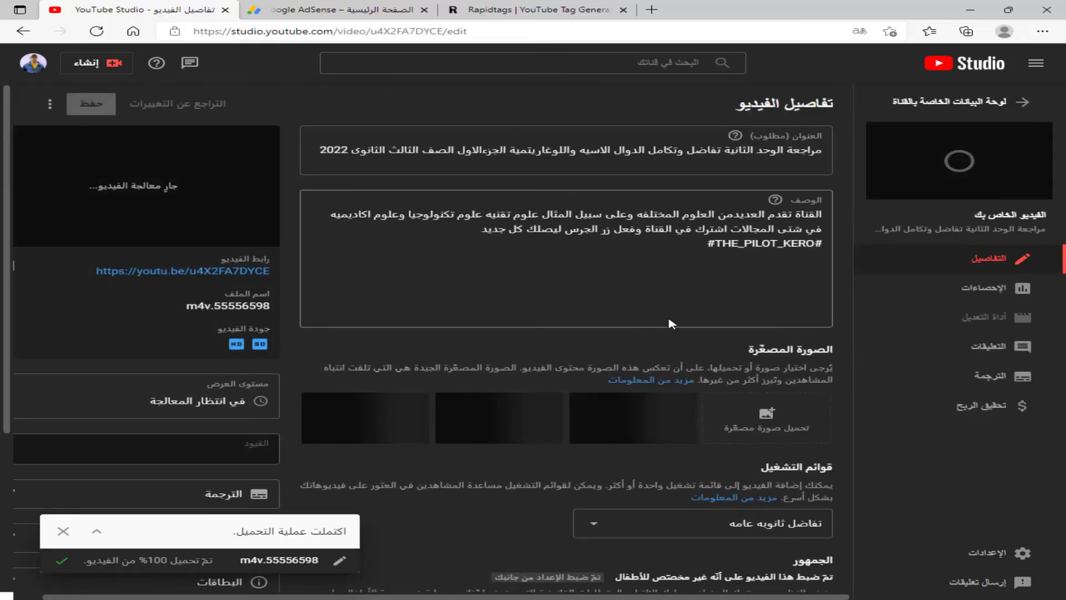
triple_click(576, 151)
right_click(576, 150)
left_click(616, 204)
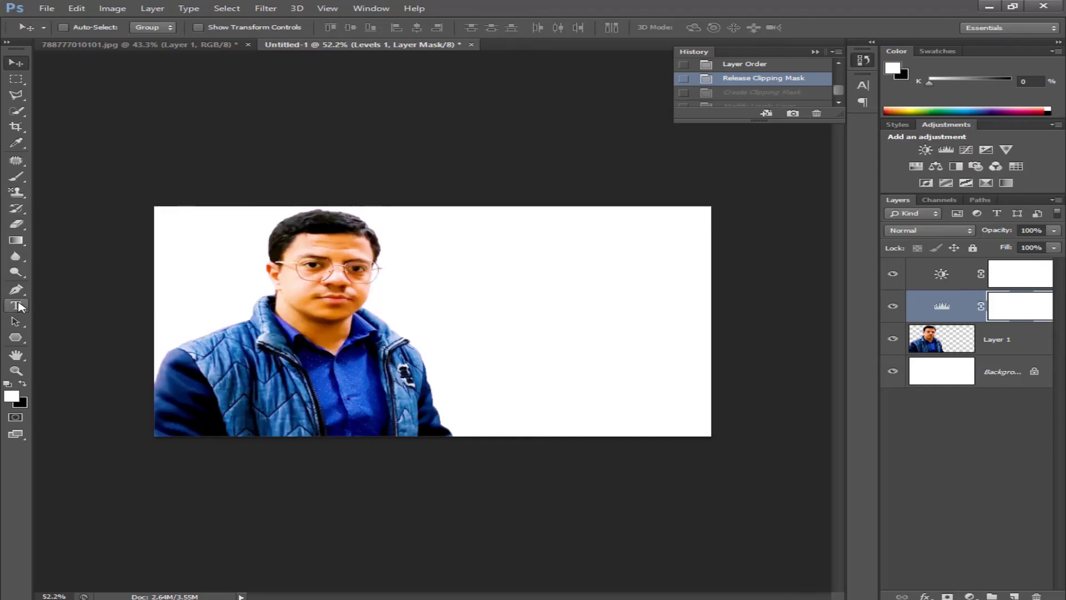
Paste the copied title in Photoshop as blue 72 pt Arial text, delete everything after "واللوغاريتمية", and shift the text across the man.
left_click(16, 306)
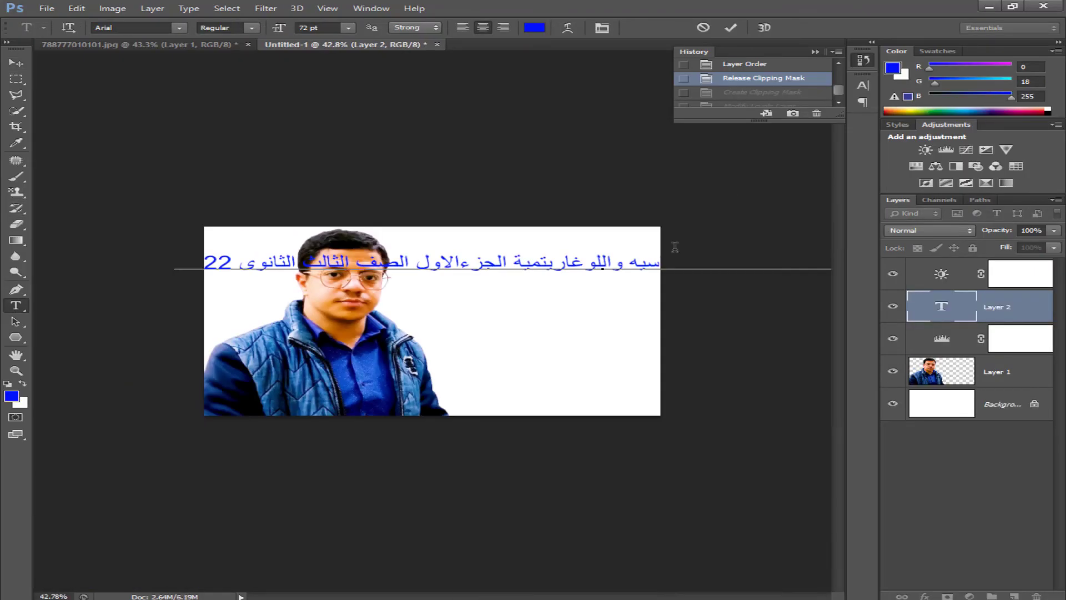
left_click(512, 267)
key("Return")
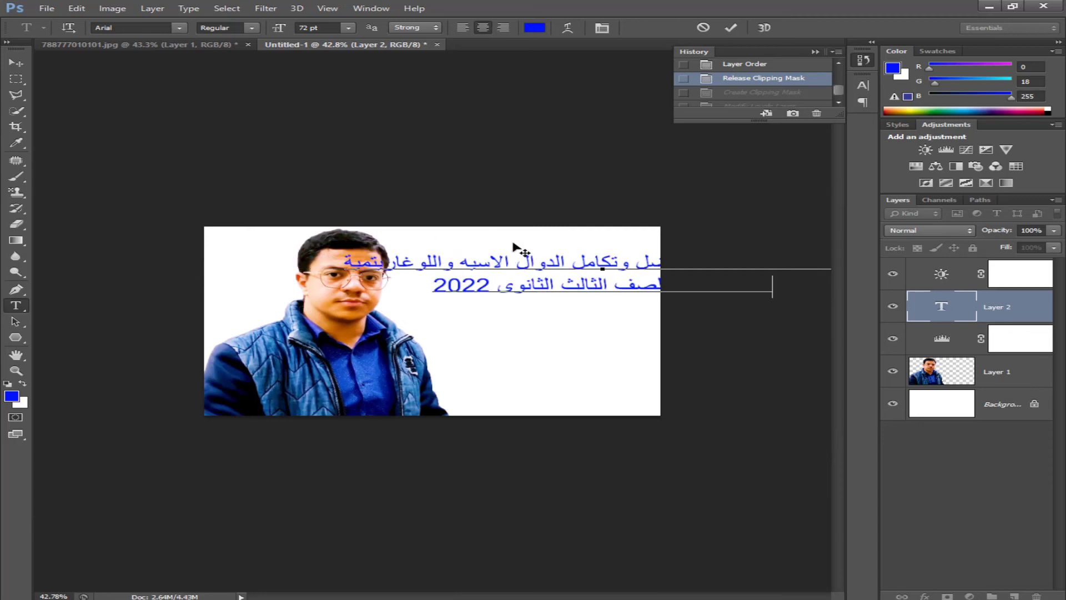
triple_click(536, 292)
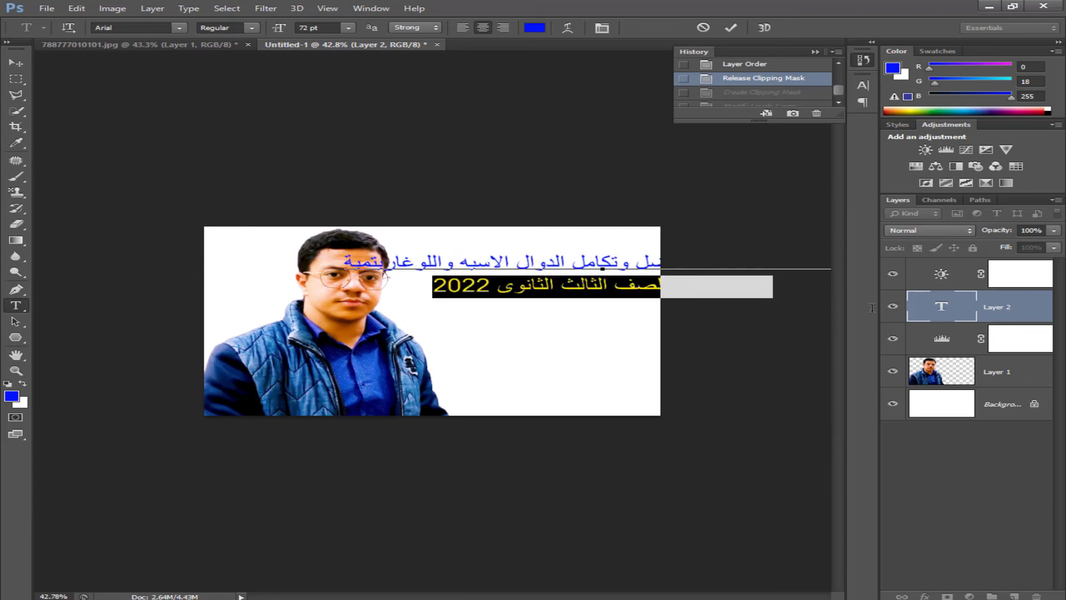
key("BackSpace")
left_click(17, 63)
left_click_drag(464, 281, 332, 271)
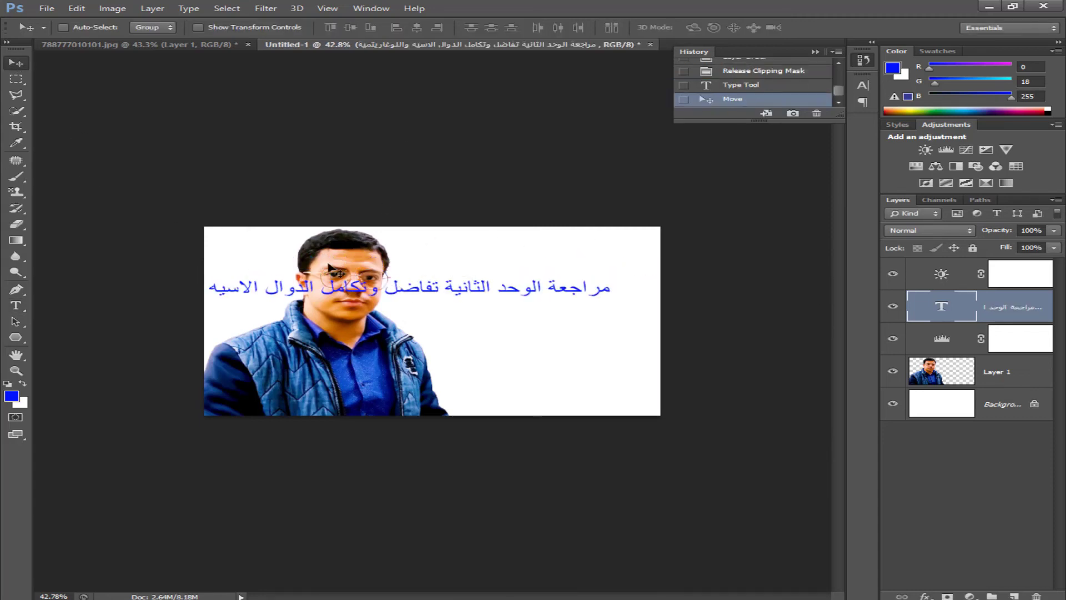
Delete the word "مراجعة", break the text into two lines before "الدوال", and centre-align it.
left_click(17, 305)
left_click_drag(544, 290, 638, 288)
key("BackSpace")
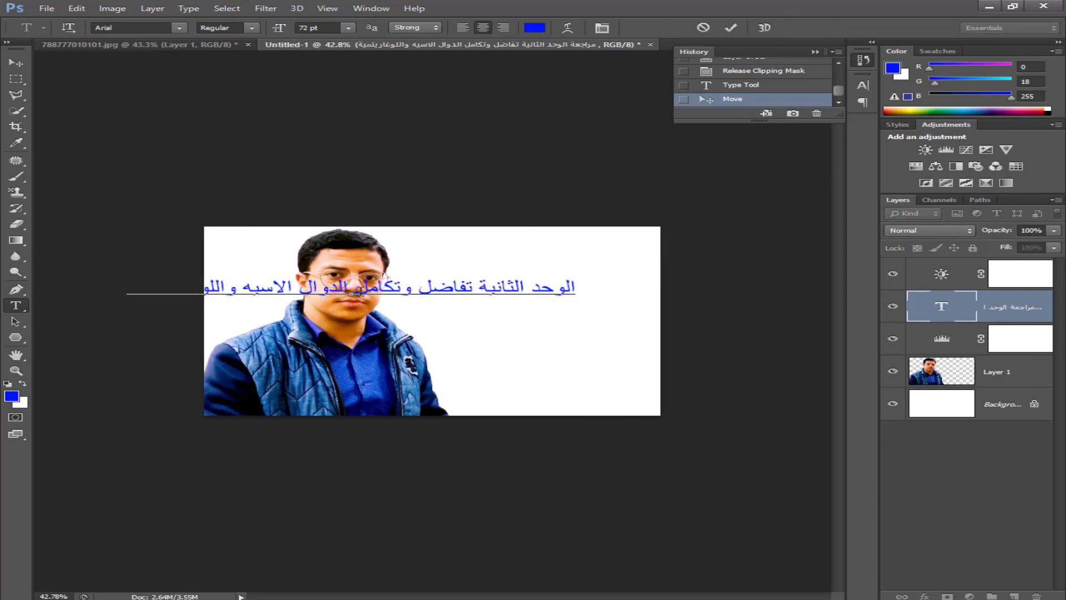
key("Return")
key("ctrl+a")
left_click(503, 28)
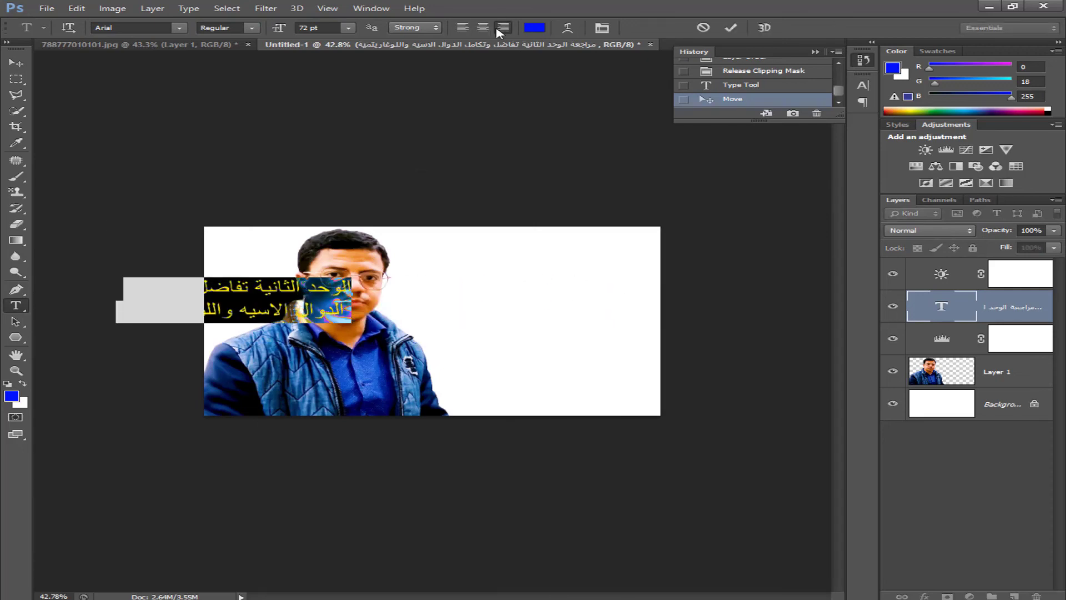
left_click(483, 27)
Move the two-line text to the white area beside the man and enlarge it with Free Transform.
left_click(16, 63)
left_click_drag(362, 303, 544, 275)
key("ctrl+t")
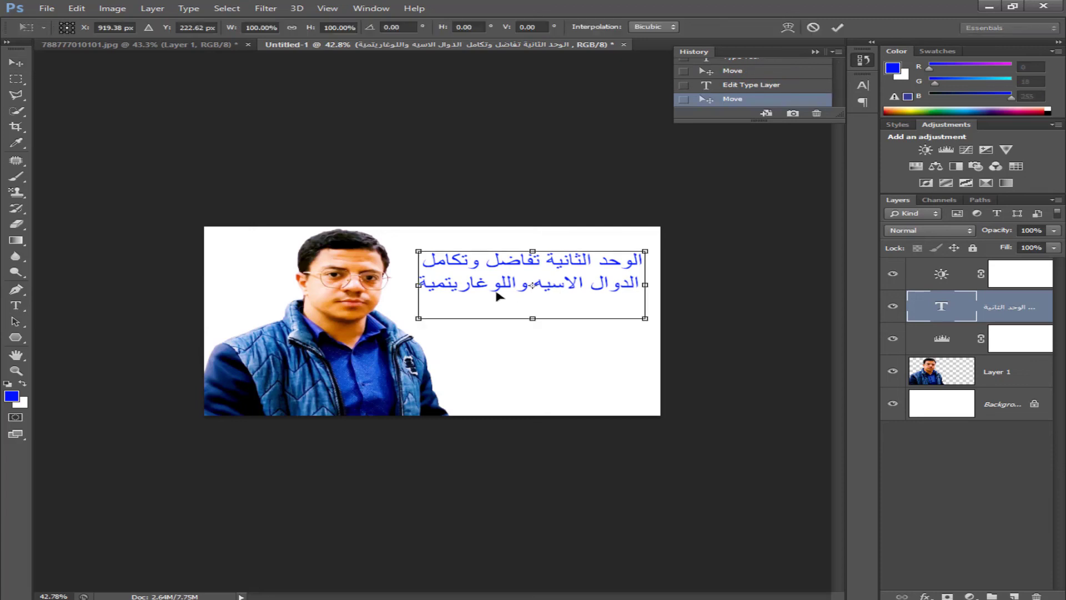
left_click_drag(424, 314, 316, 327)
key("Return")
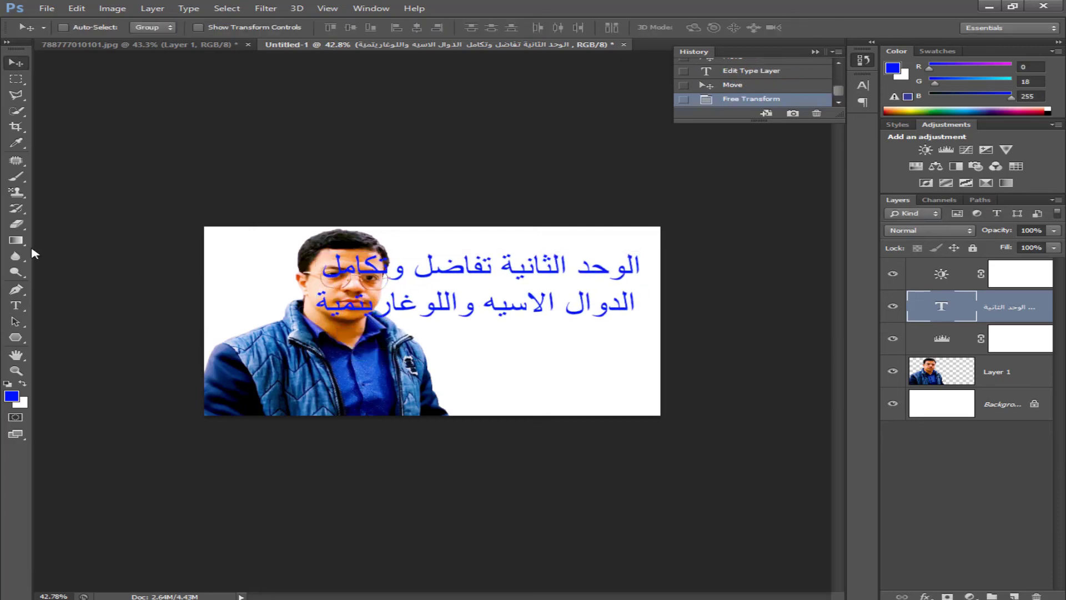
Delete "تفاضل وتكامل" from the text's first line and shift the text slightly down and to the right.
key("t")
left_click(484, 275)
left_click_drag(484, 275, 321, 268)
key("BackSpace")
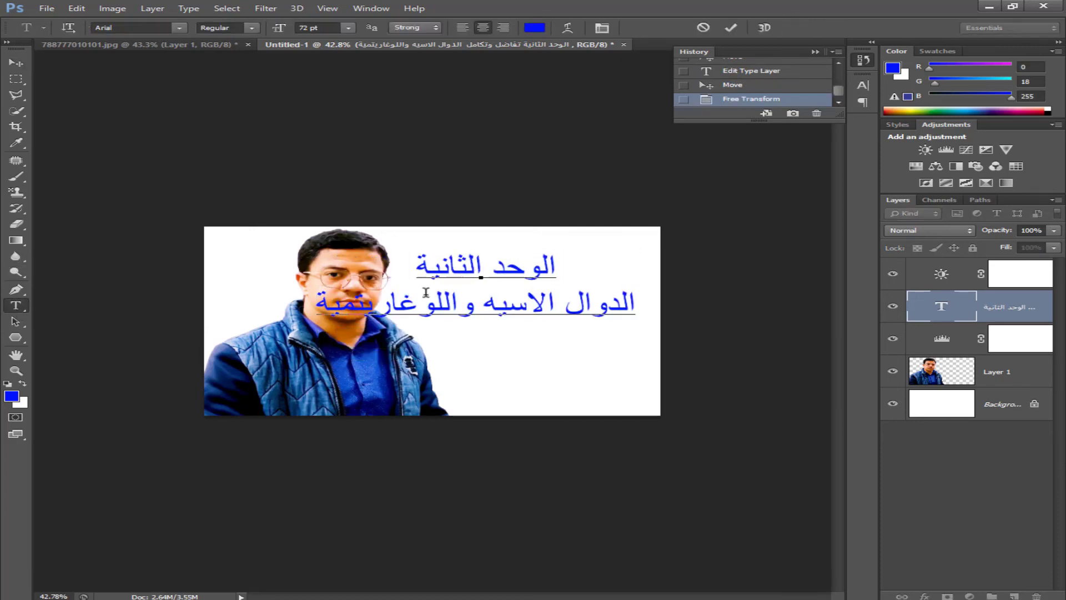
left_click(16, 63)
left_click_drag(501, 294, 533, 311)
Free-transform the man's layer to about 99.4% width and 103.6% height, filling the canvas height.
left_click(988, 381)
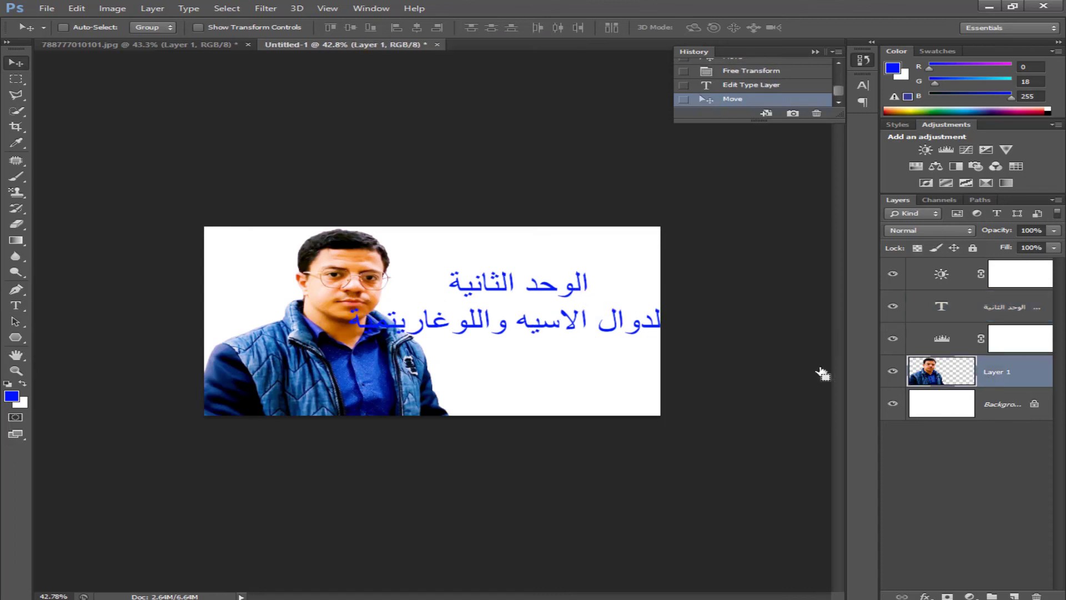
key("ctrl+t")
left_click_drag(453, 327, 440, 327)
left_click_drag(308, 226, 308, 235)
left_click_drag(309, 273, 311, 277)
left_click_drag(445, 235, 452, 225)
key("Return")
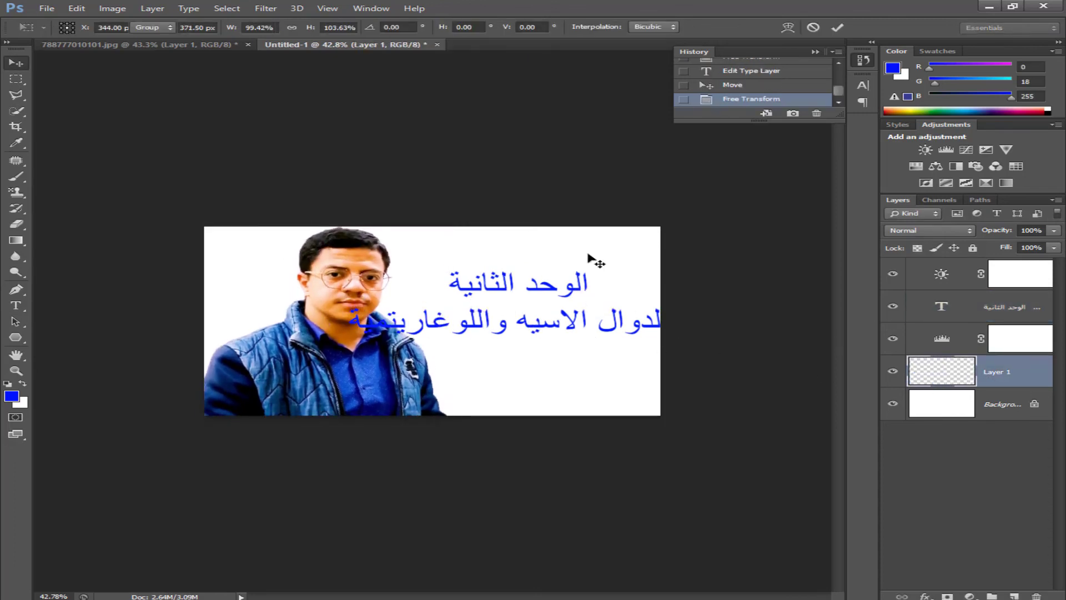
Narrow the two-line text with Free Transform and position it in the upper white area beside the man.
left_click(1000, 308)
key("ctrl+t")
left_click_drag(685, 328, 667, 328)
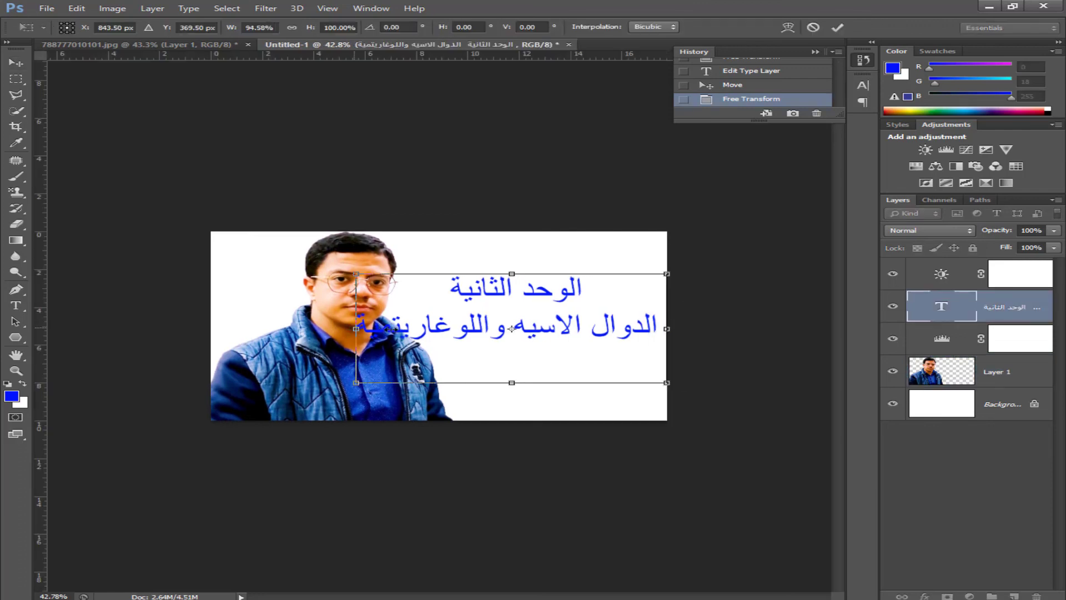
left_click_drag(356, 329, 399, 328)
left_click_drag(577, 313, 577, 295)
left_click_drag(533, 255, 533, 280)
key("ctrl+0")
left_click_drag(736, 345, 689, 303)
key("Return")
Add a black Stroke effect with a size of 8 to the two-line text layer.
left_click(923, 597)
left_click(923, 479)
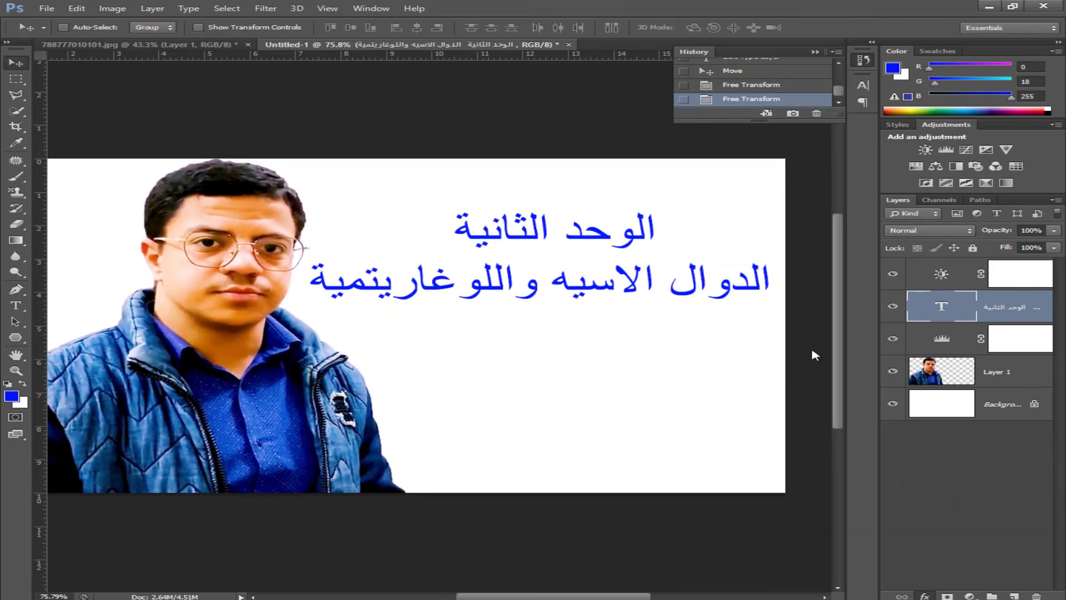
type("8")
key("Return")
scroll(543, 251, "down", 1)
scroll(543, 252, "down", 5)
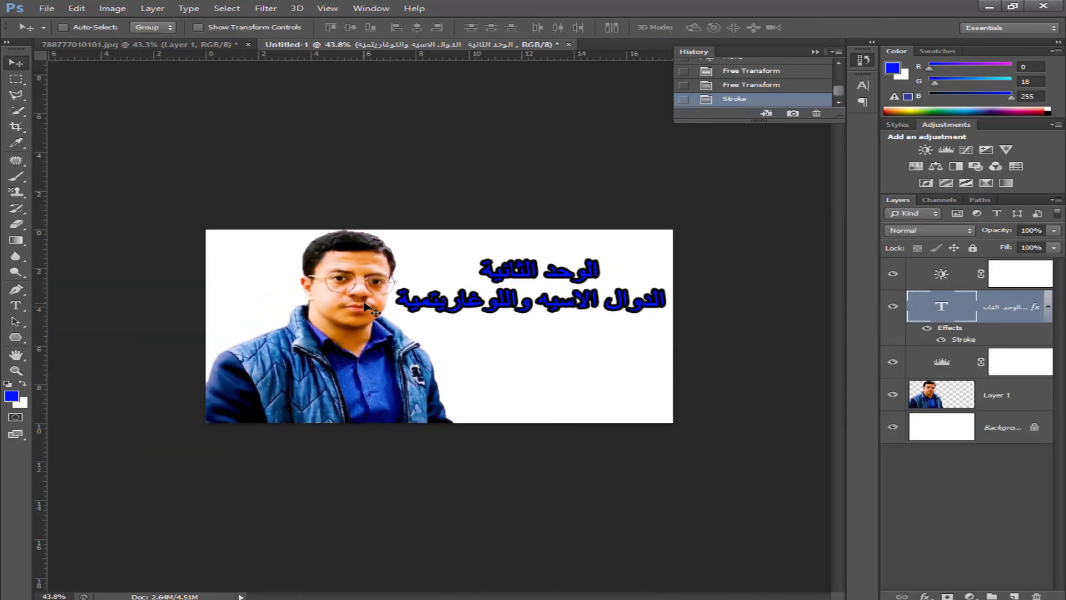
key("shift+Left")
key("shift+Left")
key("shift+Right")
key("shift+Right")
Nudge the man's layer to the left to leave more space between his face and the text.
left_click(971, 399)
key("shift+Left")
key("shift+Left")
key("shift+Left")
key("shift+Left")
key("shift+Left")
key("shift+Left")
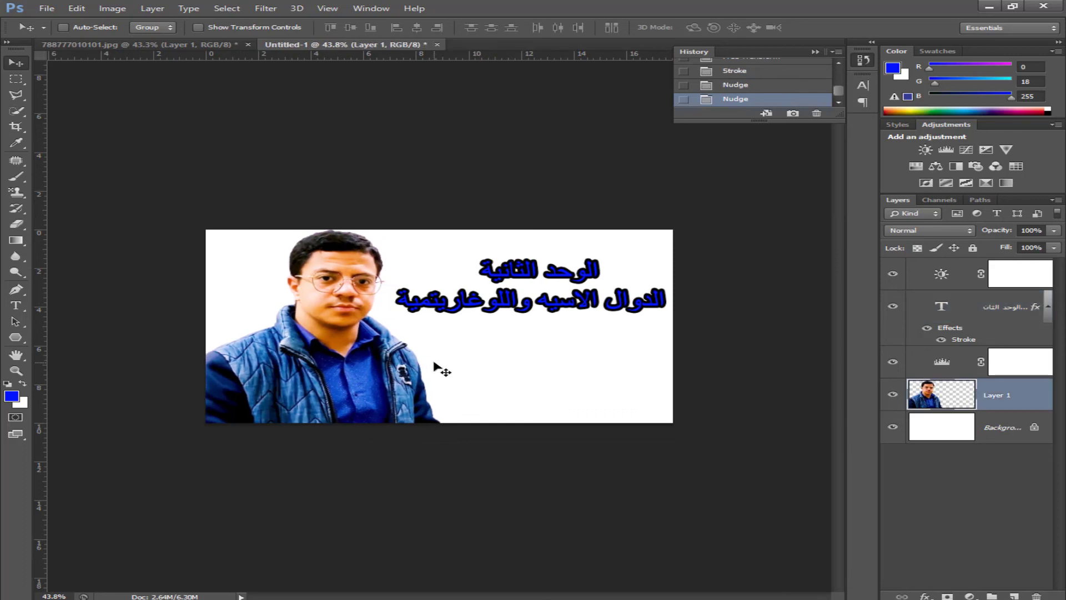
Free-transform the two-line text to about 104% width and 112.3% height and move it slightly down.
left_click(1008, 307)
scroll(466, 296, "up", 5)
key("ctrl+t")
left_click_drag(374, 288, 357, 288)
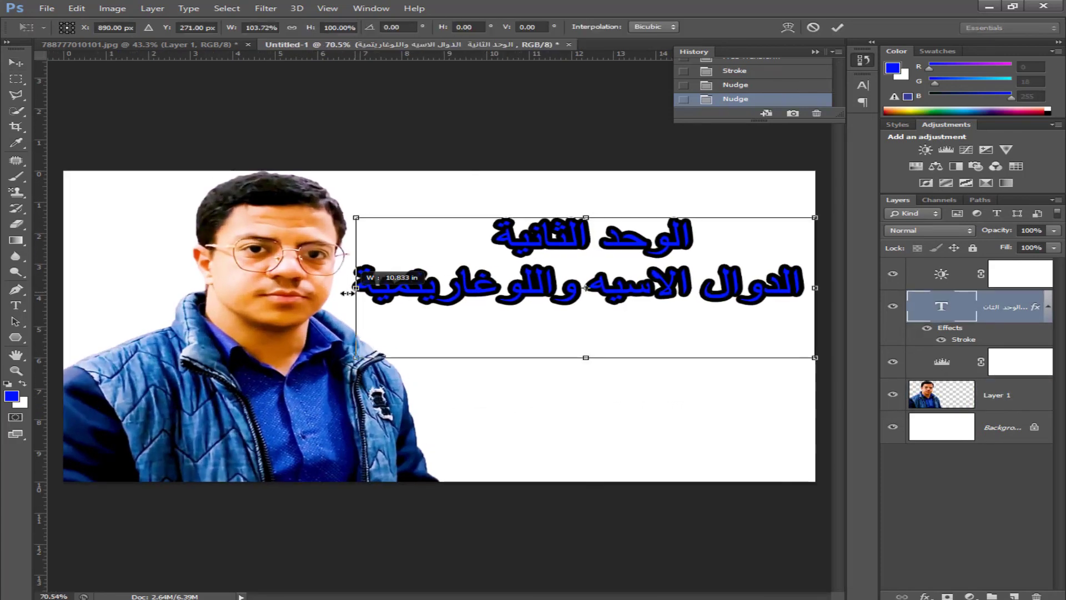
scroll(658, 336, "down", 1)
left_click_drag(573, 357, 572, 365)
left_click_drag(573, 223, 575, 221)
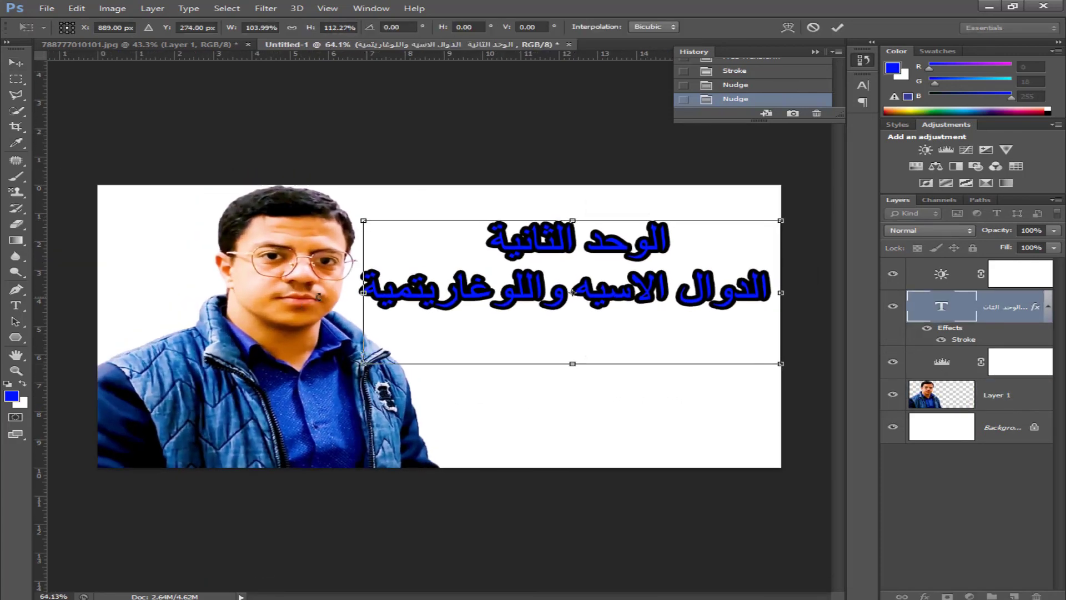
key("Return")
scroll(669, 296, "down", 2)
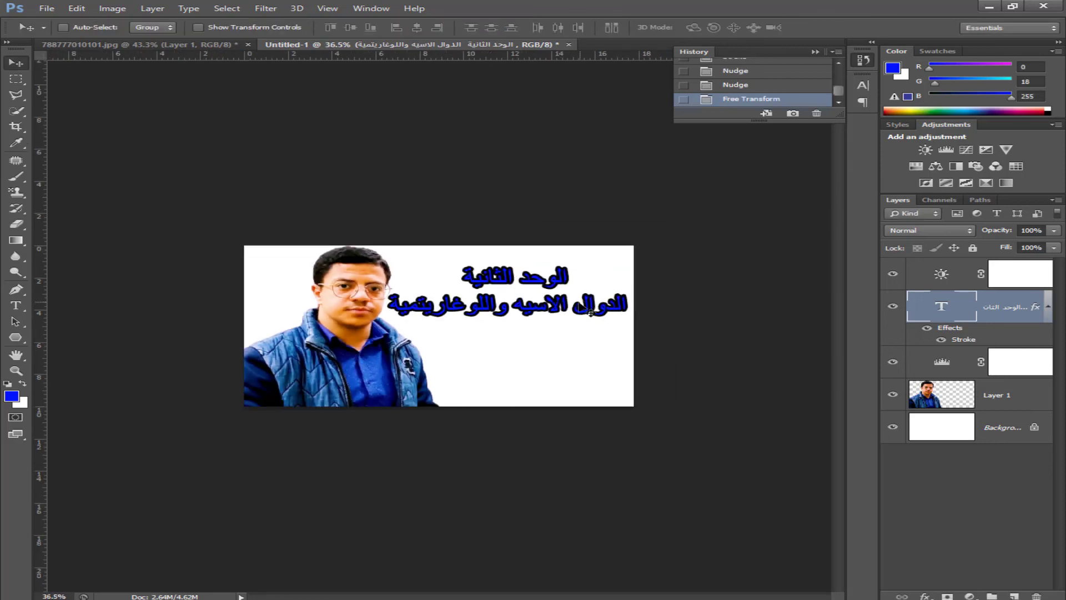
left_click_drag(590, 313, 589, 318)
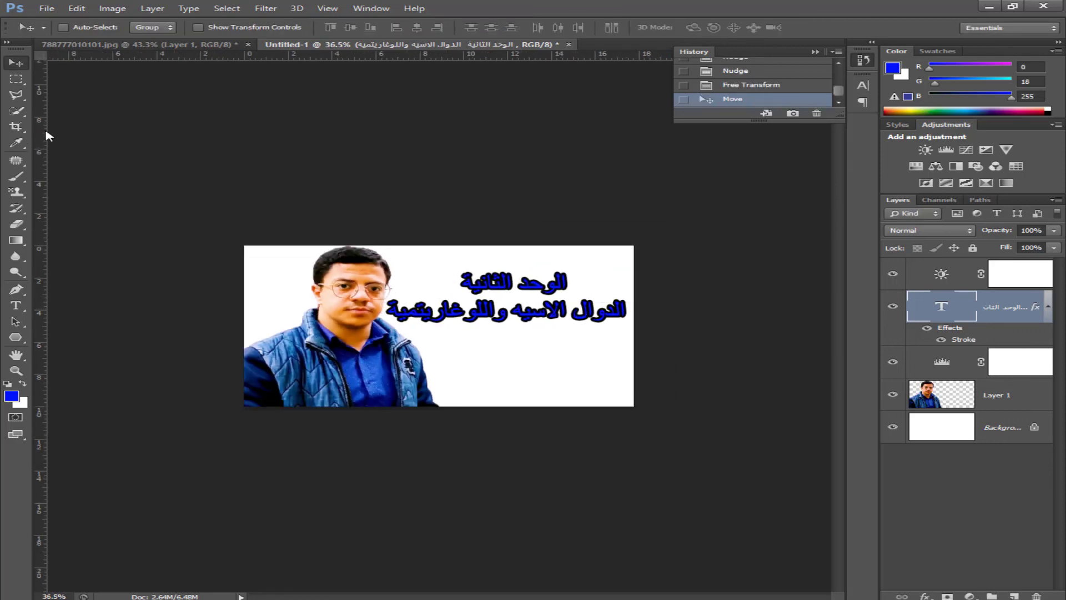
key("ctrl+shift+s")
type("5435464574564566666666666666")
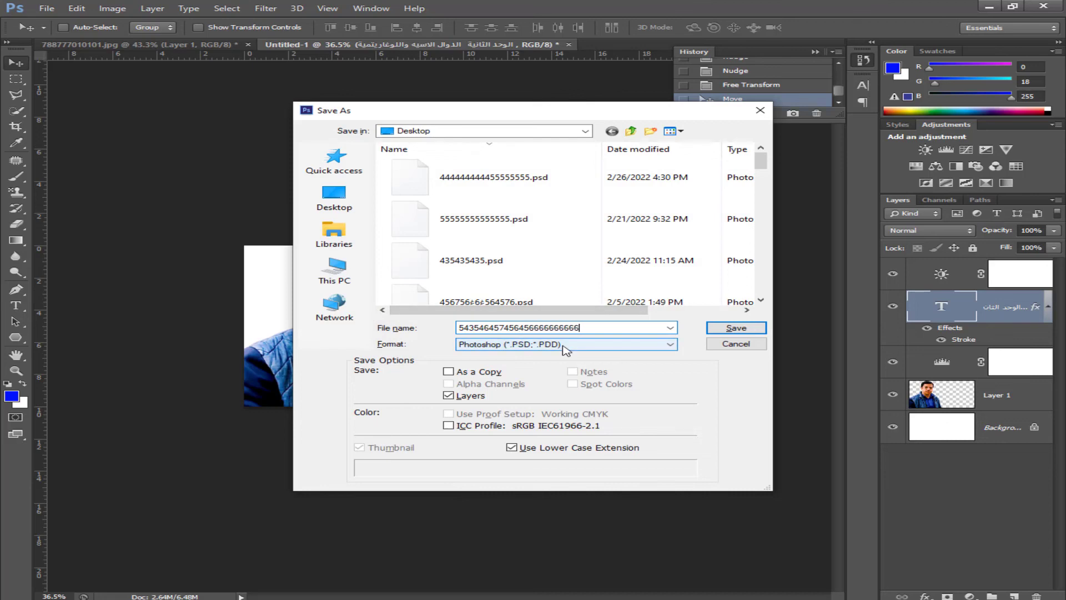
left_click(572, 344)
left_click(538, 492)
left_click(736, 327)
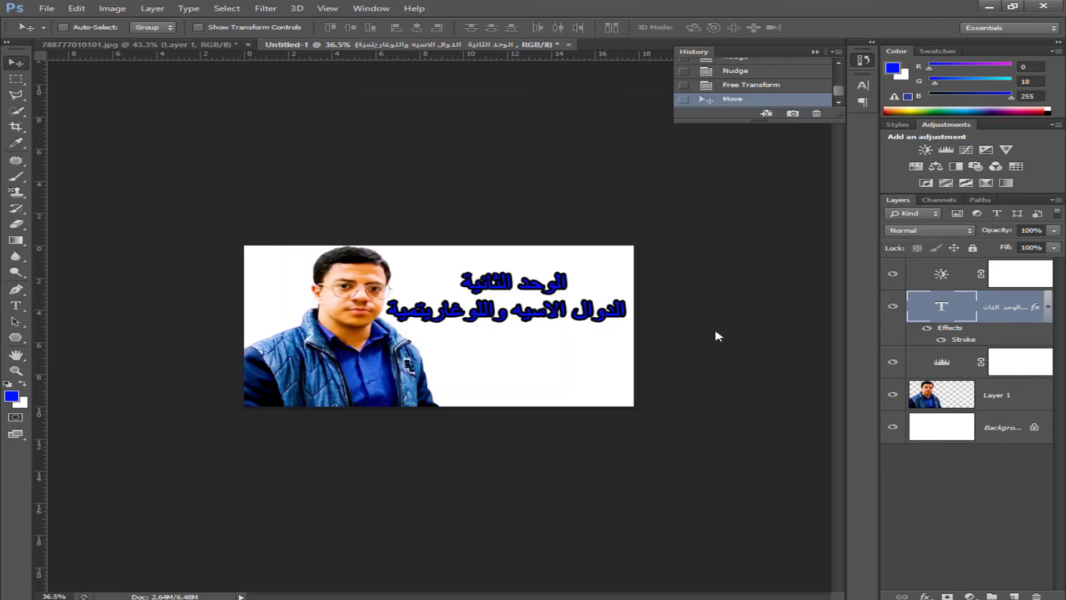
left_click(588, 192)
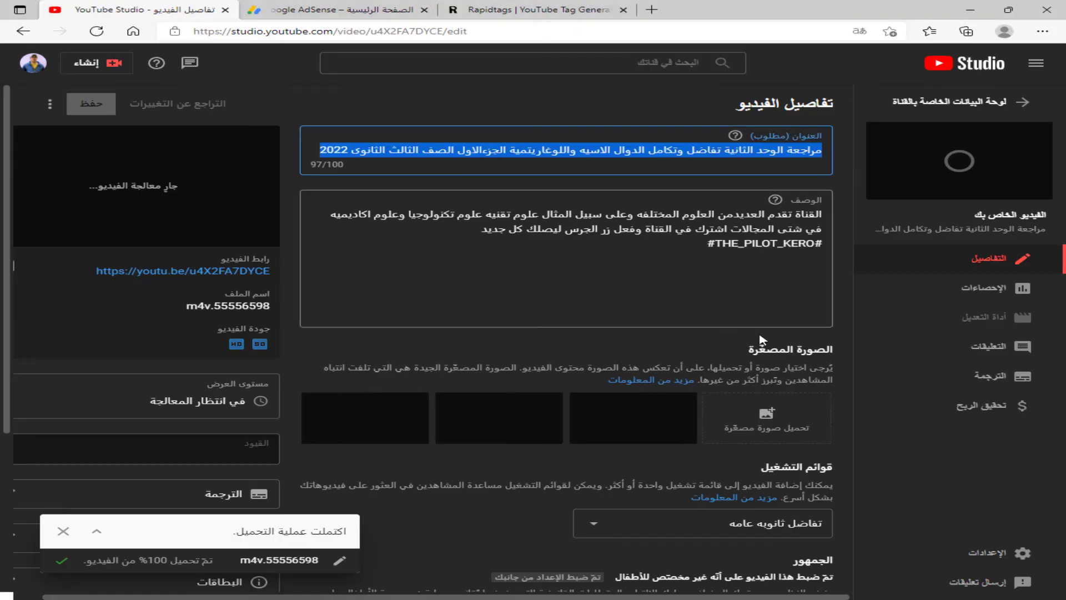
Switch to YouTube Studio and upload the saved image as the video's custom thumbnail.
left_click(767, 417)
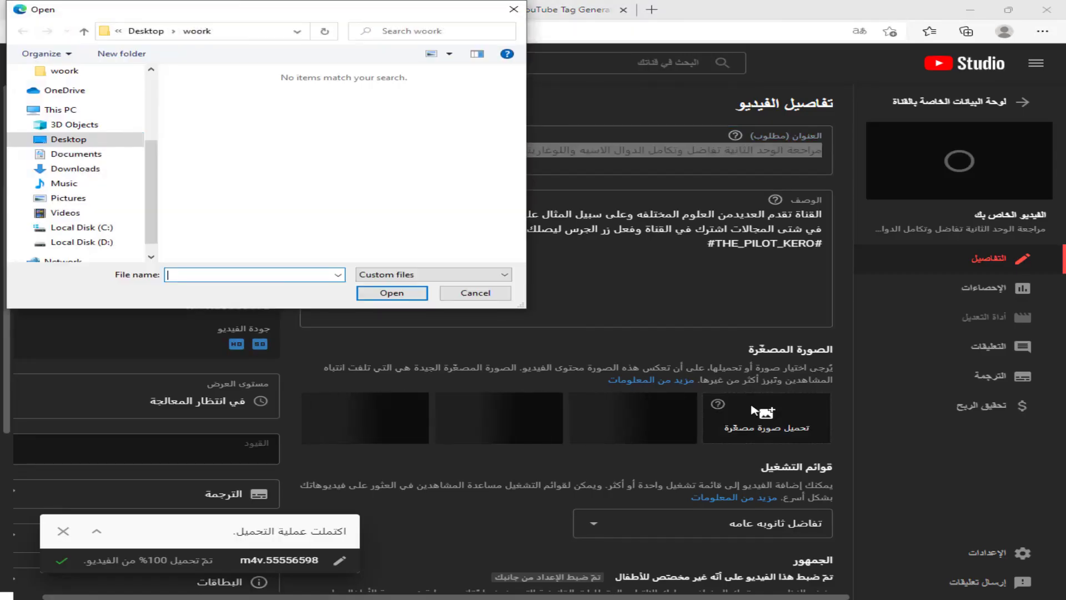
double_click(279, 217)
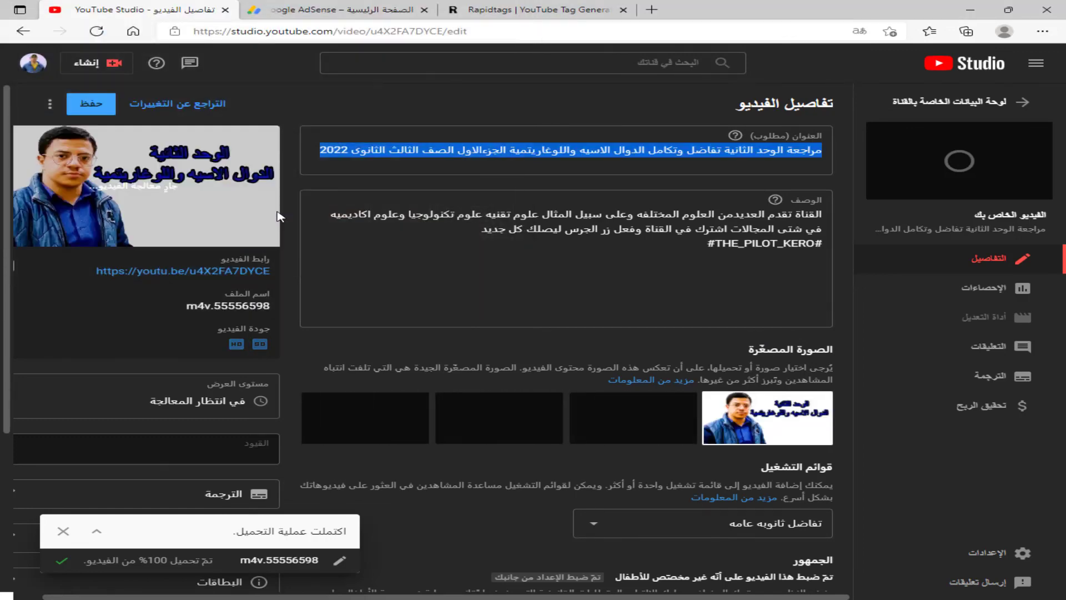